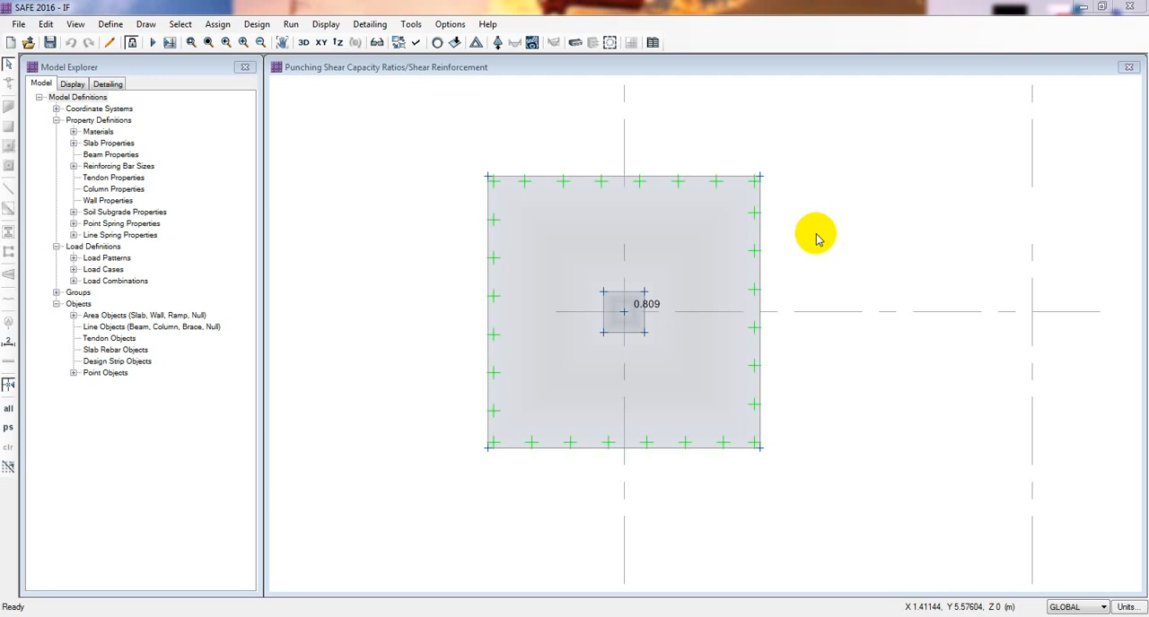
- Unlock the footing model and accept deleting its analysis and design results
key("F8")
left_click_drag(821, 236, 833, 235)
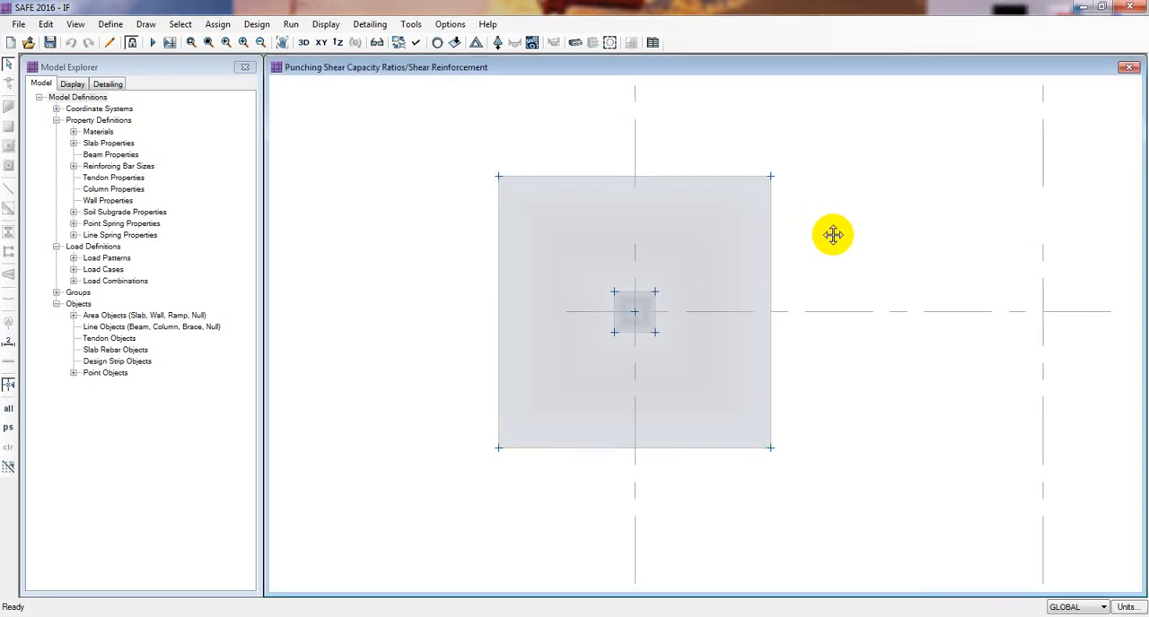
key("F8")
left_click_drag(451, 264, 452, 253)
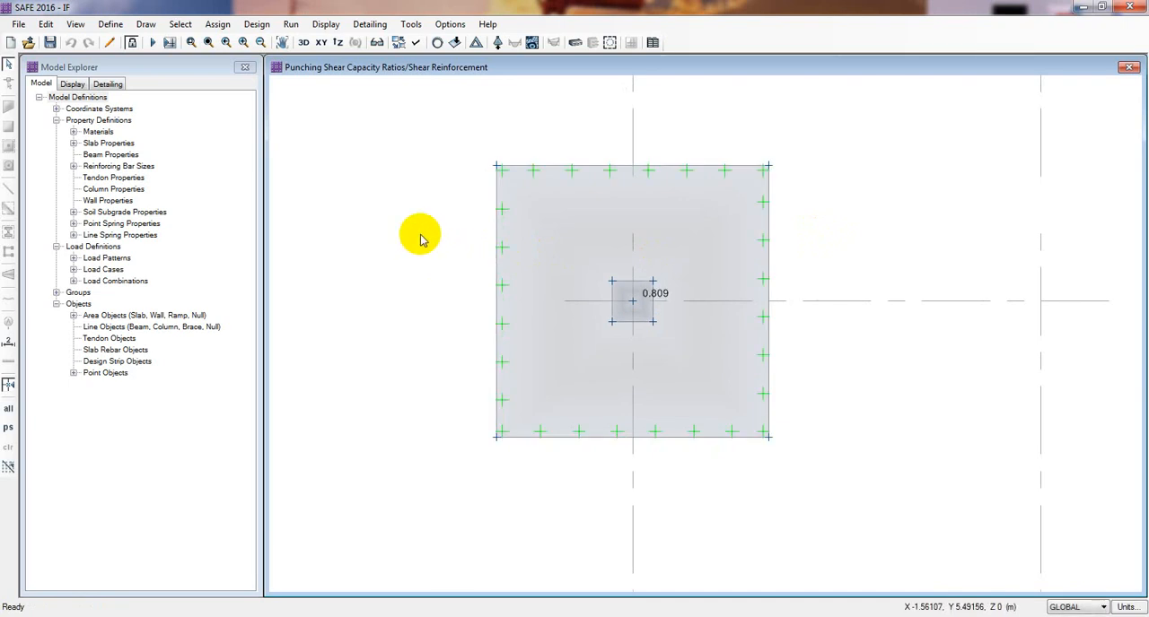
left_click(131, 42)
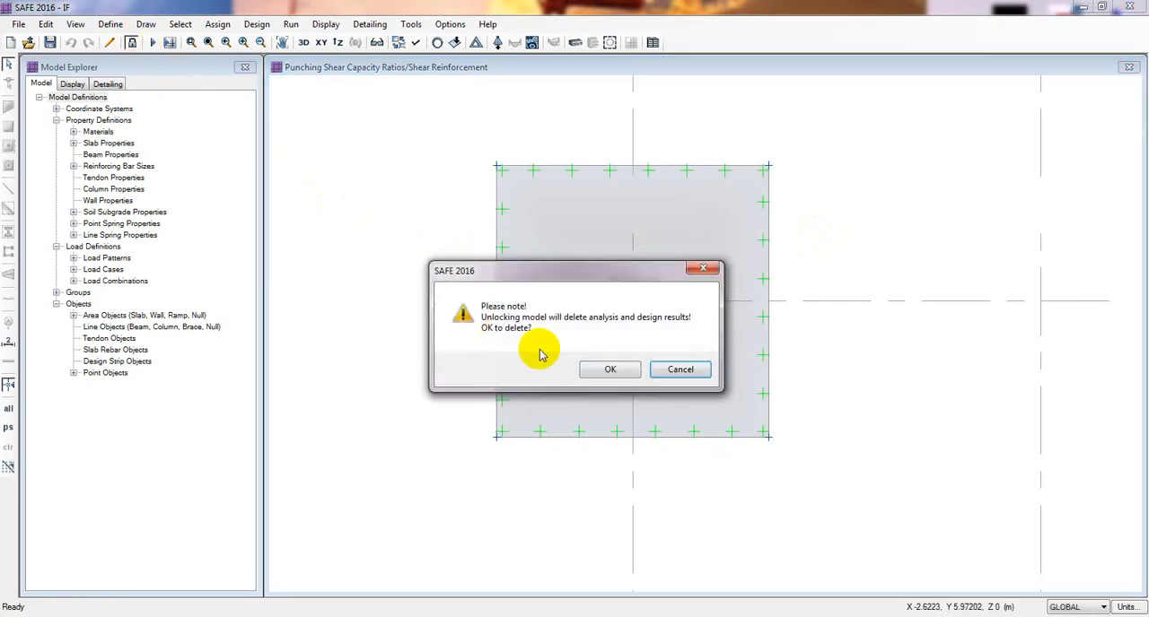
left_click(610, 369)
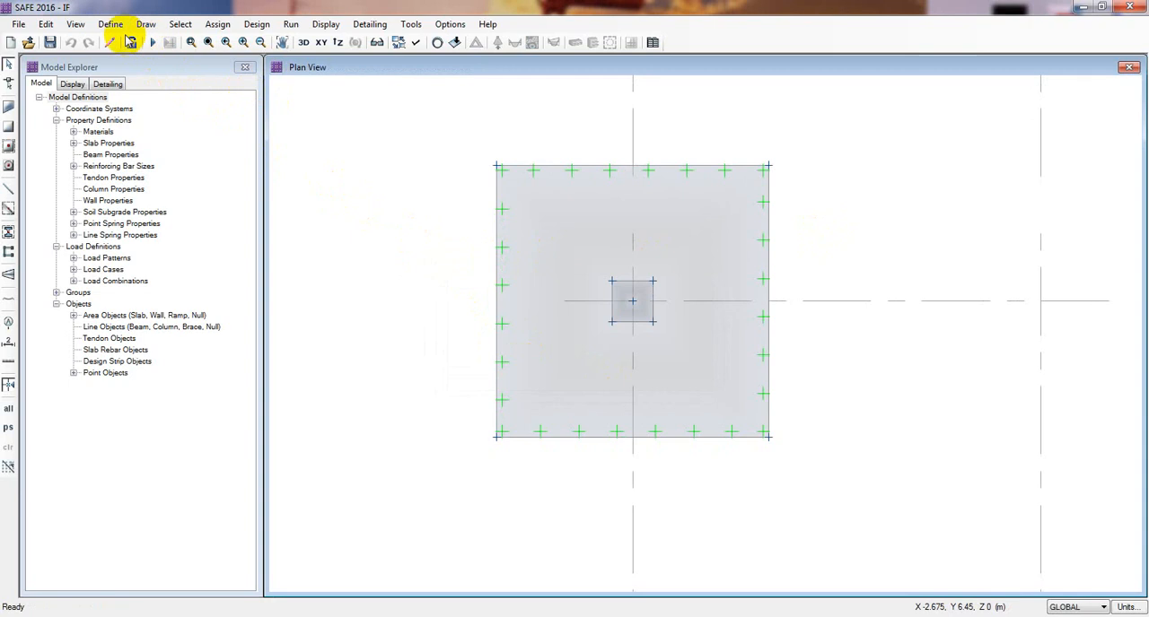
- Add layer A design strips along the GLOBAL X grid direction with middle strips included and automatic strip width
middle_click_drag(468, 277, 479, 283)
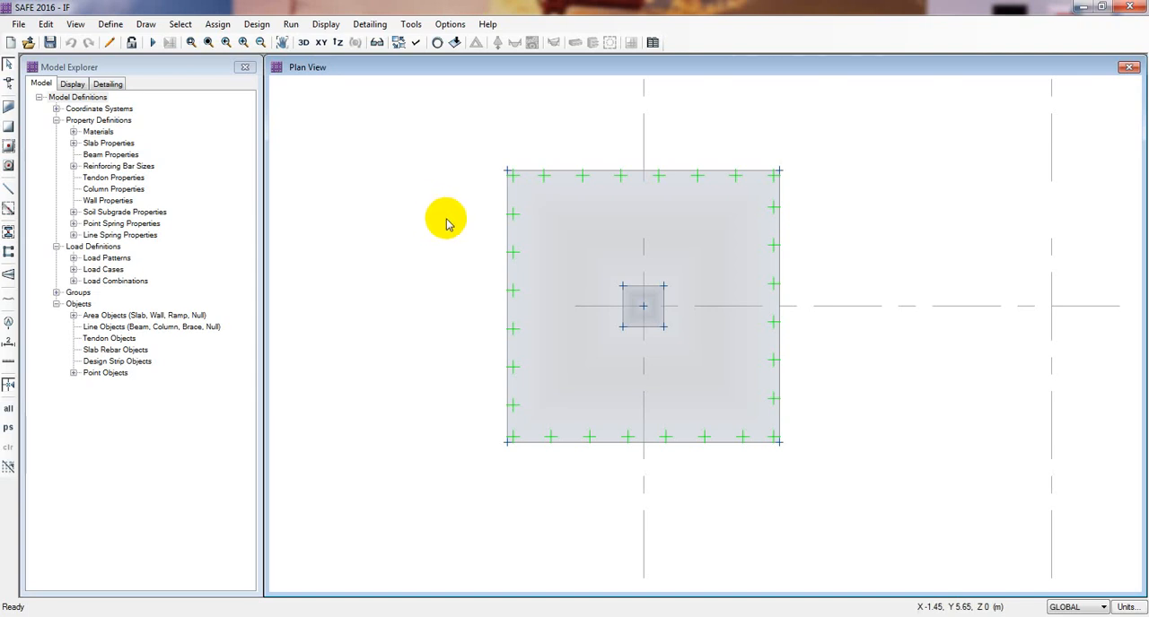
middle_click_drag(447, 223, 453, 225)
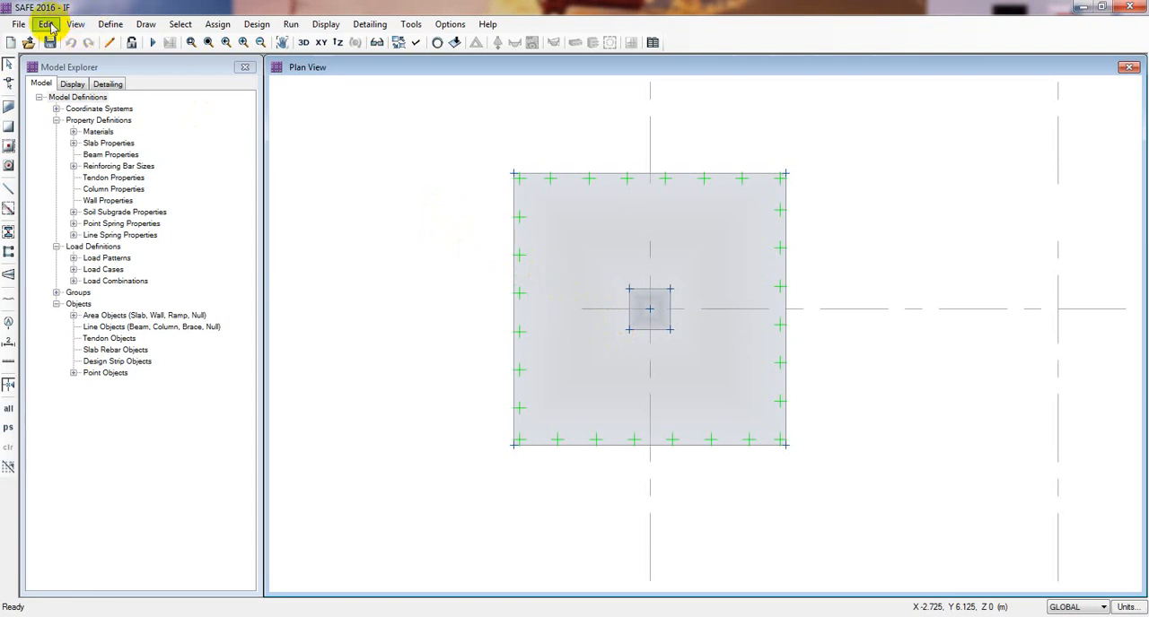
left_click(47, 24)
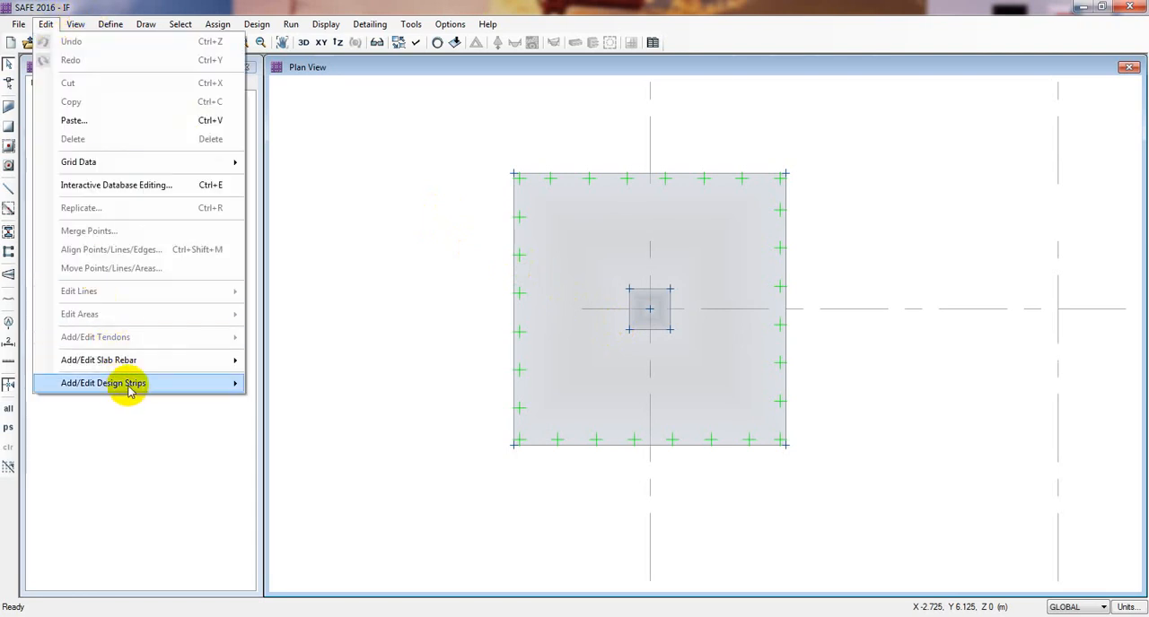
mouse_move(130, 391)
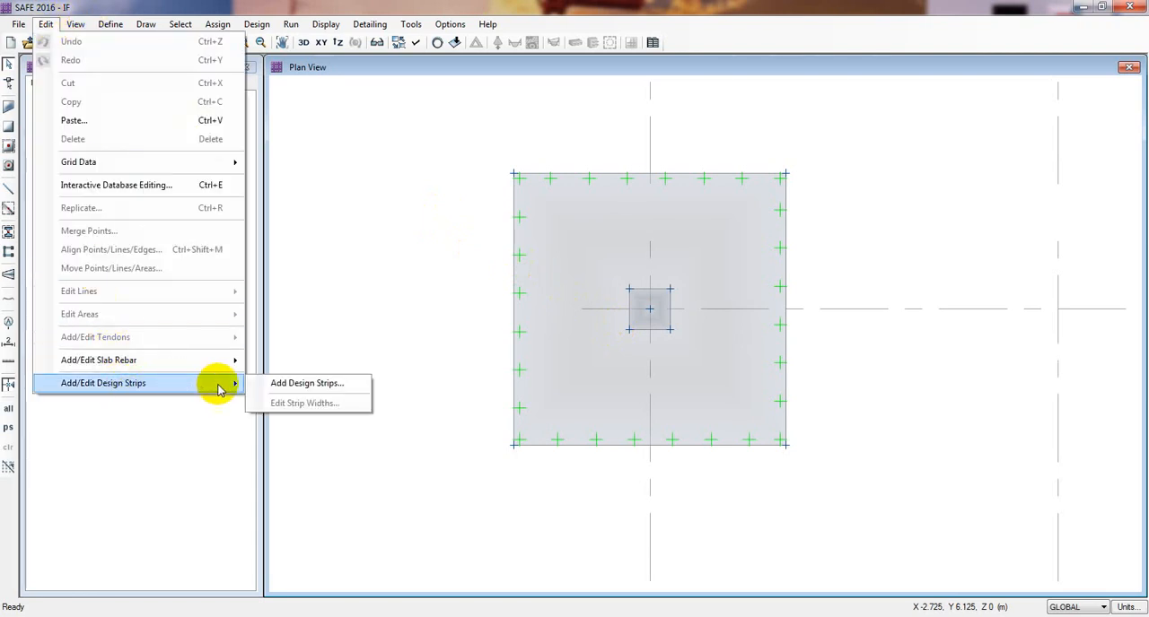
left_click(281, 385)
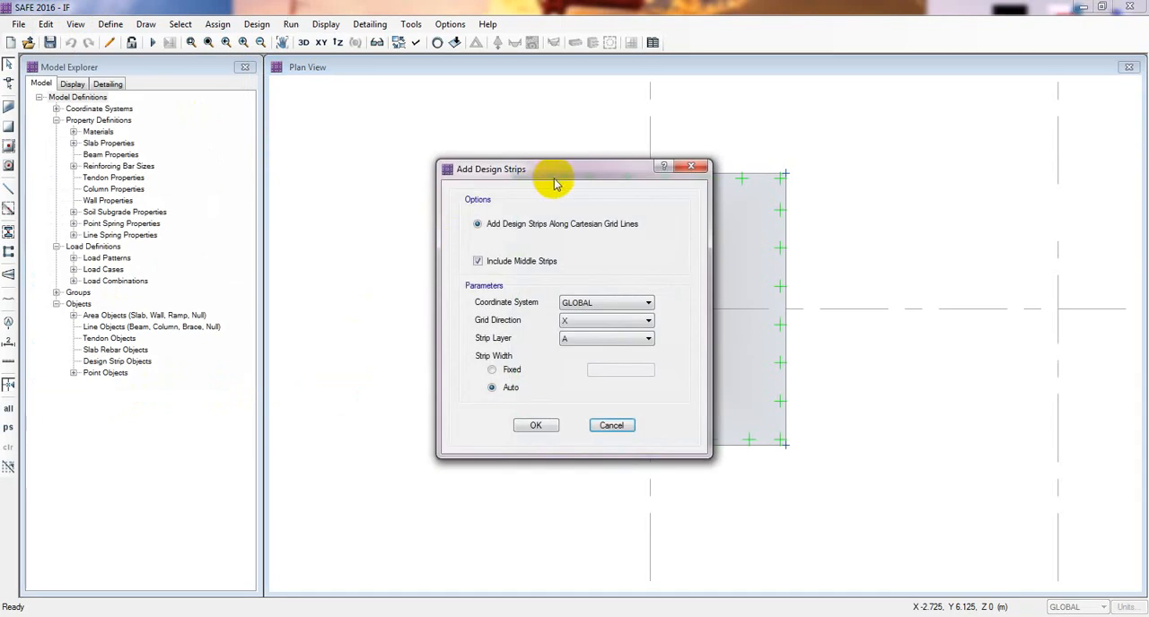
left_click_drag(544, 169, 334, 162)
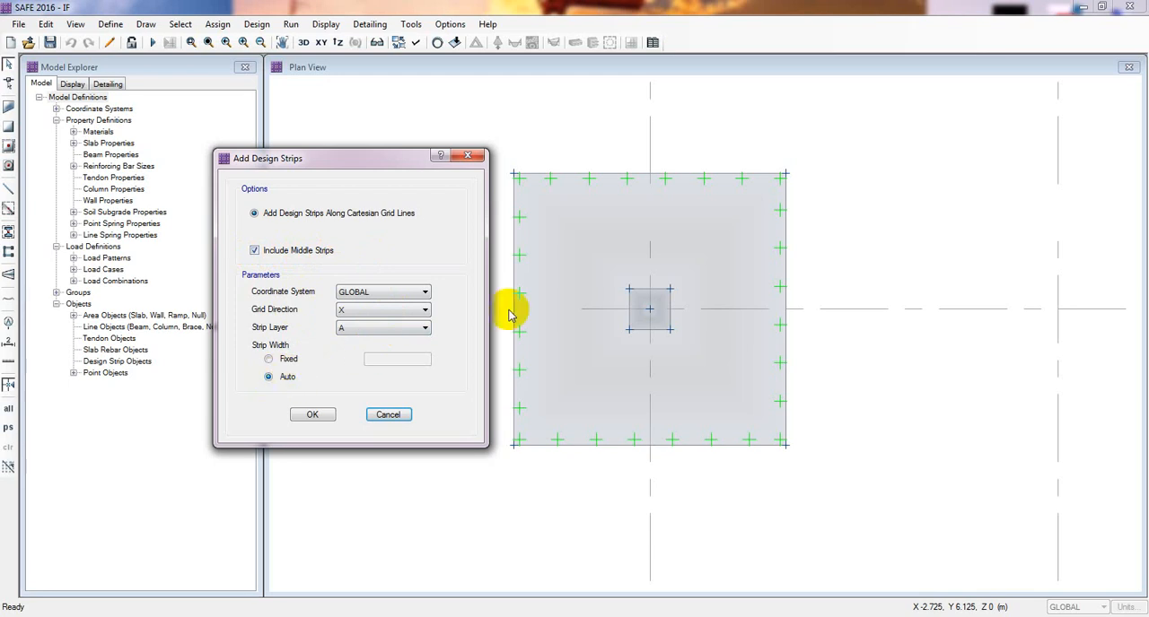
left_click_drag(407, 173, 371, 172)
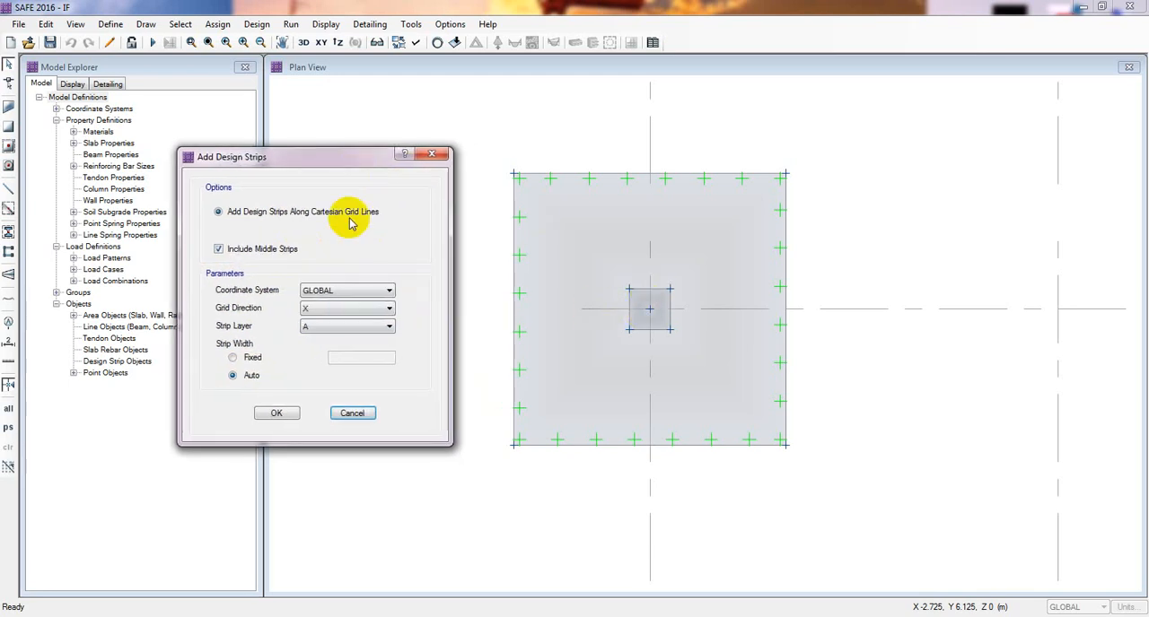
left_click(276, 415)
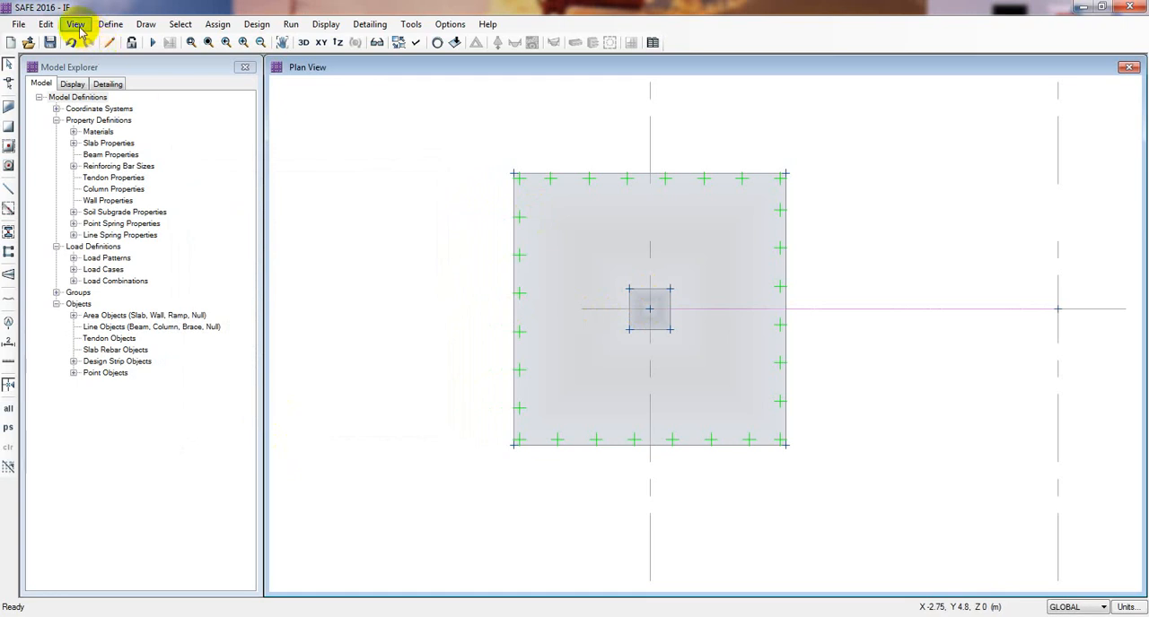
- Add layer B design strips along the GLOBAL Y grid direction with middle strips included and automatic strip width
left_click(45, 24)
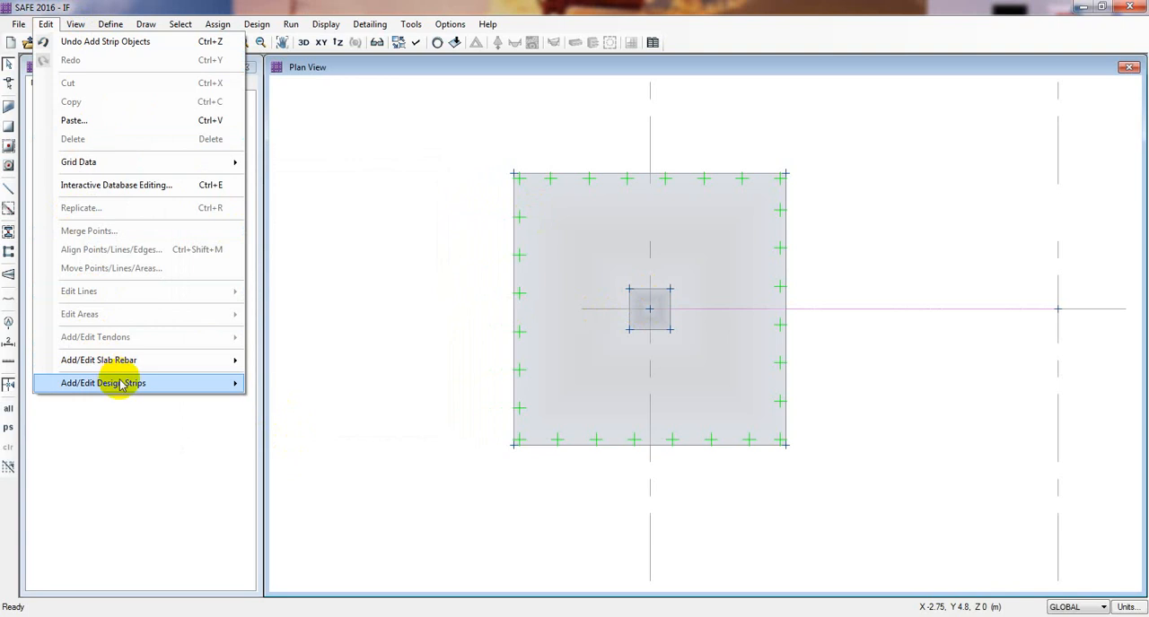
mouse_move(119, 384)
left_click(323, 384)
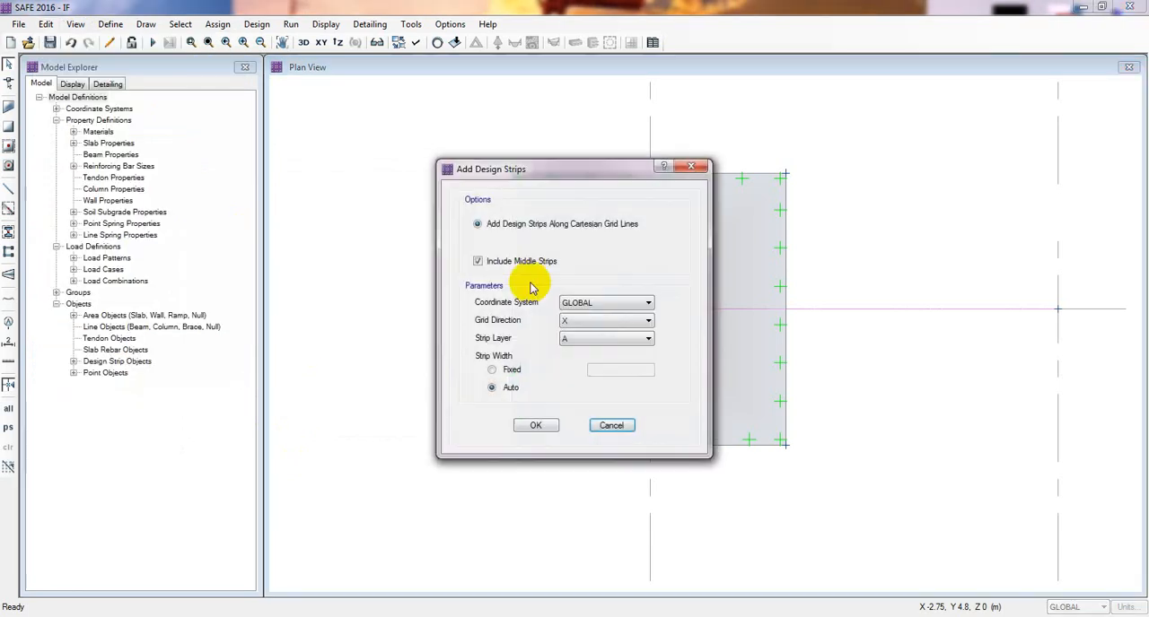
left_click_drag(583, 172, 296, 167)
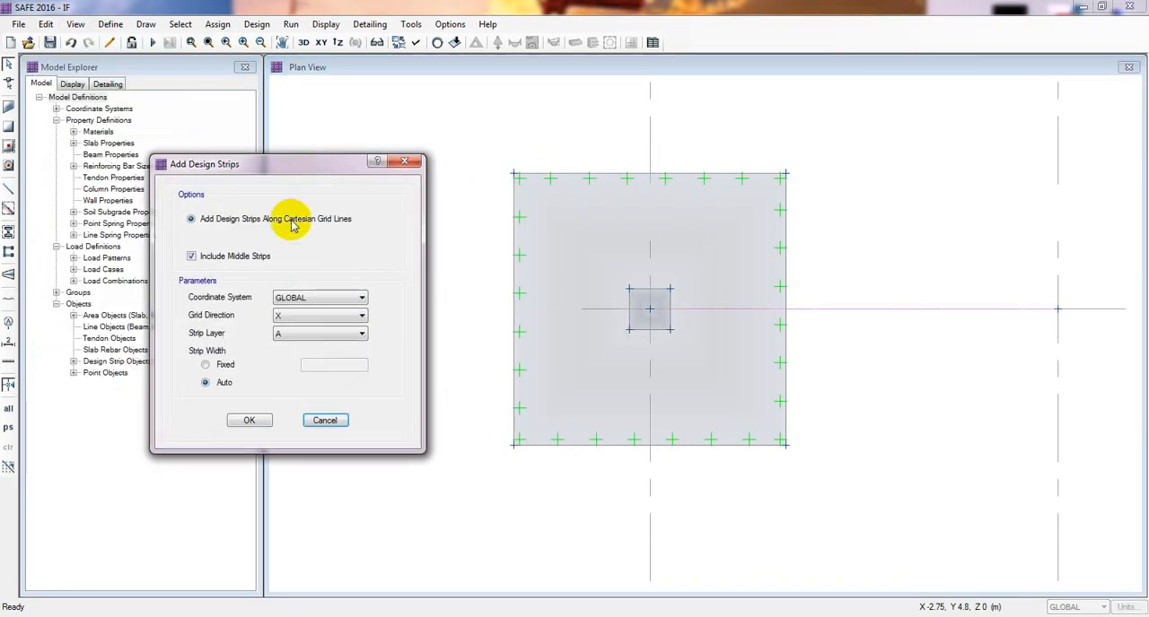
left_click(307, 320)
left_click(301, 335)
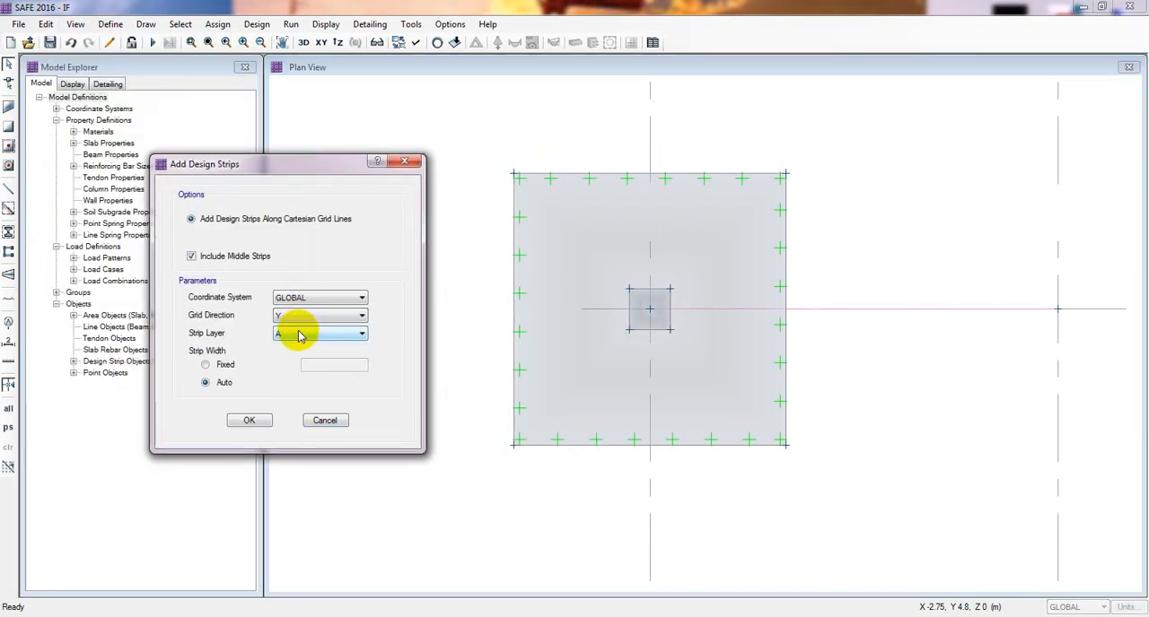
left_click(302, 336)
left_click(289, 356)
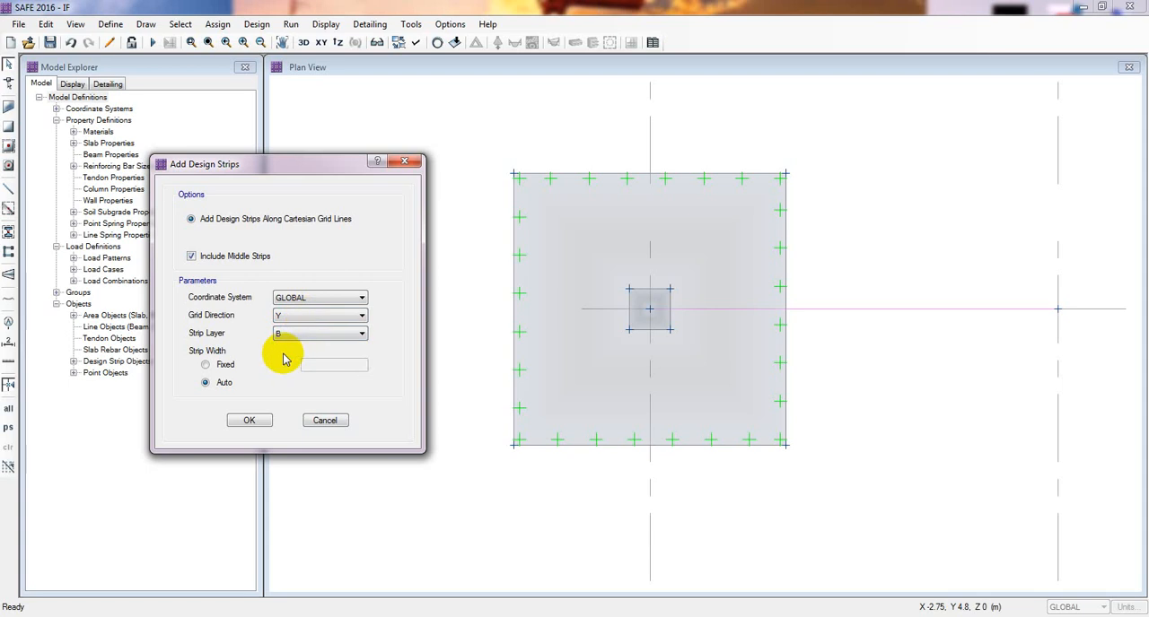
left_click(246, 420)
- Try reshaping the vertical middle strip to run along grid line A from the footing's upper edge midpoint to grid line 1
middle_click_drag(469, 469, 442, 415)
scroll(389, 410, "down", 1)
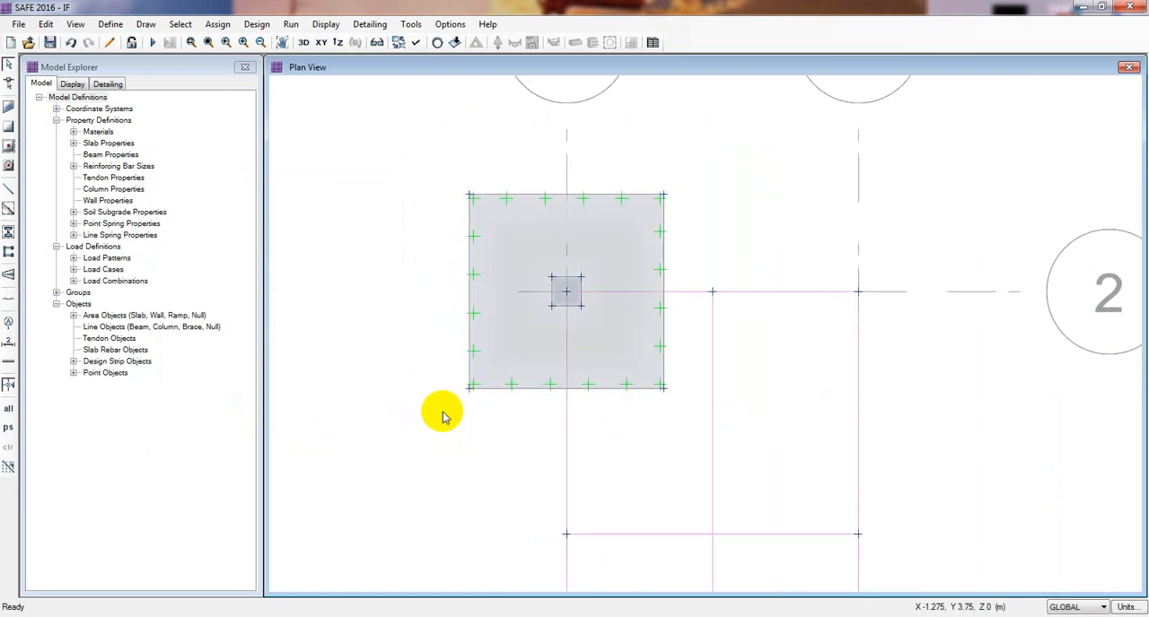
scroll(441, 415, "down", 1)
middle_click_drag(441, 410, 469, 377)
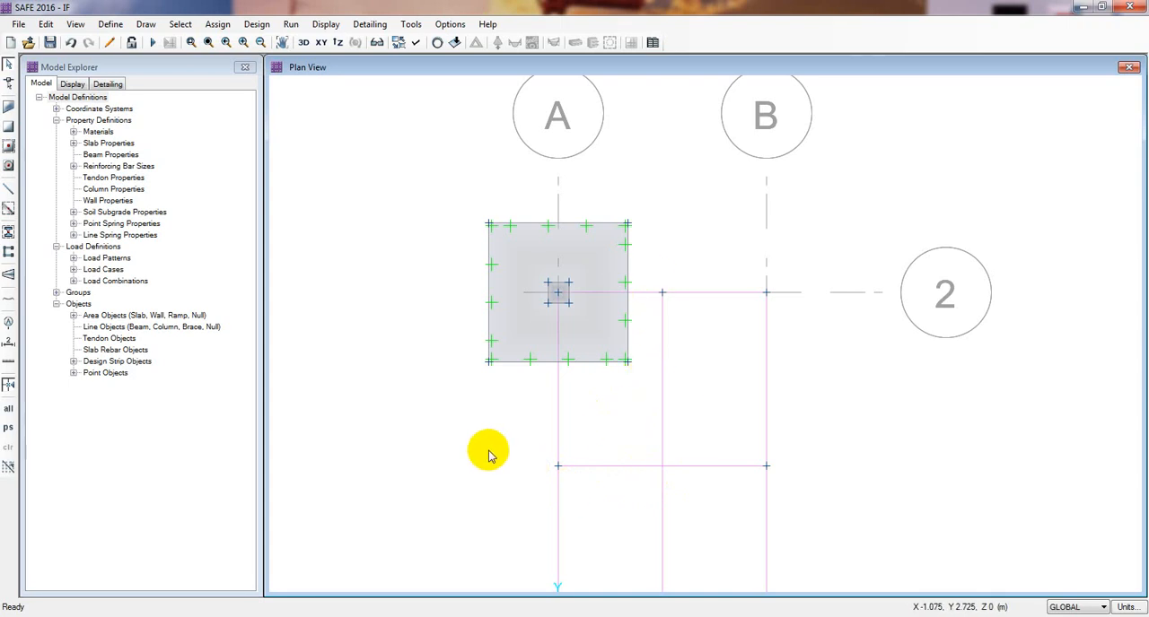
middle_click_drag(456, 446, 502, 419)
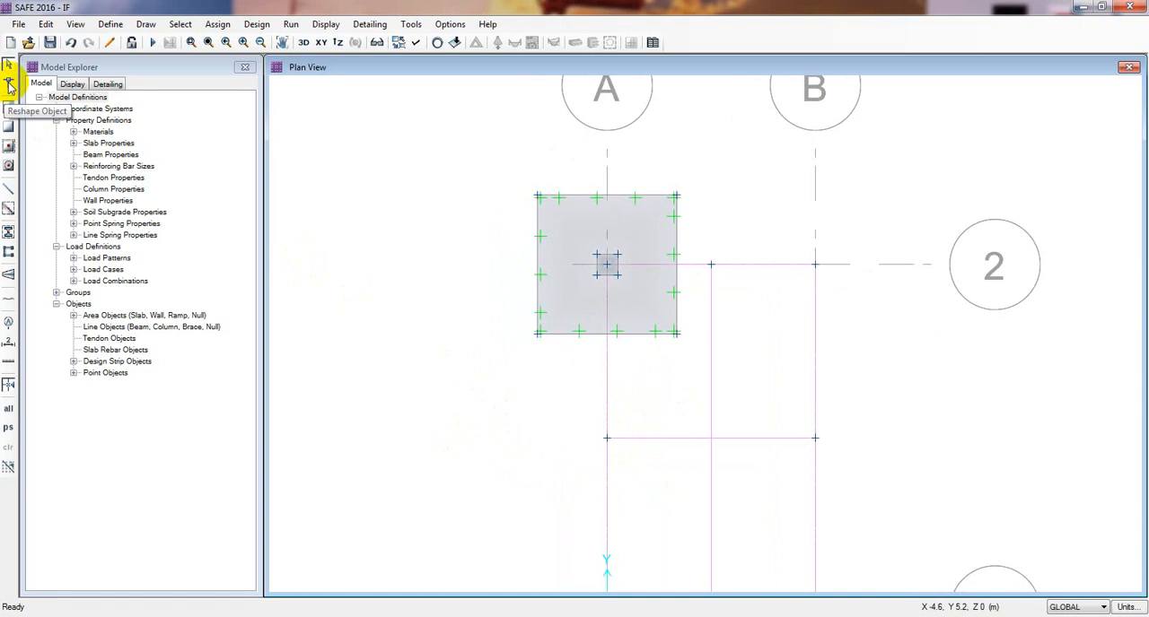
left_click(9, 85)
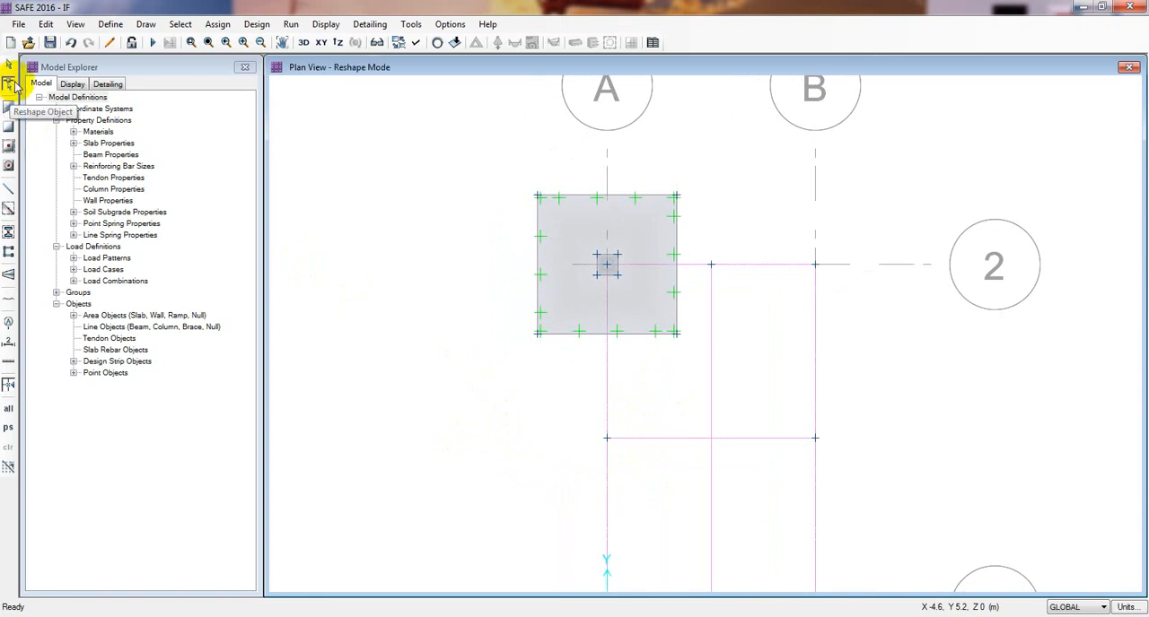
left_click(711, 462)
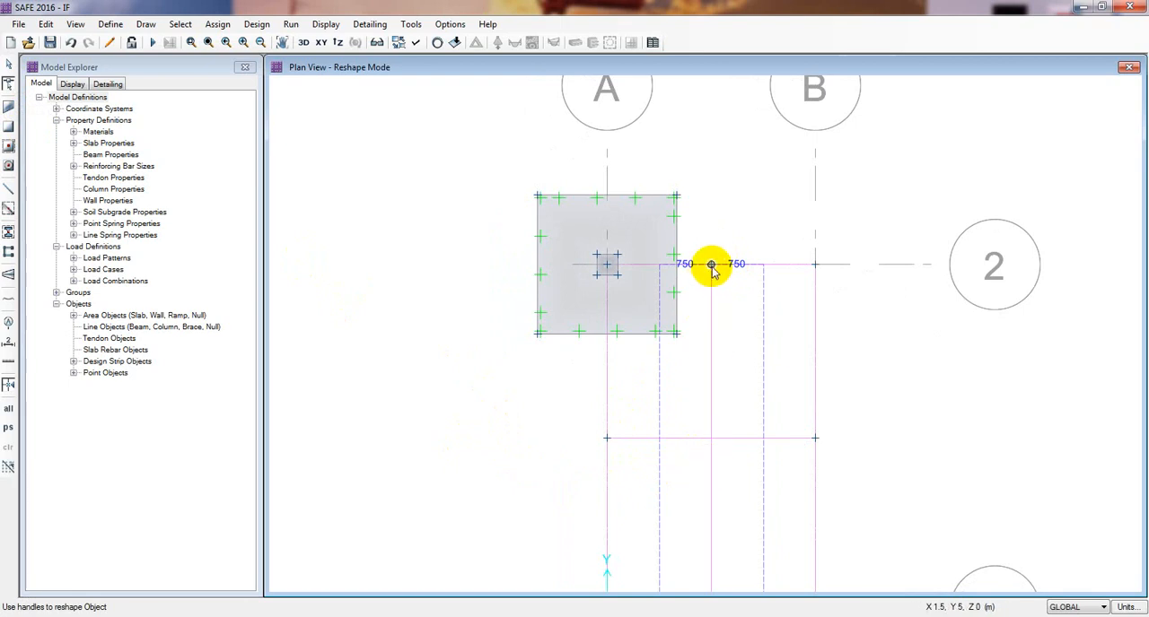
left_click_drag(711, 264, 607, 198)
scroll(880, 422, "down", 3)
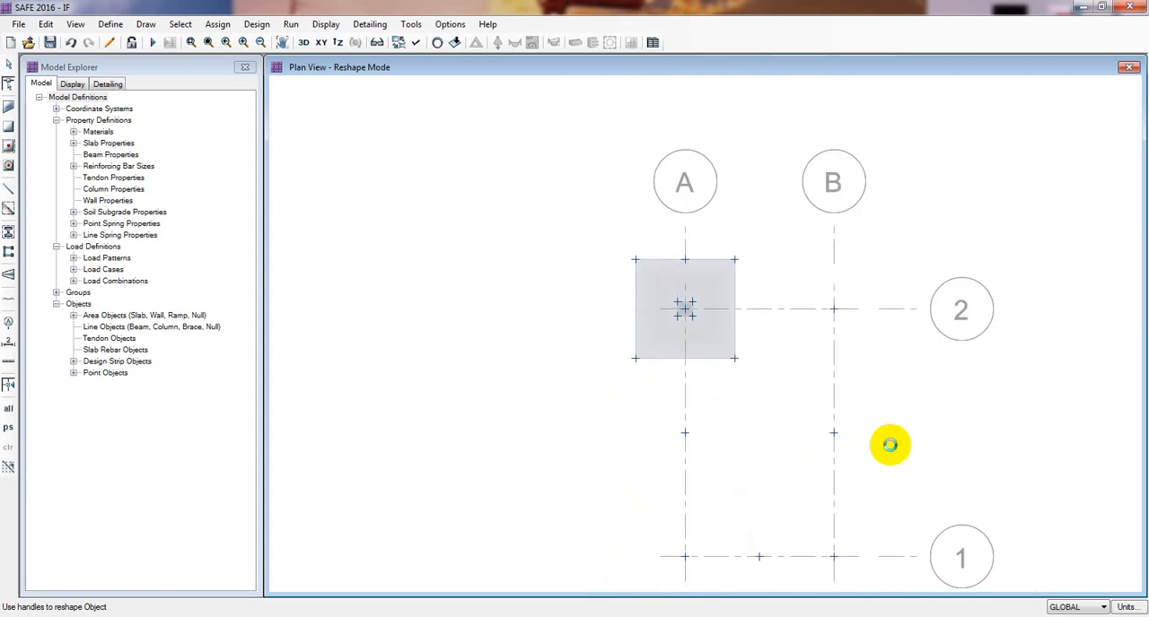
middle_click_drag(889, 446, 896, 376)
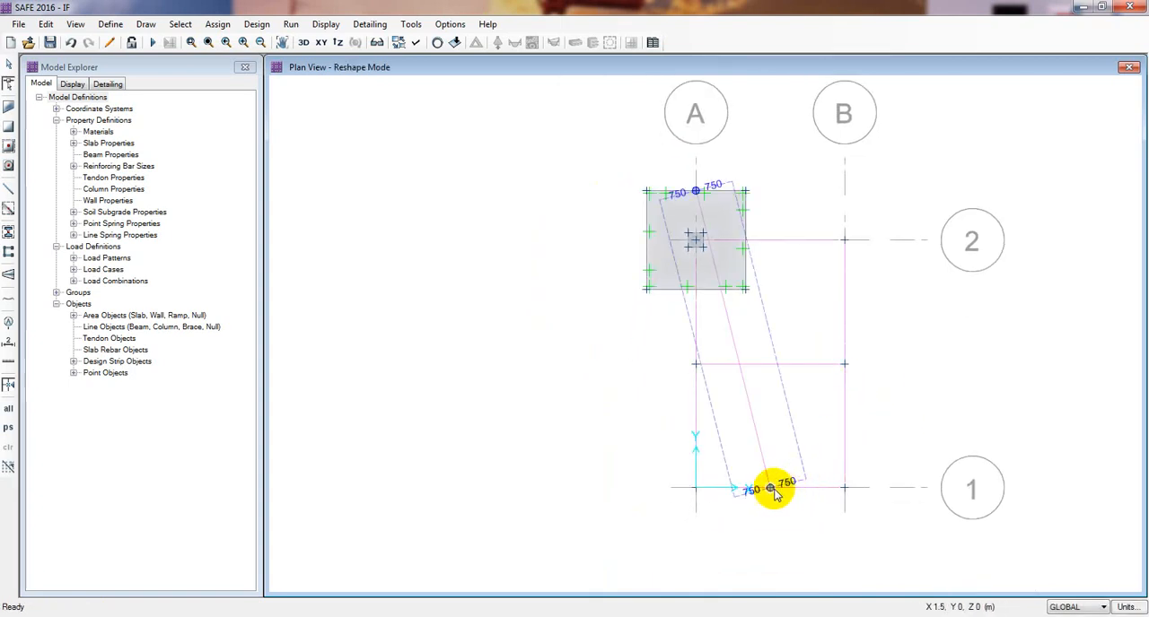
left_click_drag(772, 491, 693, 489)
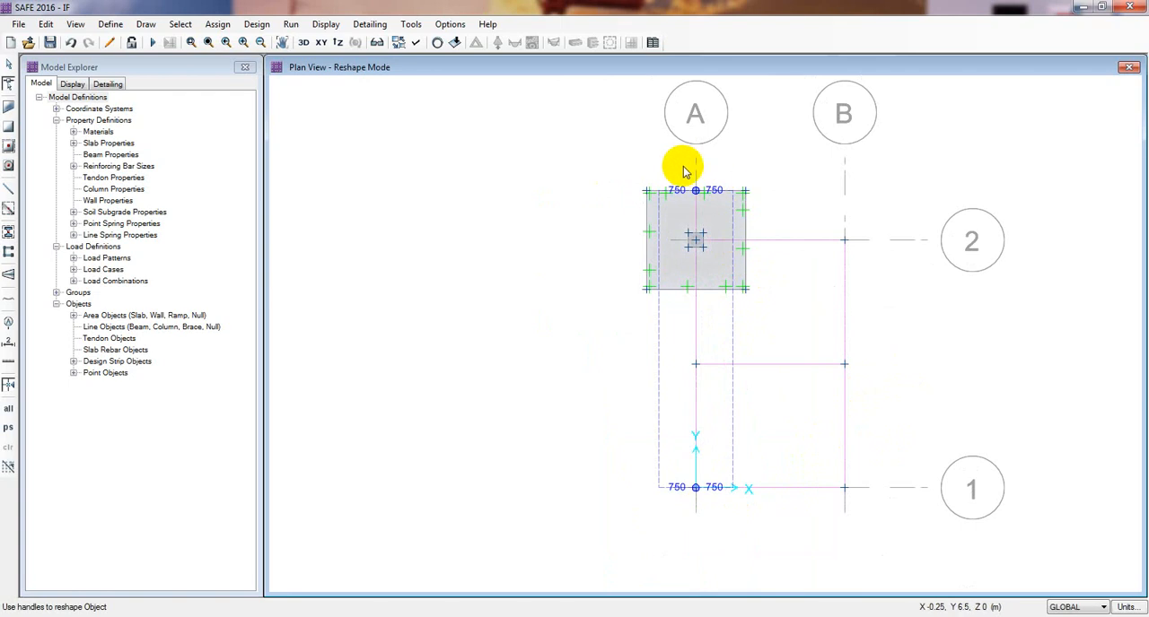
- Try reshaping the horizontal middle strip by moving its grid A end to the midpoint of the footing's left edge
scroll(684, 171, "up", 3)
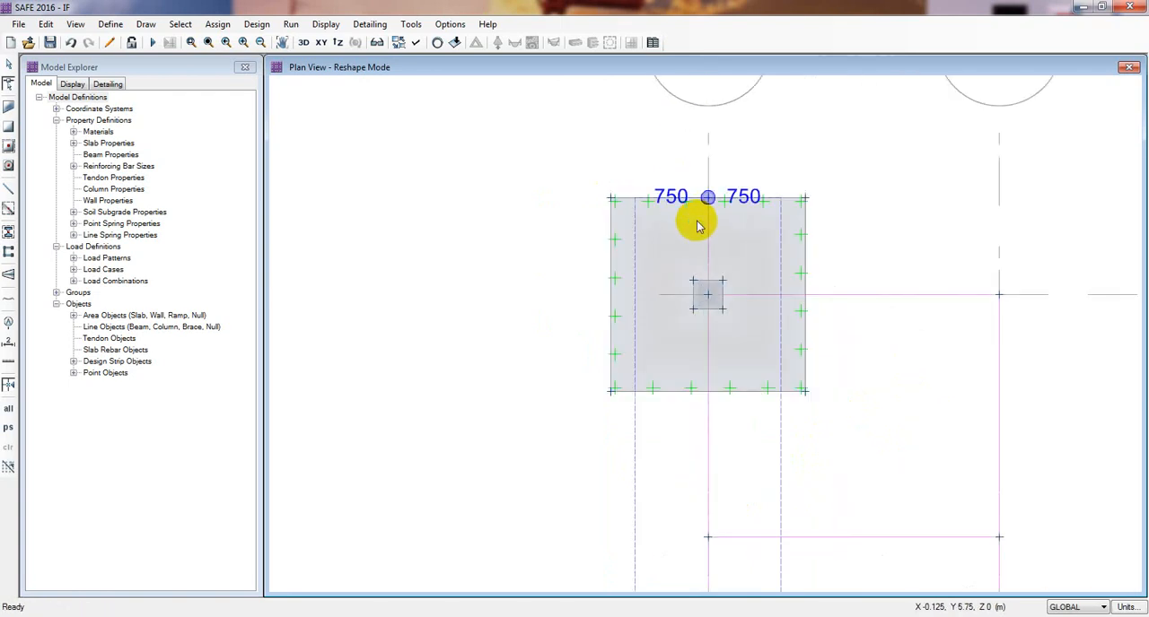
scroll(706, 386, "down", 3)
left_click(703, 451)
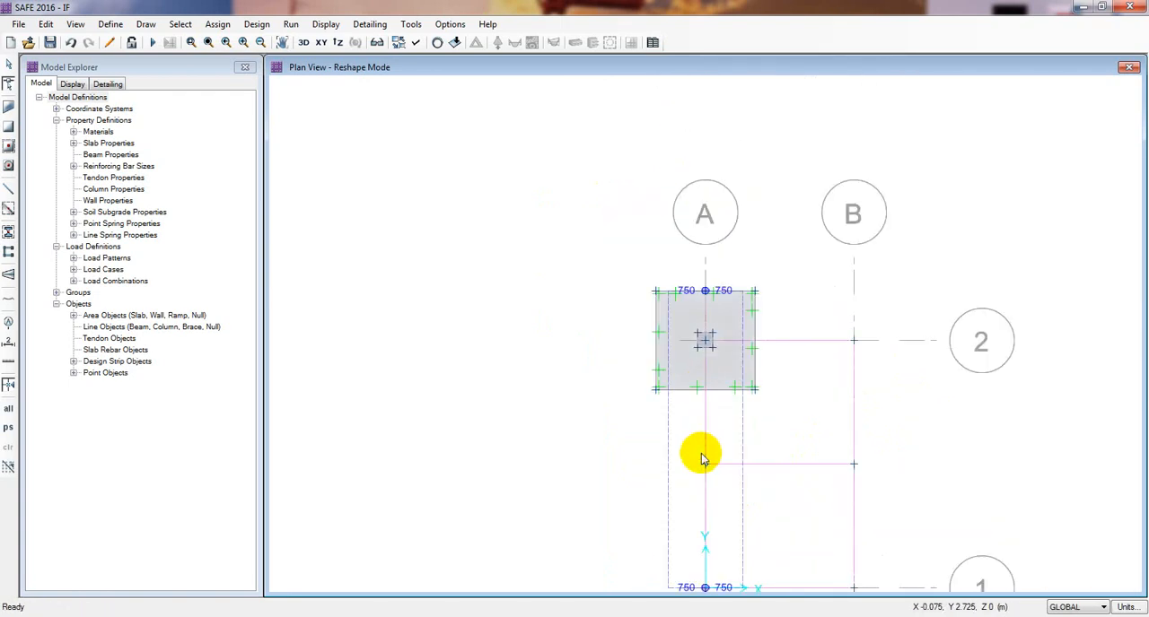
left_click(793, 451)
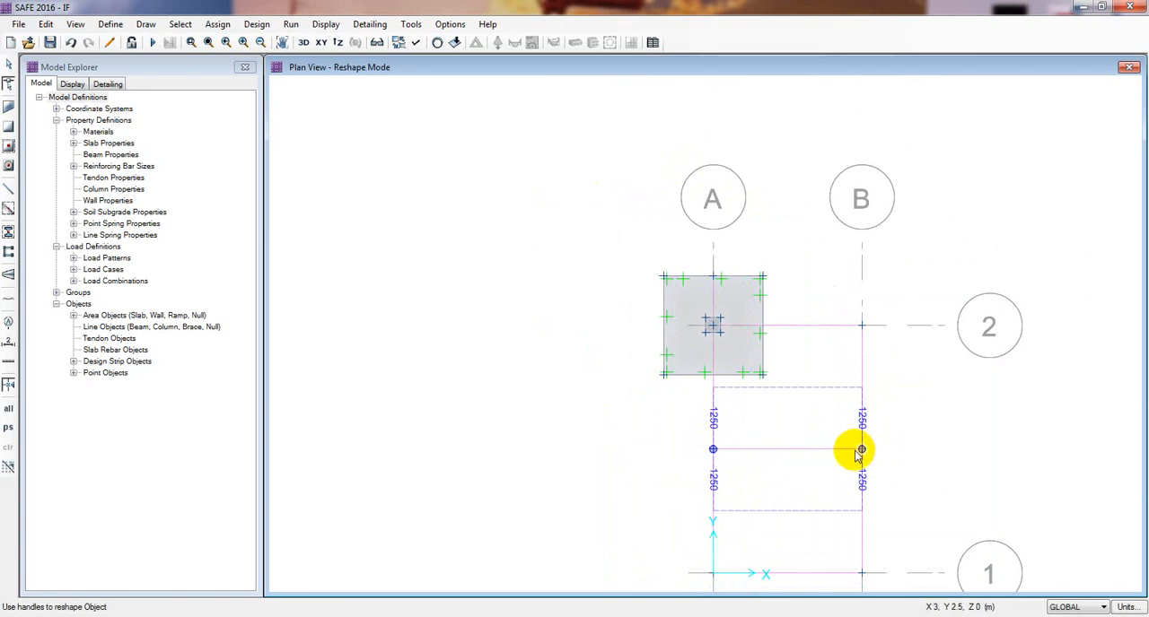
left_click_drag(713, 450, 663, 325)
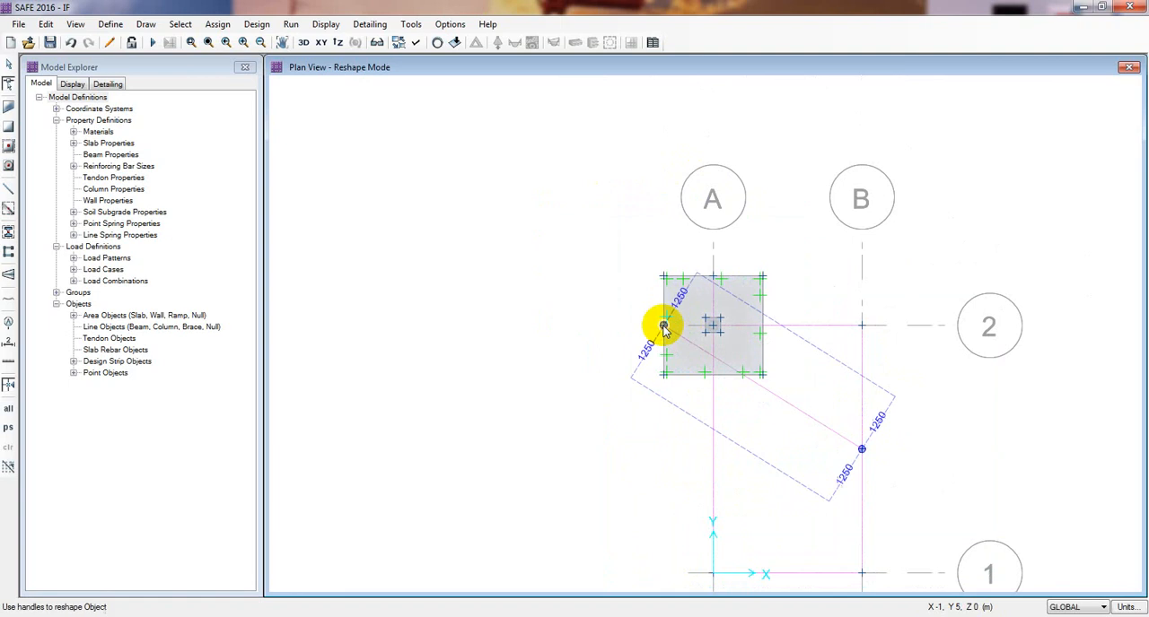
left_click(761, 333)
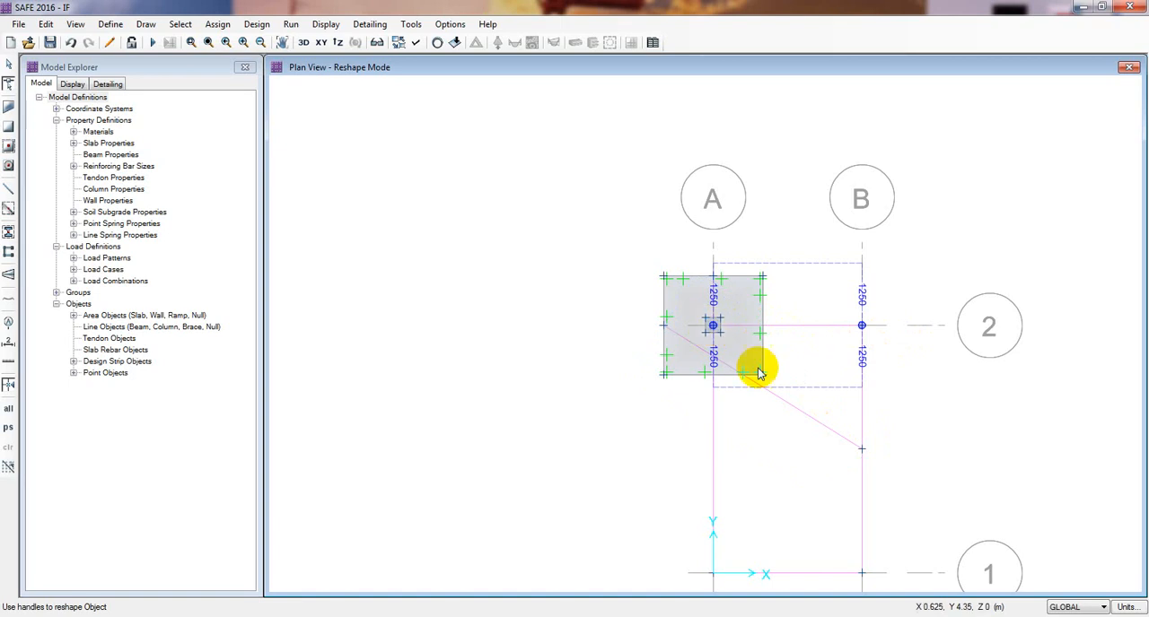
- Leave reshape mode and undo the reshaping of the horizontal and vertical middle strips
key("Escape")
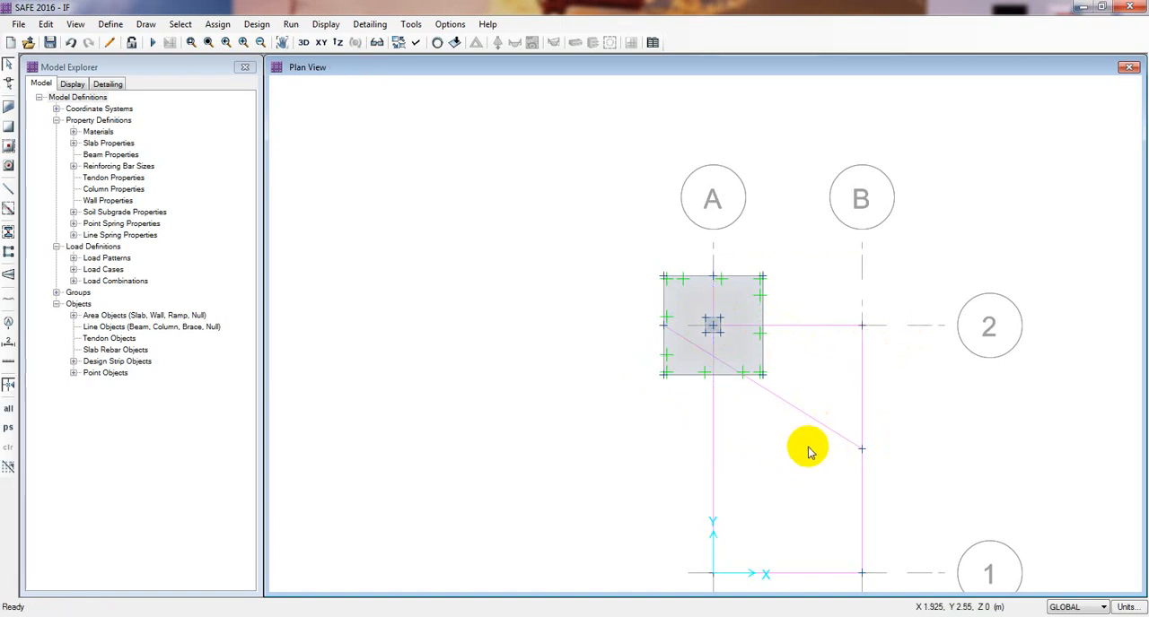
left_click(833, 435)
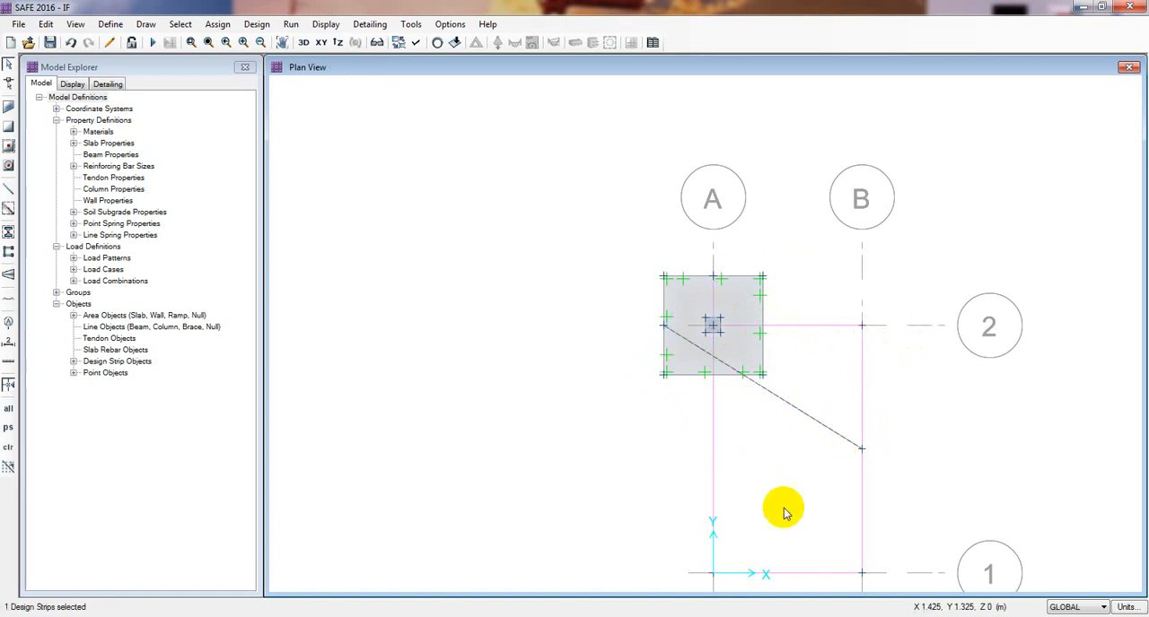
key("ctrl+z")
left_click(786, 449)
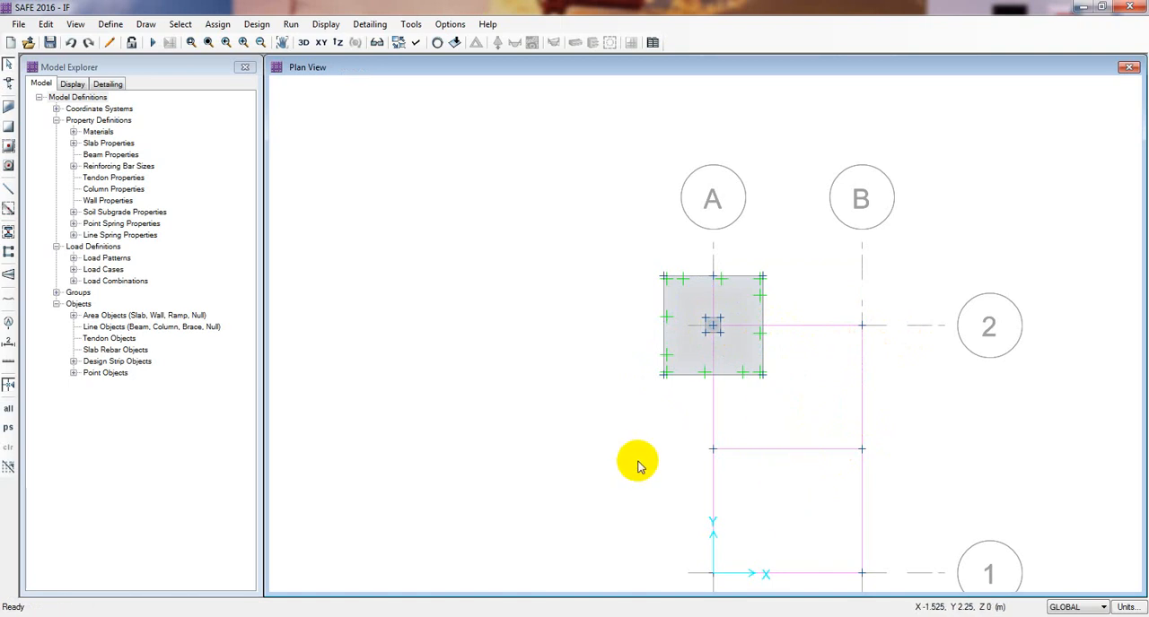
key("ctrl+z")
key("ctrl+y")
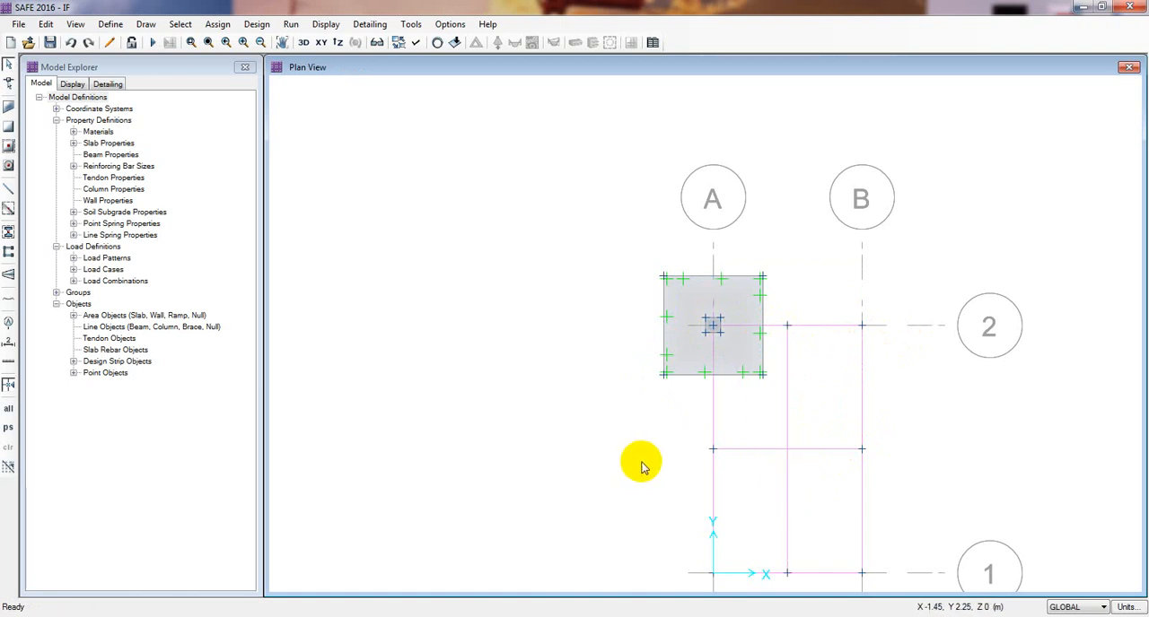
left_click(9, 83)
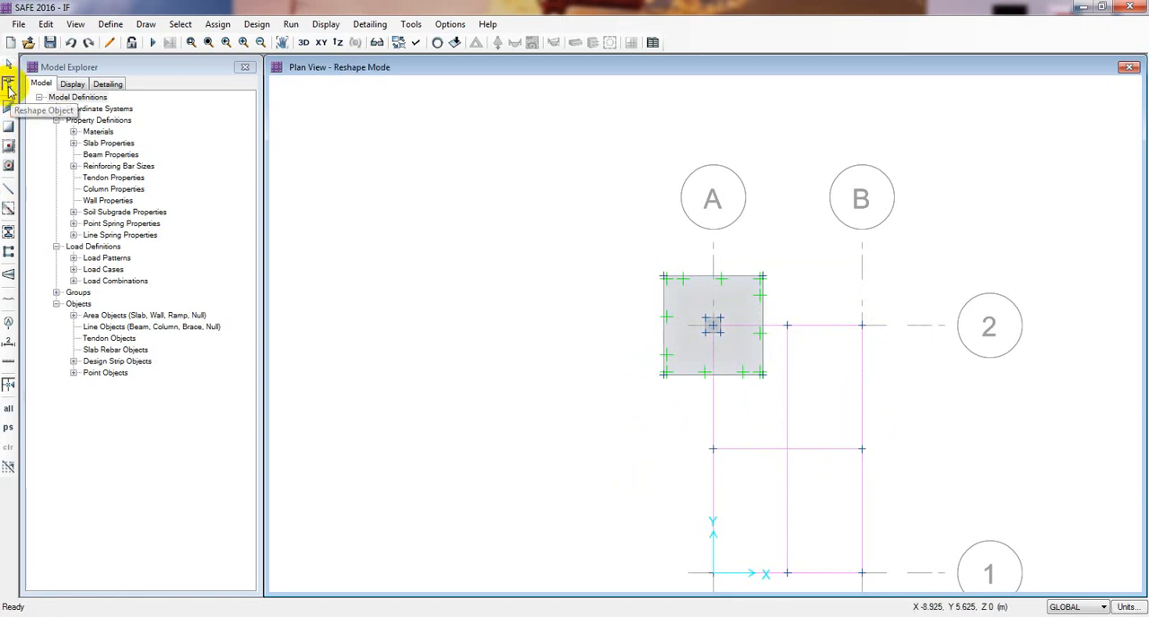
left_click(789, 431)
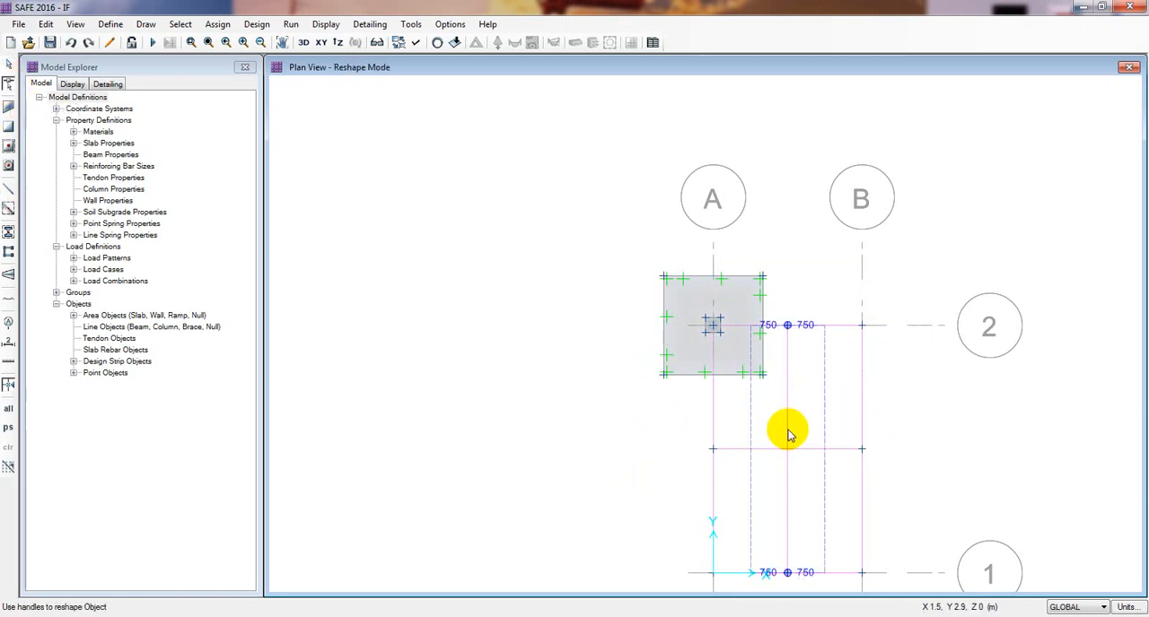
left_click(709, 278)
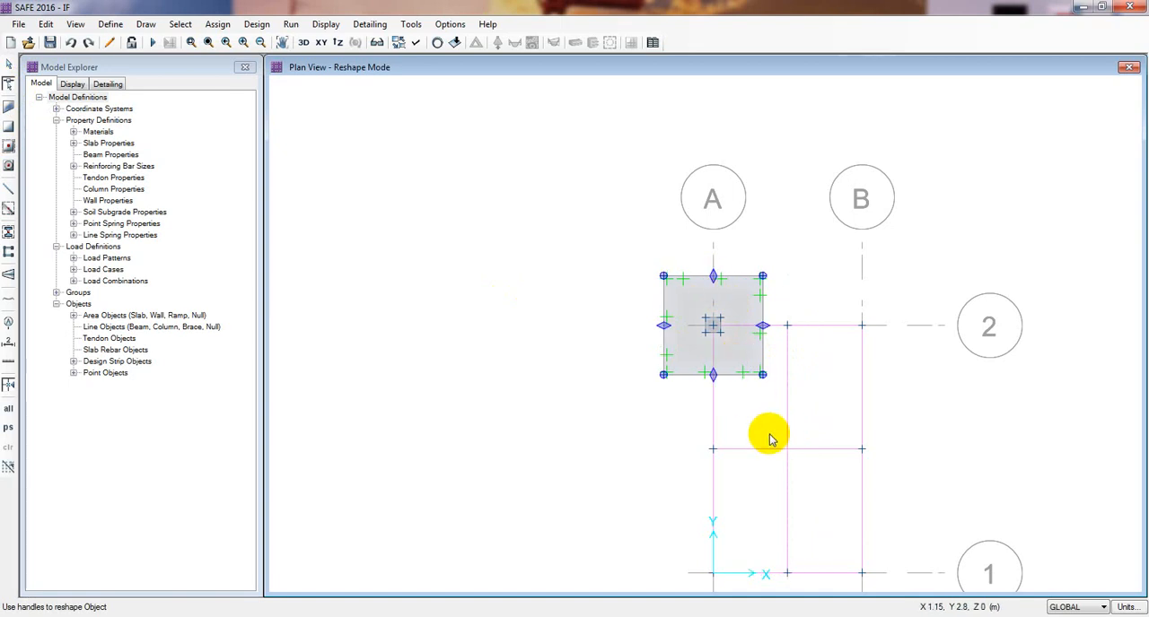
key("Escape")
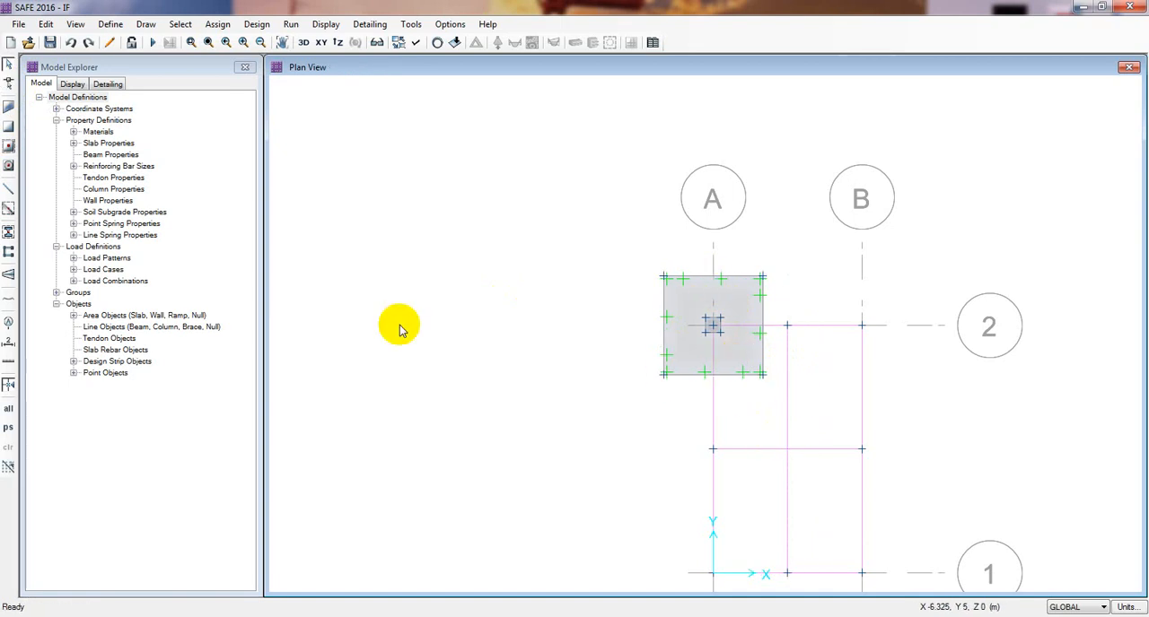
- Reshape the vertical middle strip to run along grid line A from the footing's upper edge midpoint to its lower edge midpoint
left_click(9, 83)
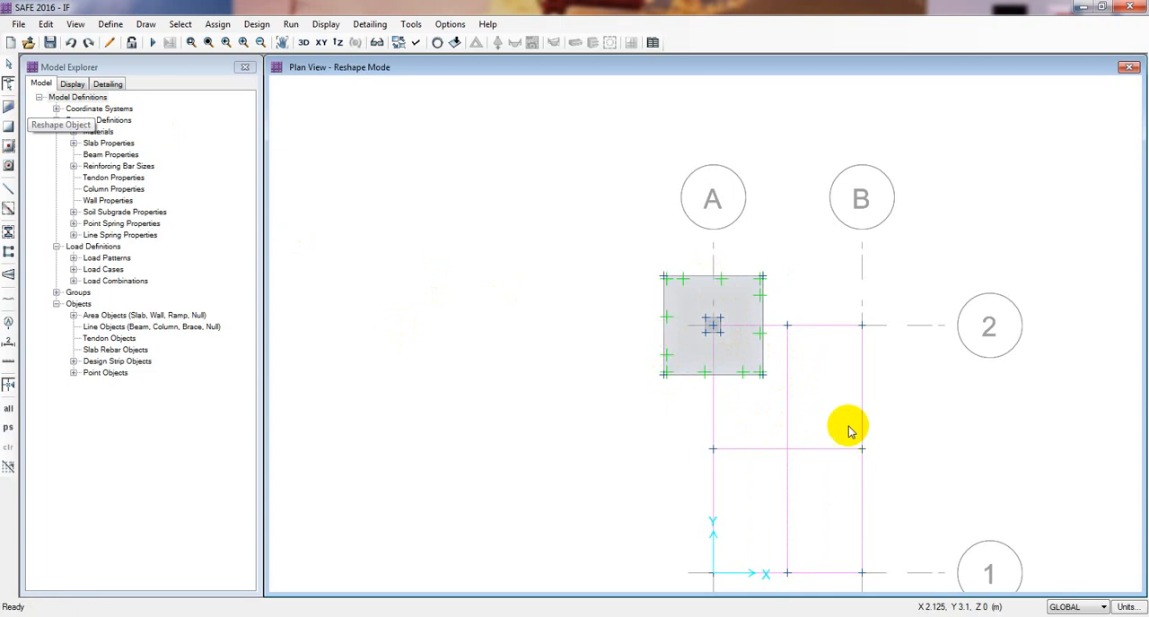
left_click(785, 400)
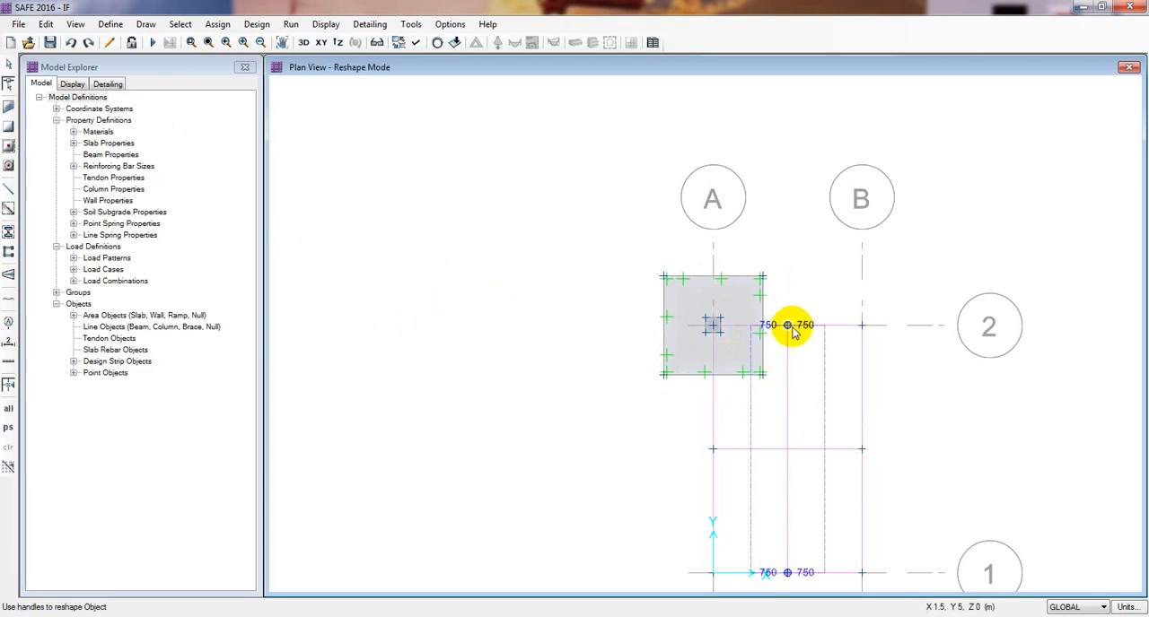
left_click_drag(788, 327, 712, 276)
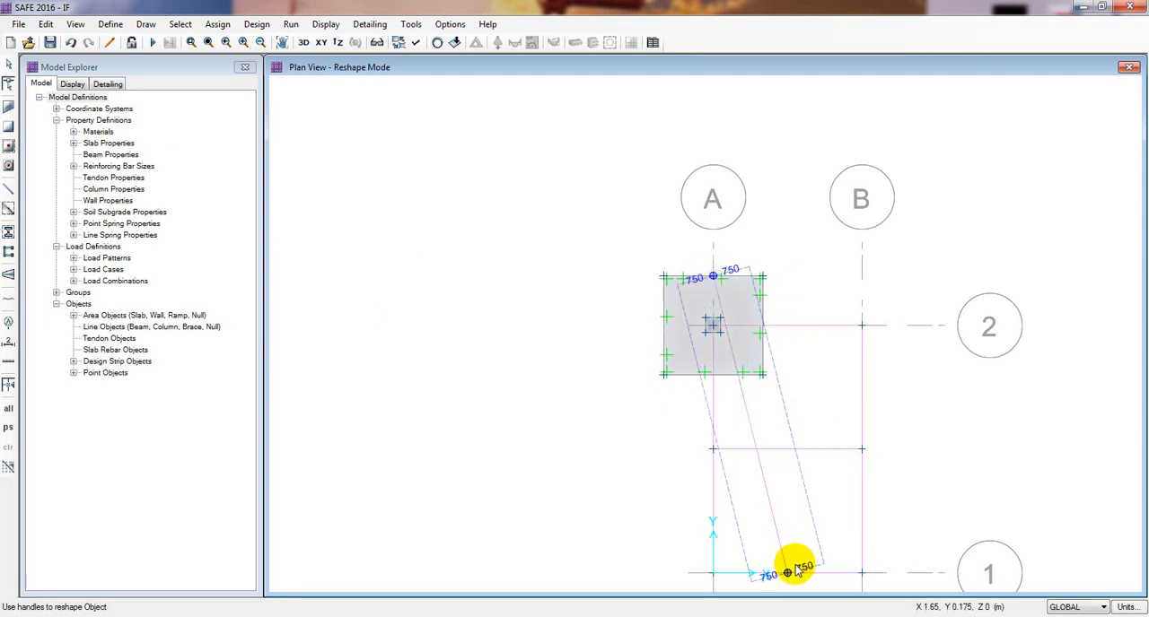
left_click_drag(788, 574, 713, 374)
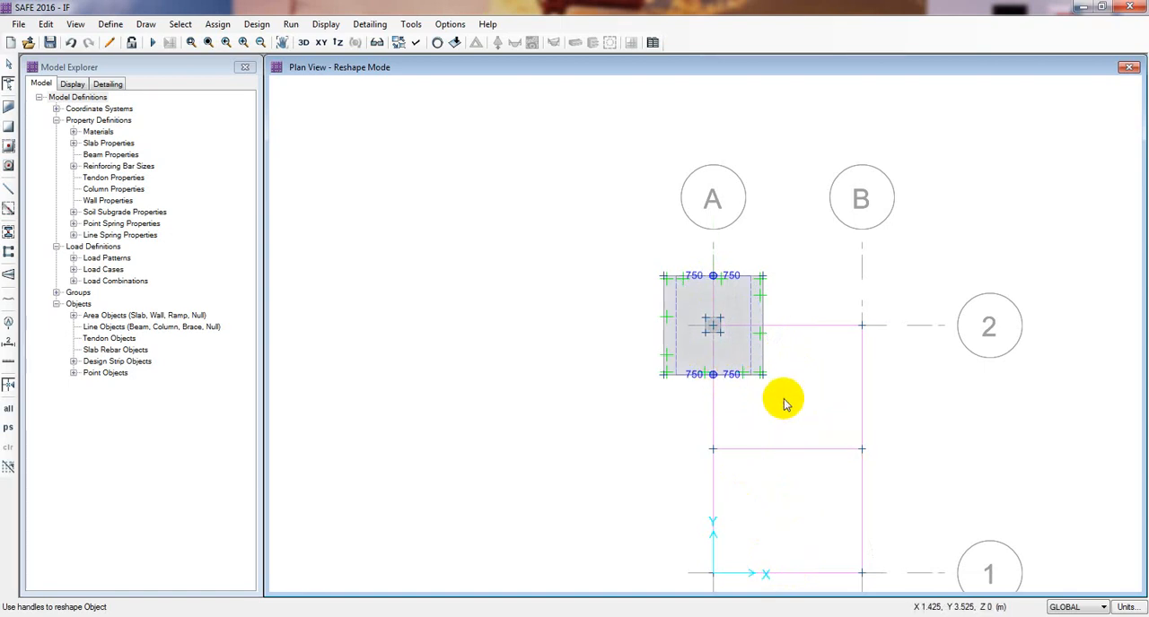
left_click(569, 433)
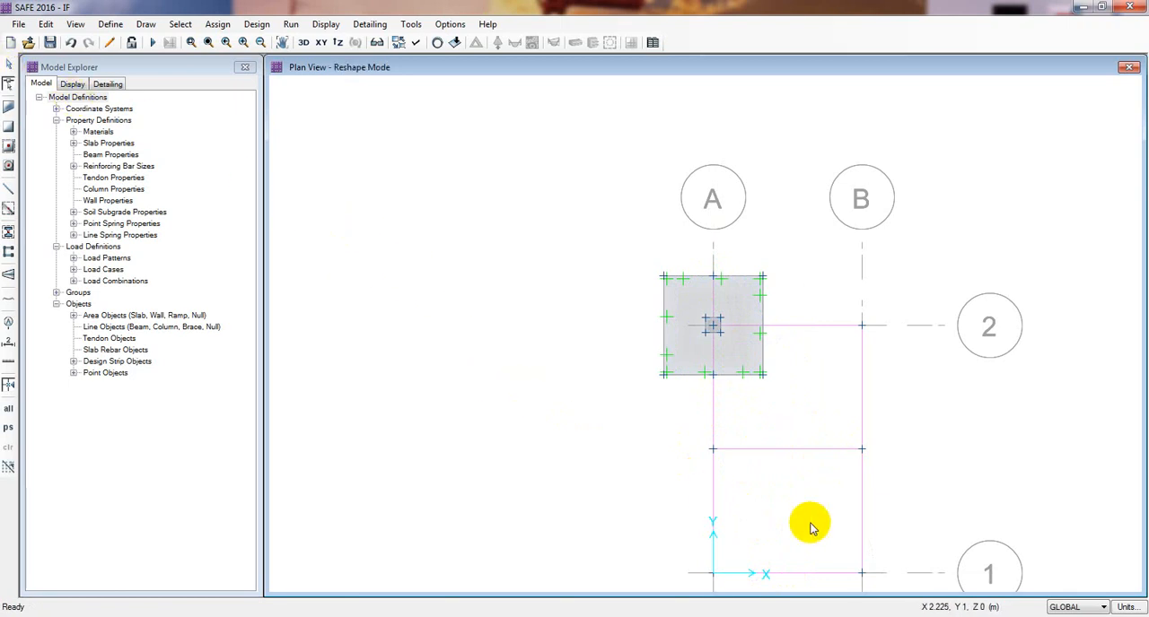
- Reshape the horizontal middle strip to run along grid line 2 between the midpoints of the footing's right and left edges, and deselect it
left_click(788, 450)
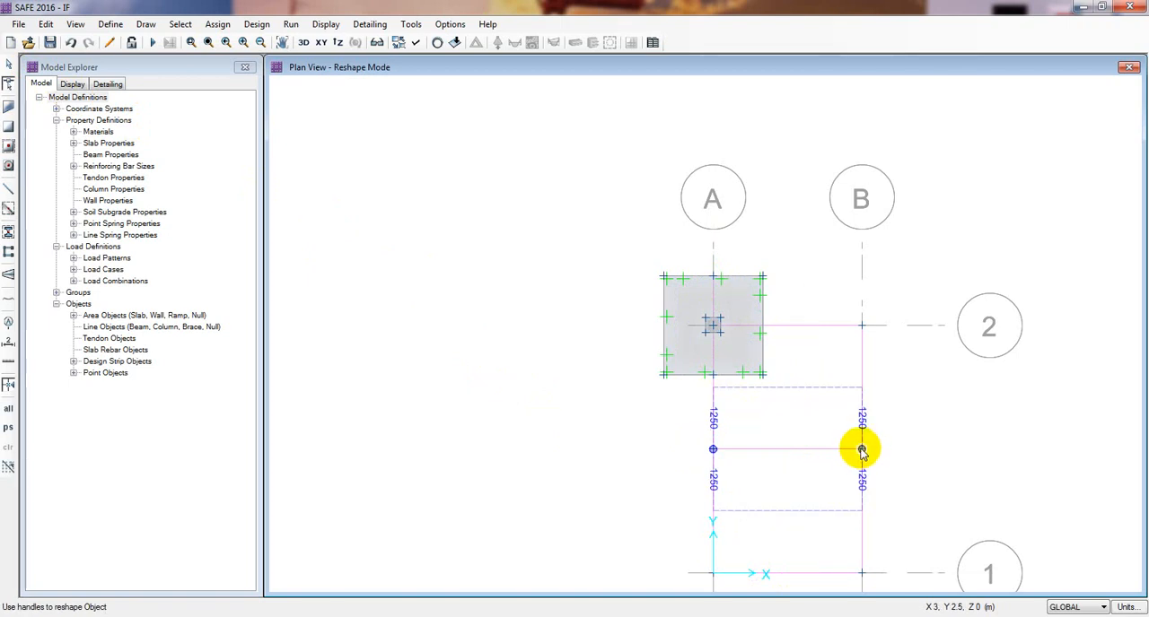
left_click_drag(861, 450, 761, 327)
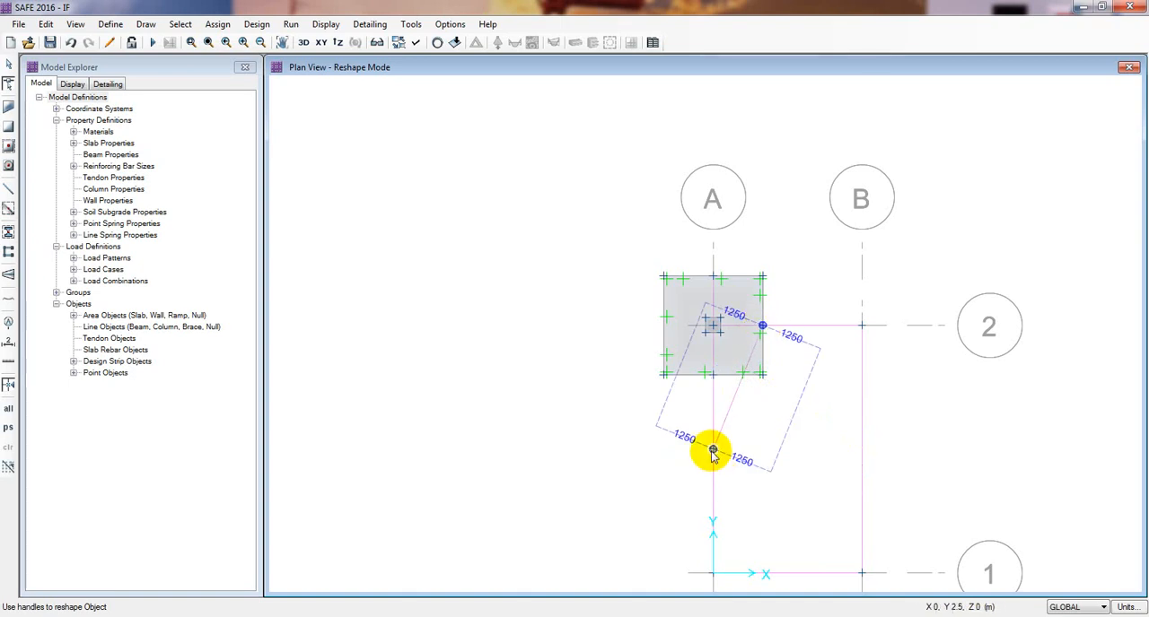
left_click_drag(712, 449, 662, 322)
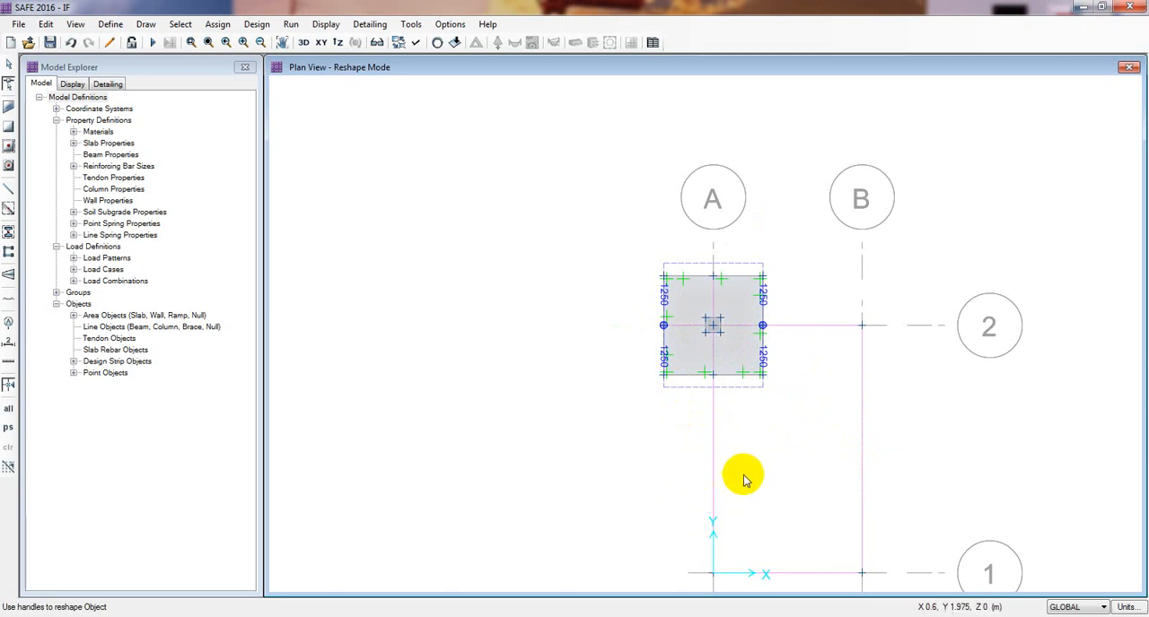
middle_click_drag(763, 474, 744, 473)
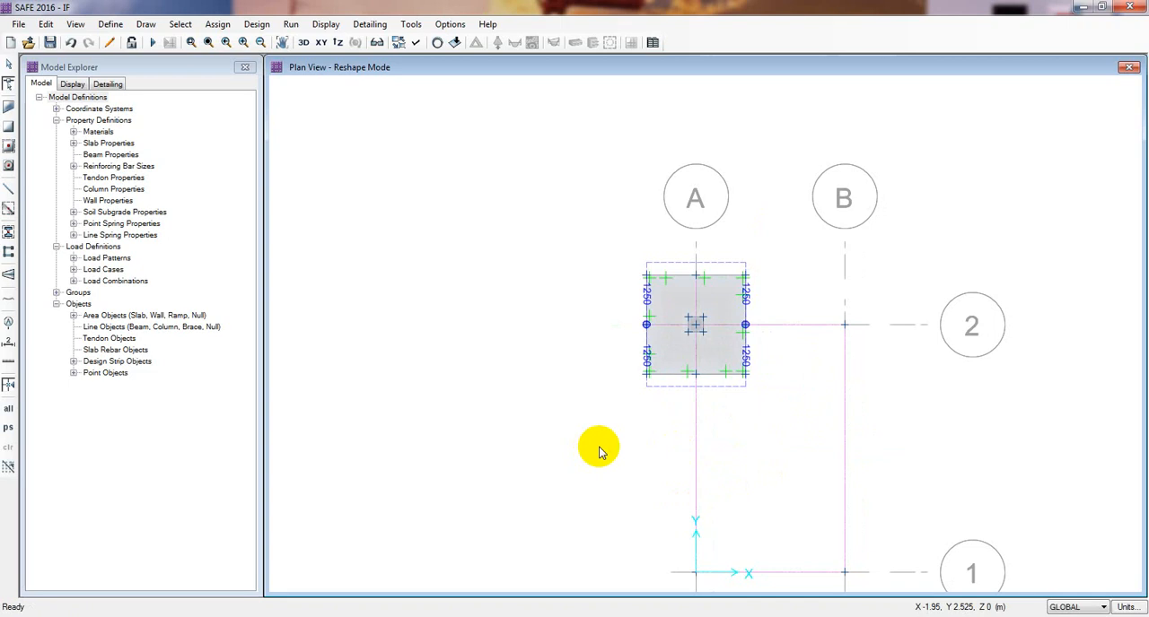
middle_click_drag(601, 449, 574, 434)
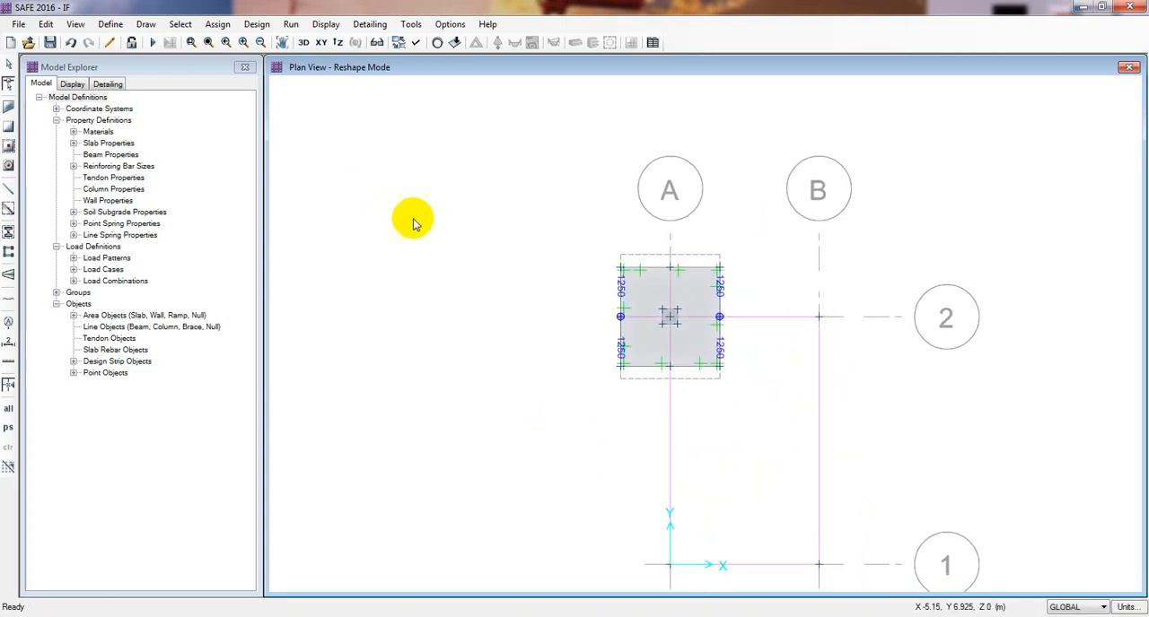
middle_click_drag(410, 221, 410, 226)
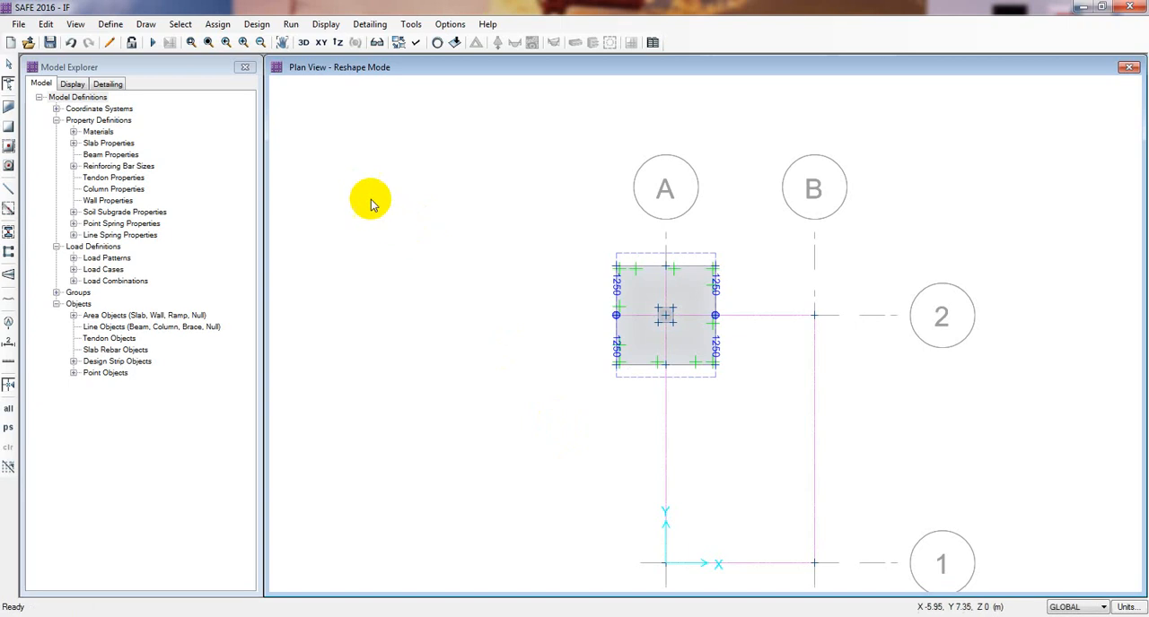
middle_click_drag(401, 236, 389, 235)
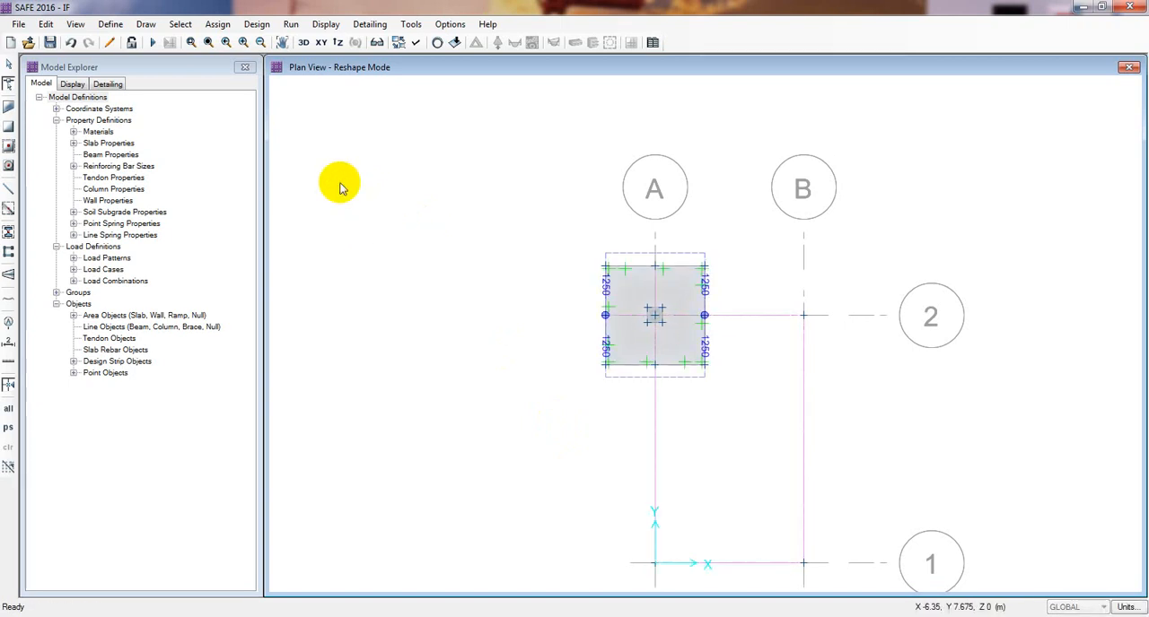
left_click(324, 160)
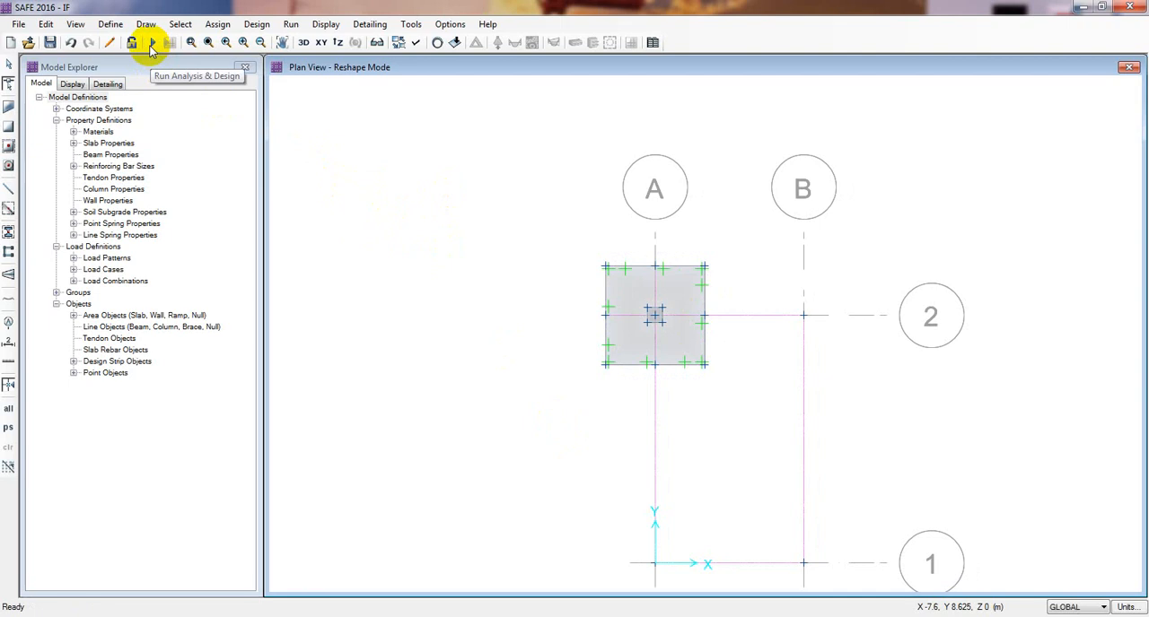
- Run the analysis and design of the footing model and bring its deformed shape into close view
left_click(151, 46)
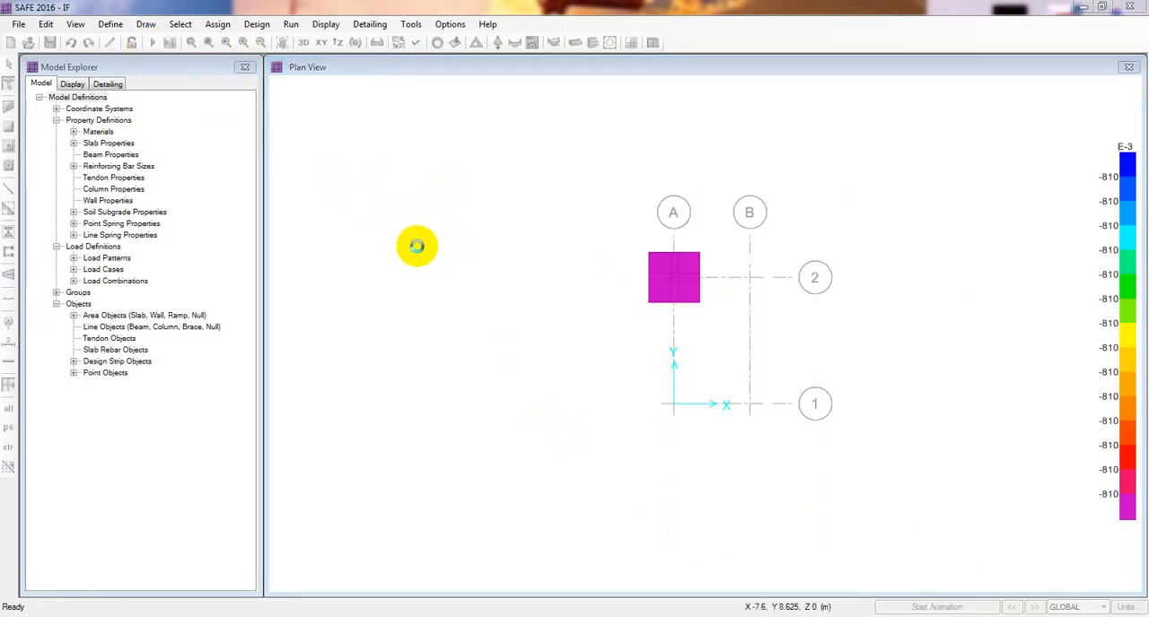
middle_click_drag(602, 352, 552, 368)
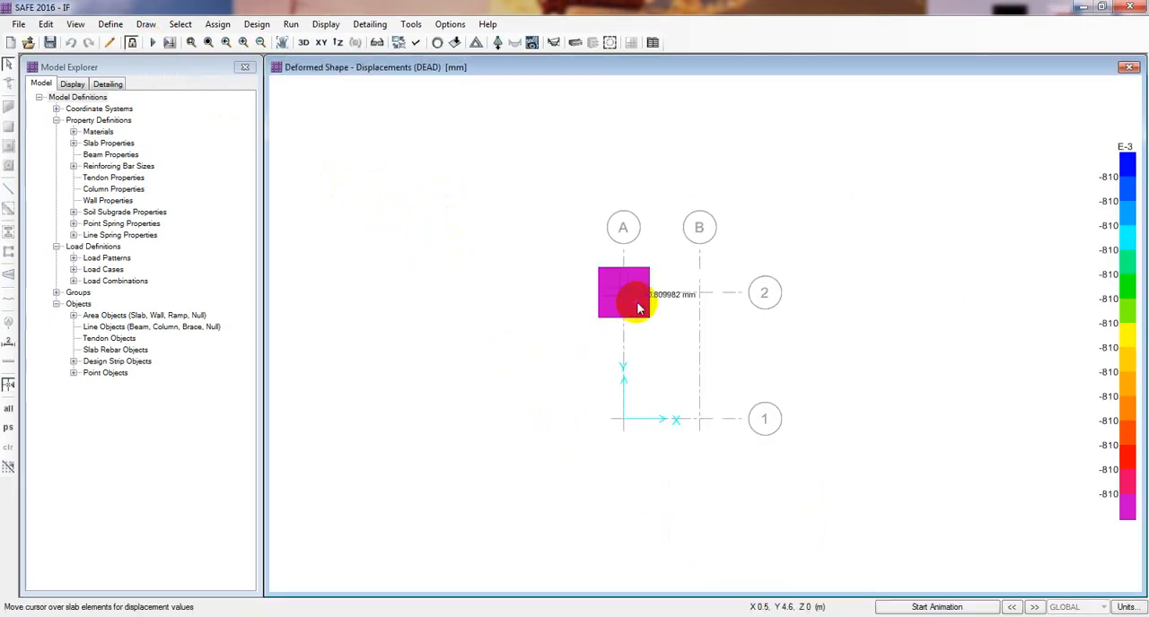
scroll(619, 301, "up", 3)
scroll(515, 282, "up", 1)
middle_click_drag(564, 261, 509, 311)
scroll(509, 315, "up", 1)
middle_click_drag(526, 351, 503, 329)
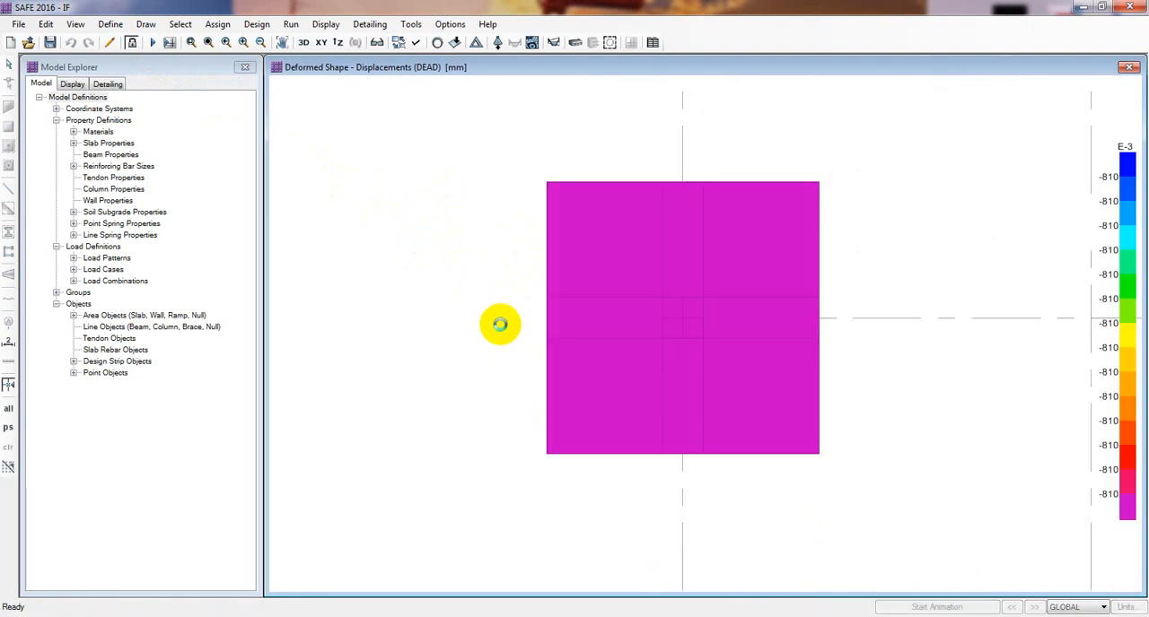
- Display the strip moment diagrams for load combination UDCONU2 on layer A, then on layers A and B together
left_click(323, 24)
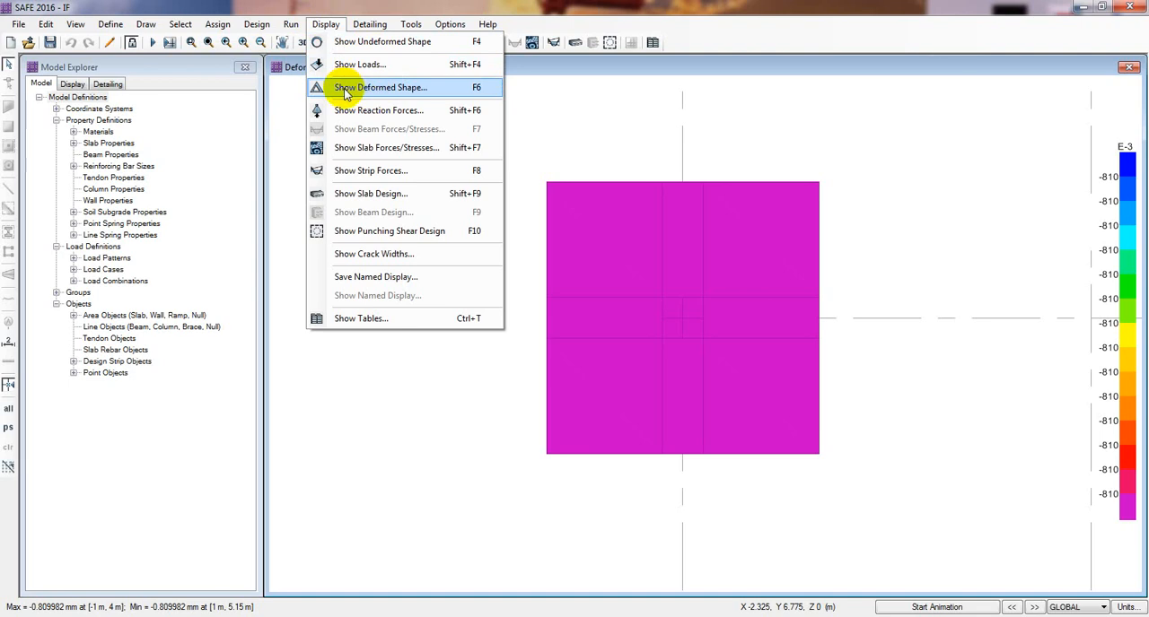
left_click(382, 172)
left_click_drag(547, 133, 355, 108)
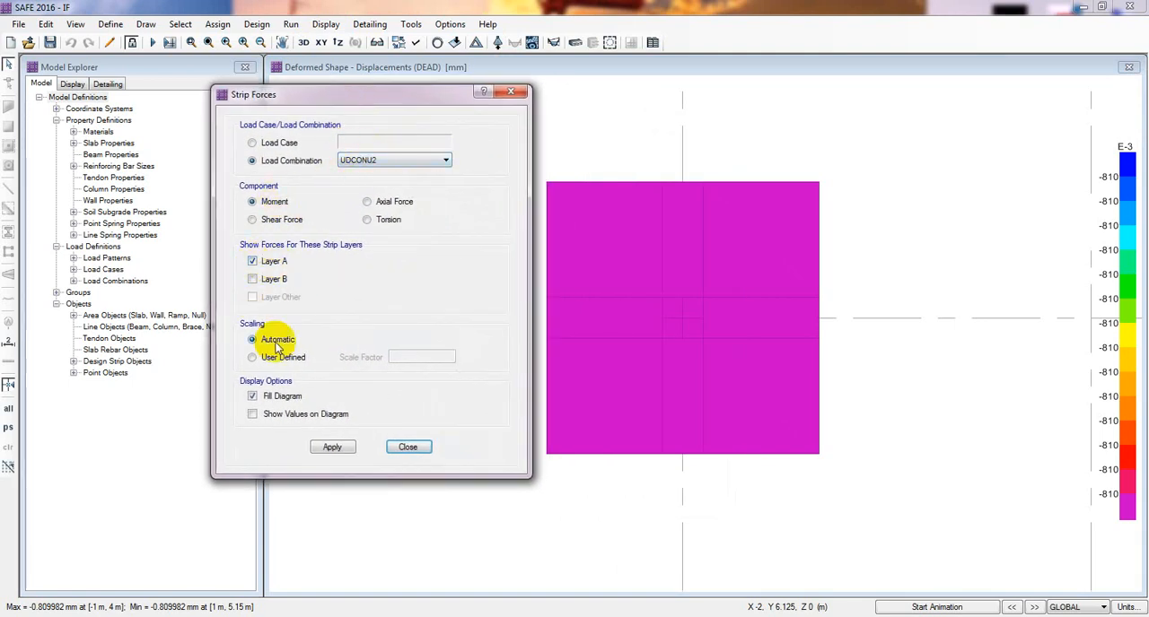
left_click(332, 448)
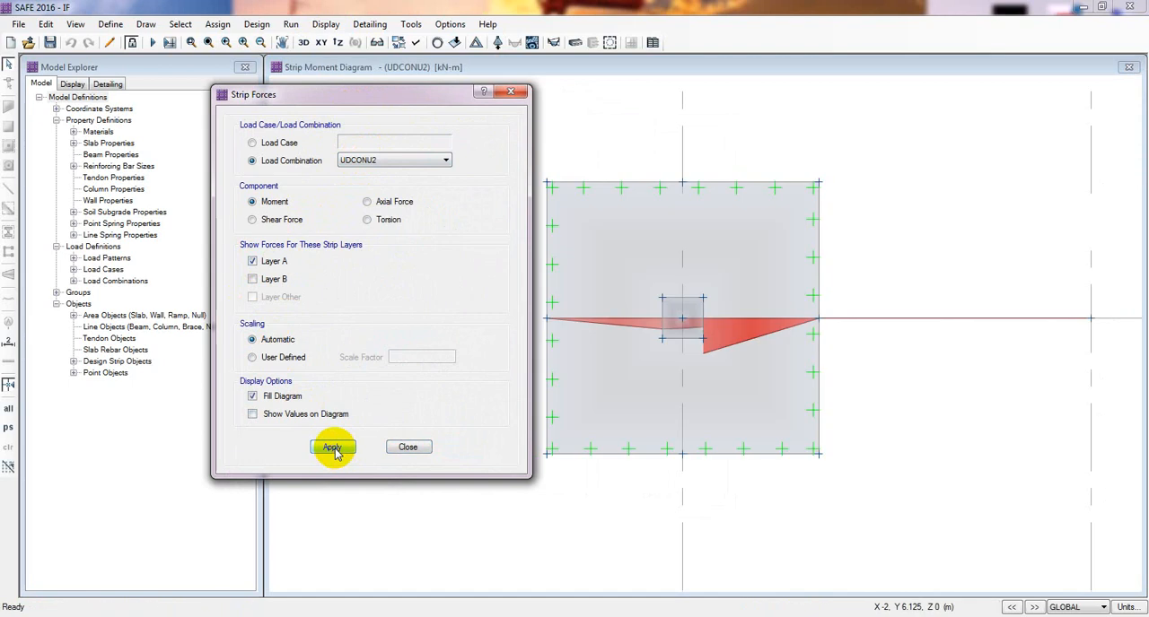
mouse_move(689, 364)
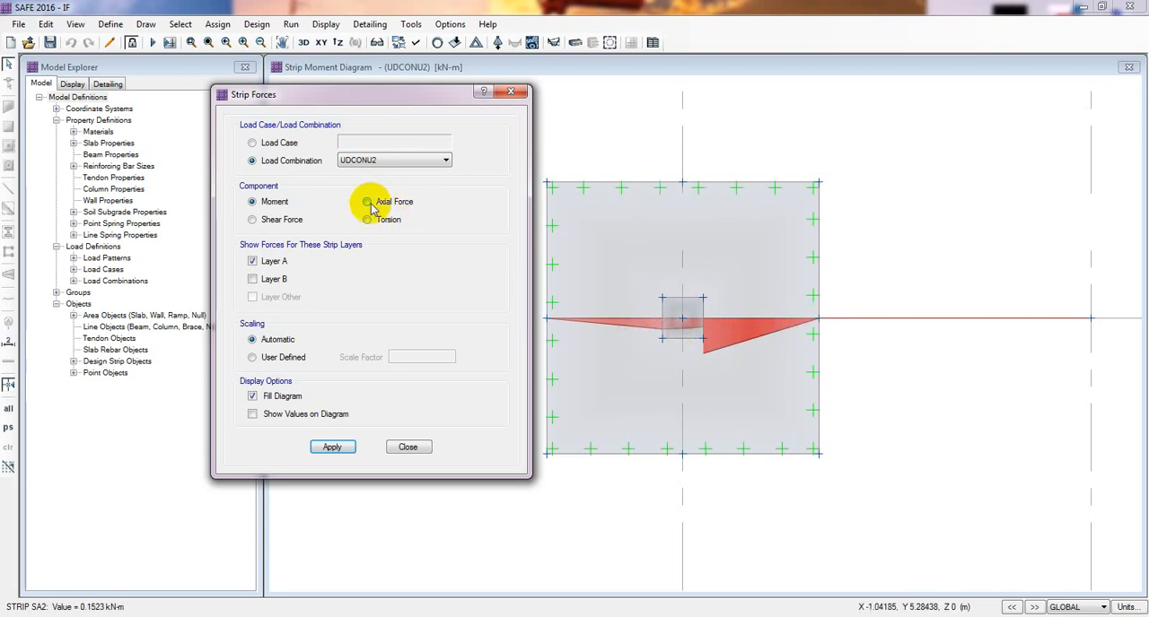
left_click(333, 447)
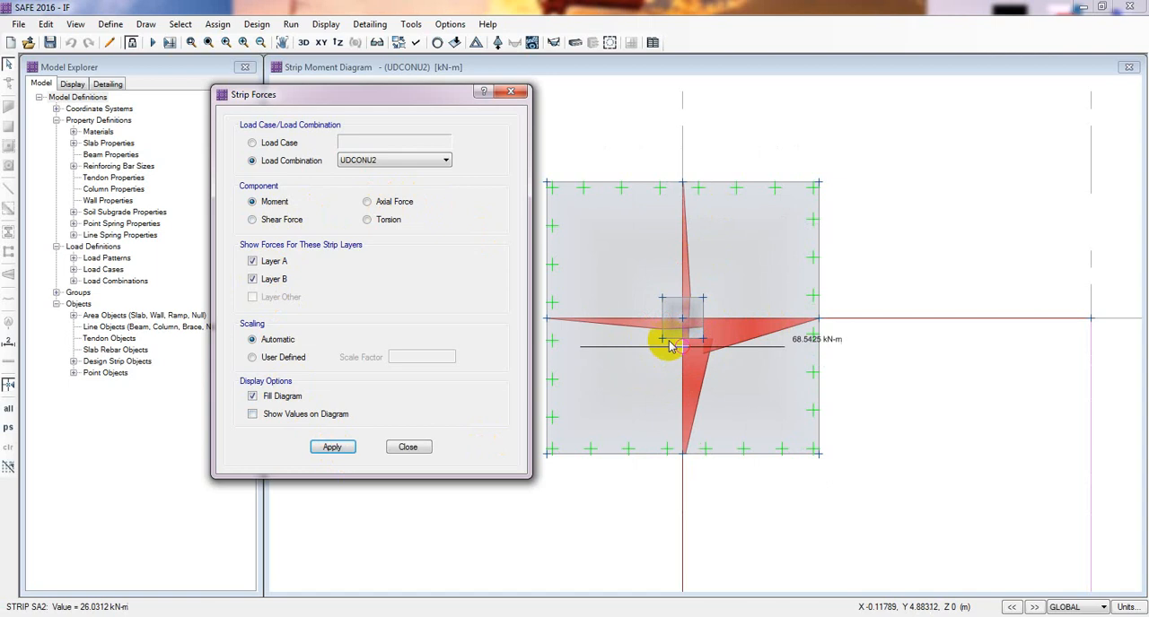
- Display the strip shear force diagrams for load combination UDCONU2 on layers A and B, and close the strip forces settings
left_click(280, 220)
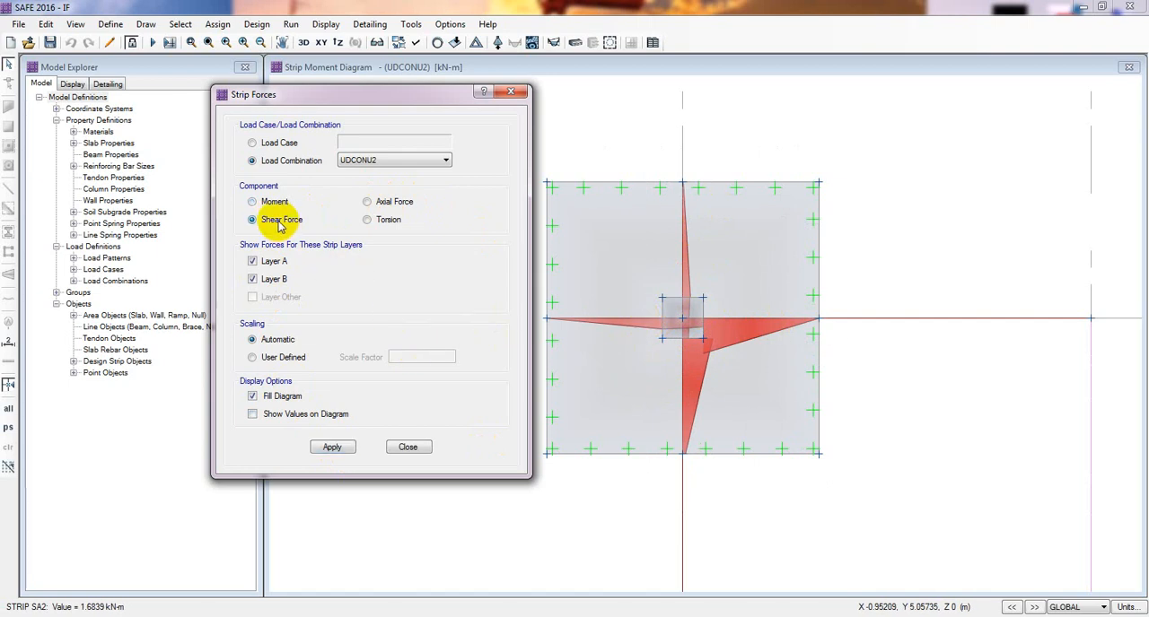
left_click(332, 447)
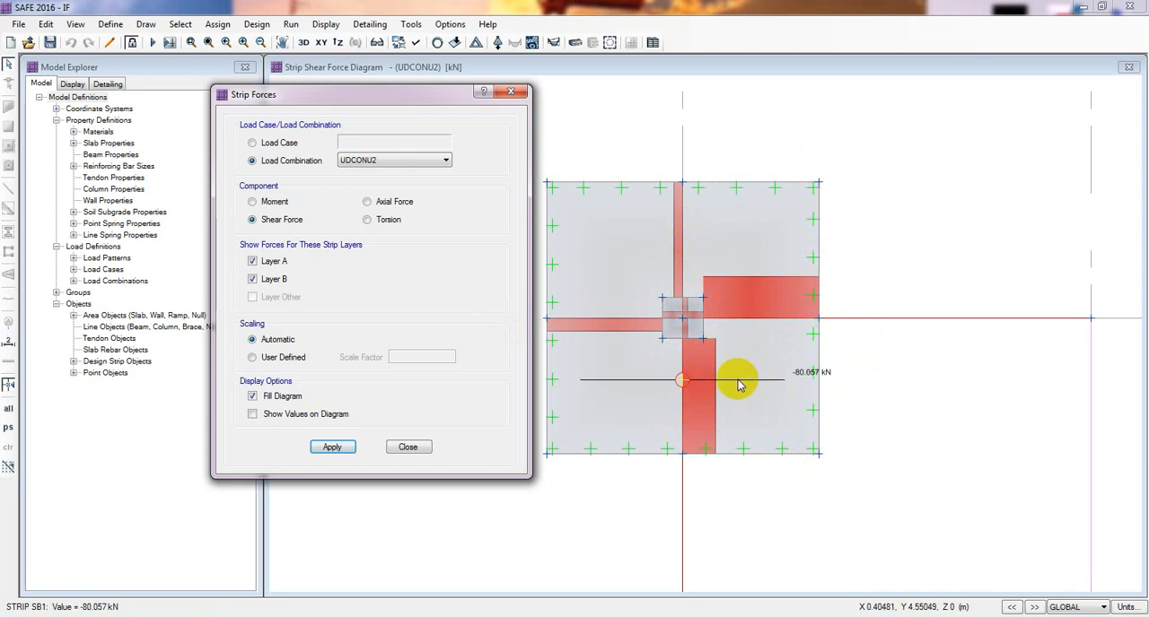
left_click(409, 446)
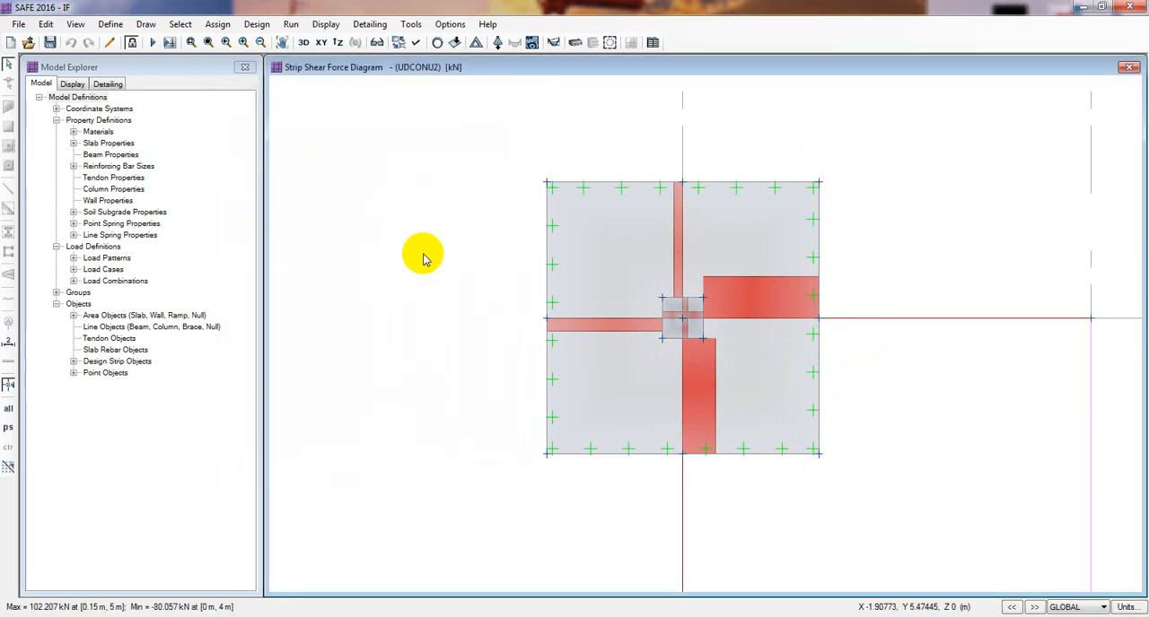
middle_click_drag(431, 270, 424, 270)
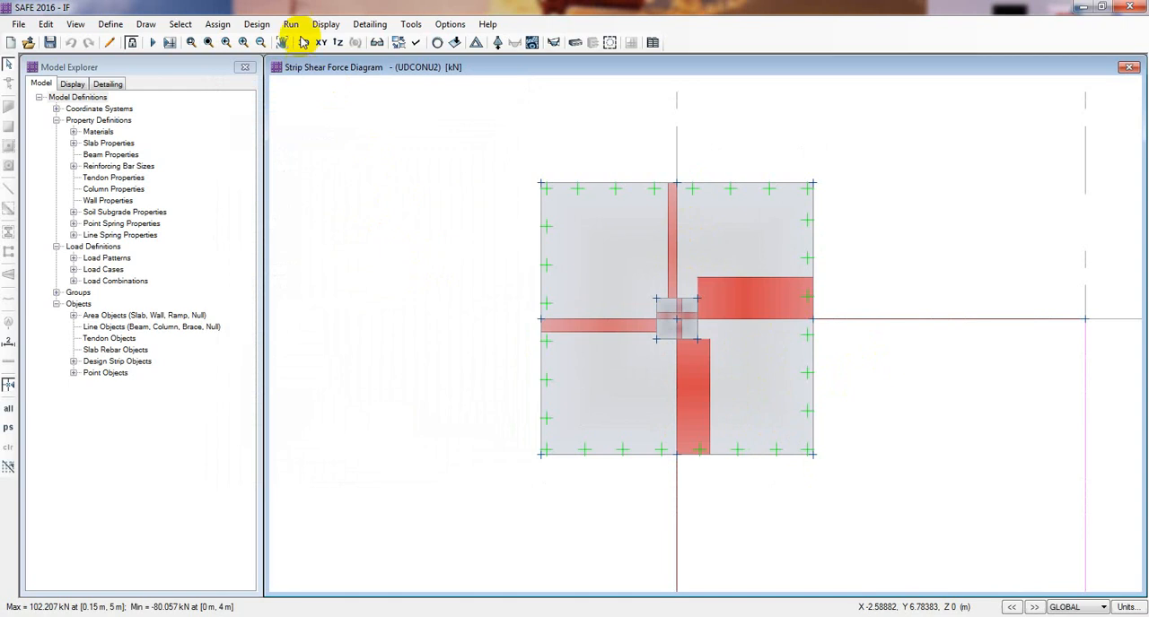
- Display the strip-based enveloping flexural reinforcement intensity for layer A with top and bottom rebar, and inspect the diagram beside the column
left_click(321, 26)
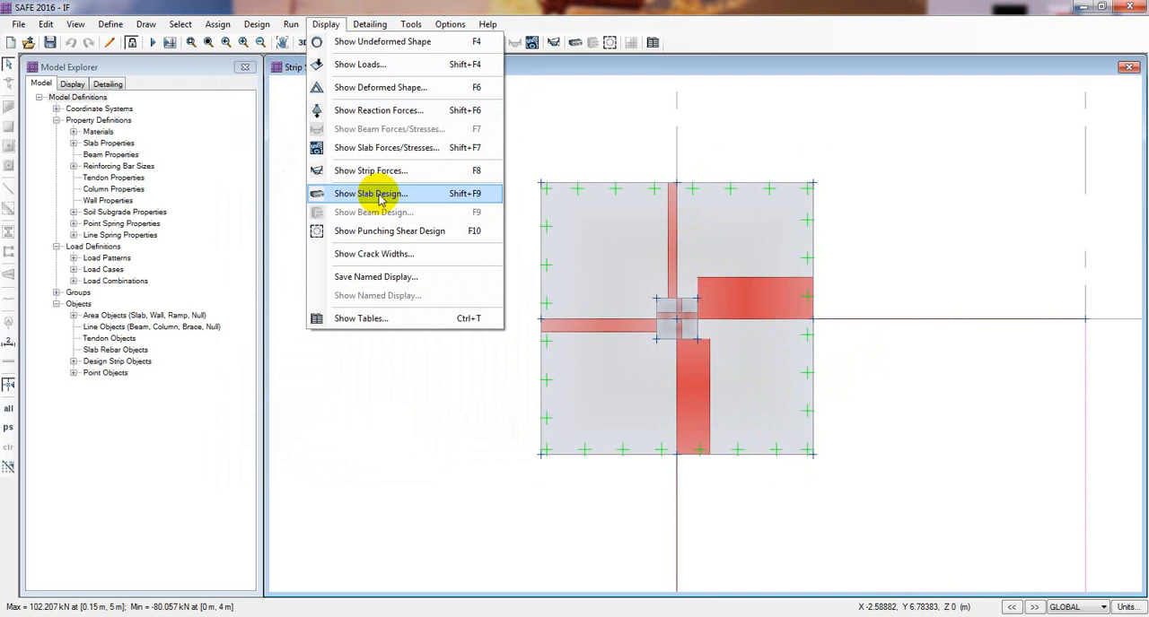
left_click(379, 198)
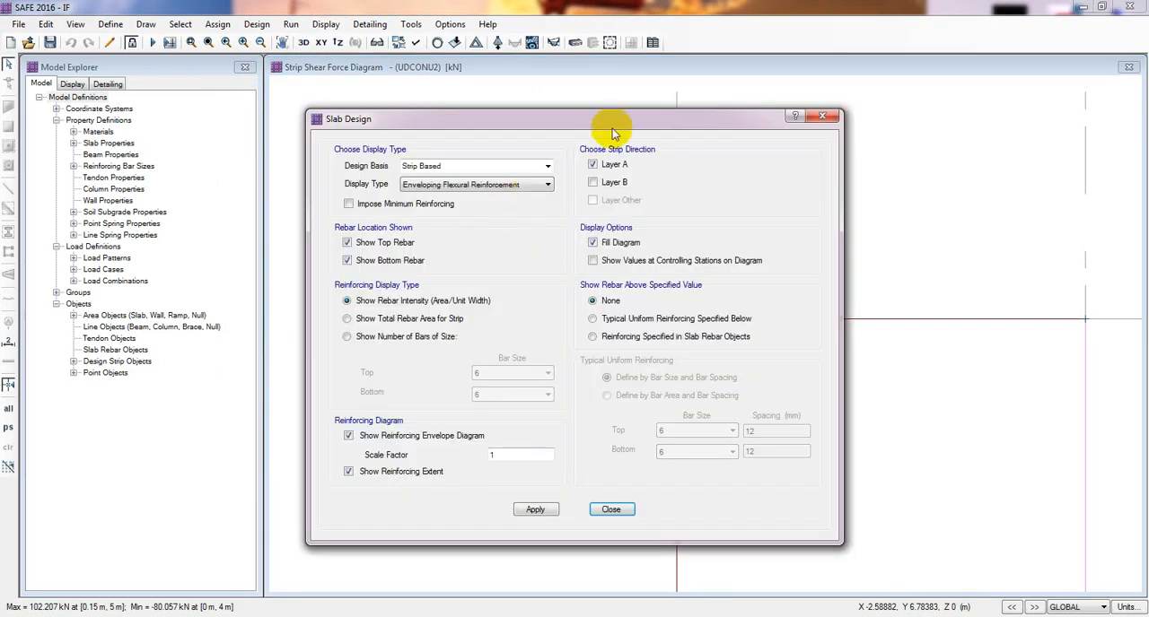
left_click_drag(613, 132, 358, 120)
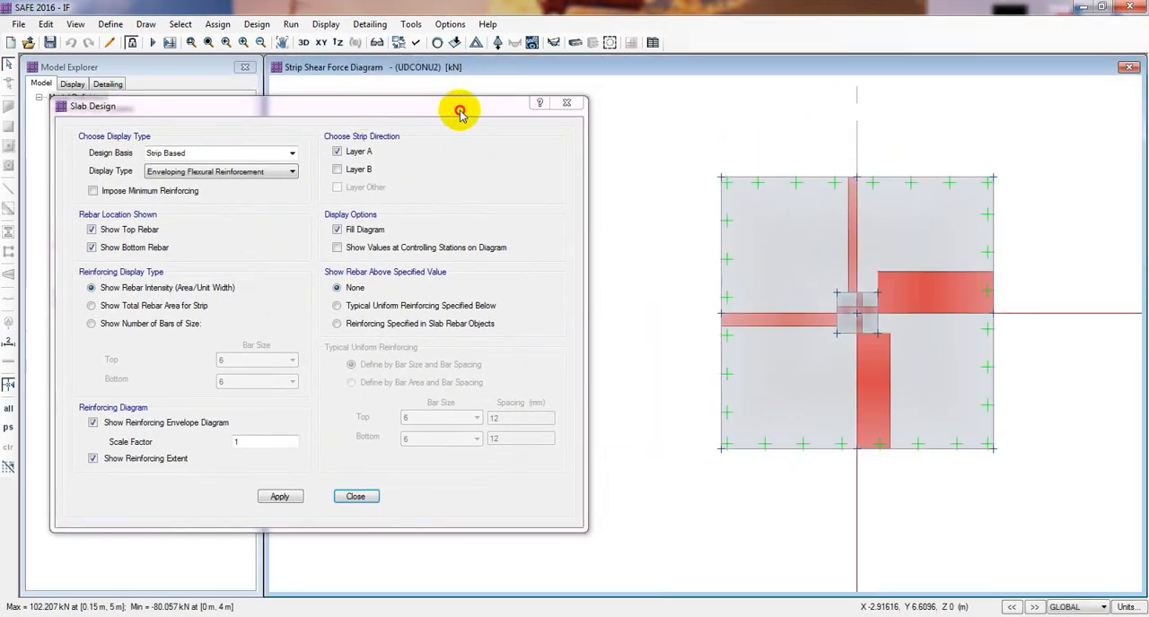
left_click_drag(459, 111, 530, 115)
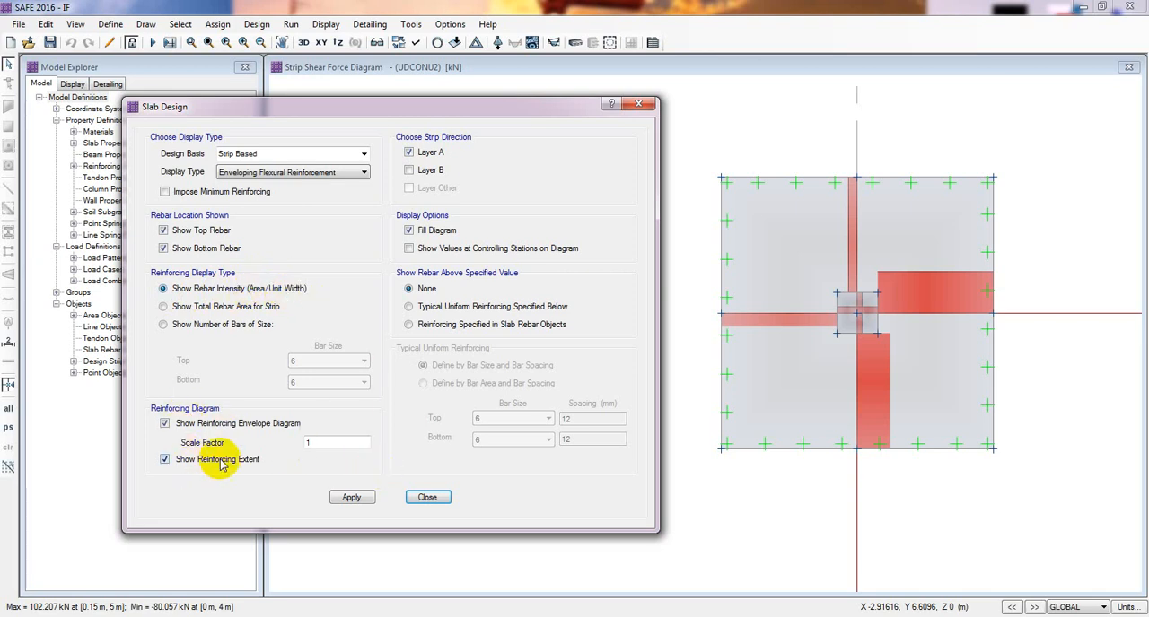
left_click(347, 497)
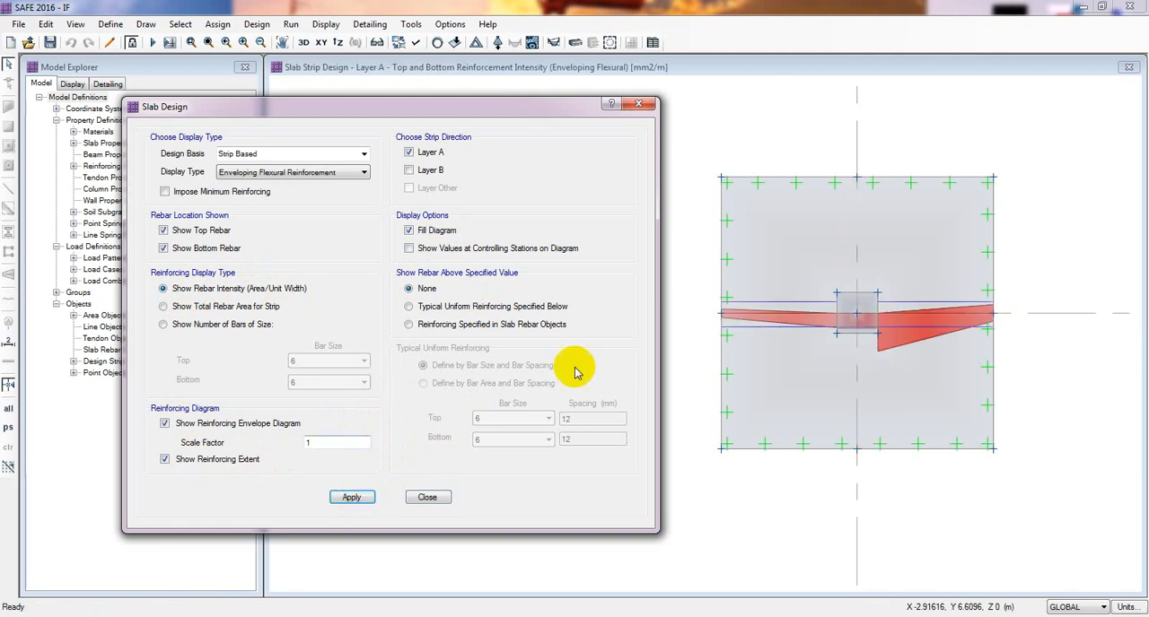
mouse_move(882, 356)
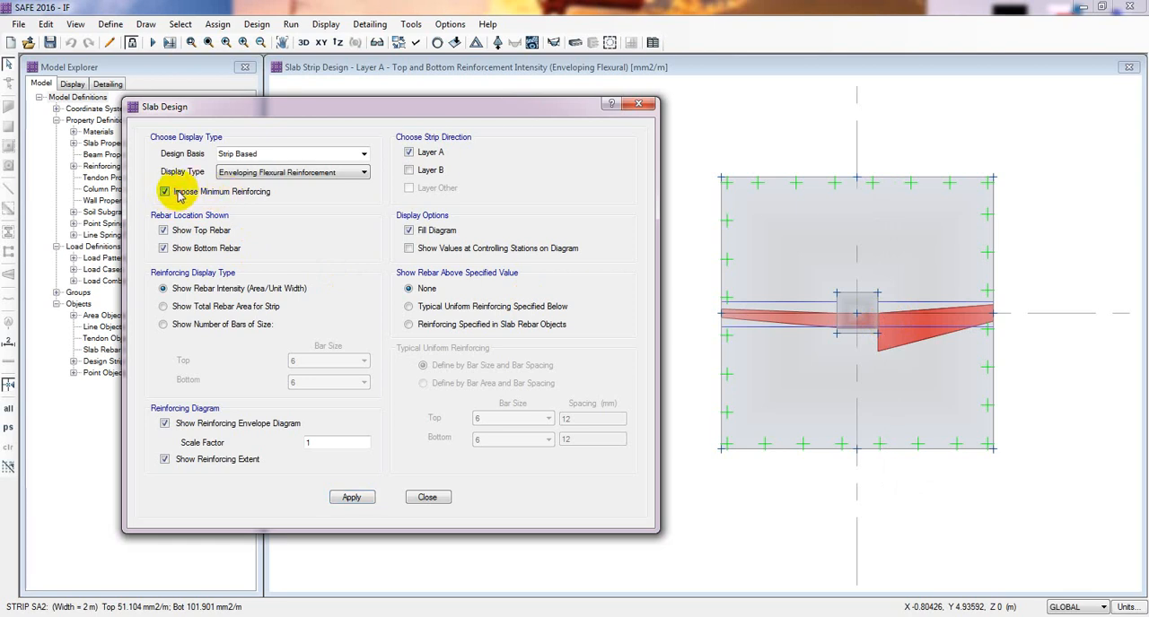
- Display the strip-based enveloping flexural reinforcement with minimum reinforcing imposed for layer A, then for layer B only
left_click(333, 499)
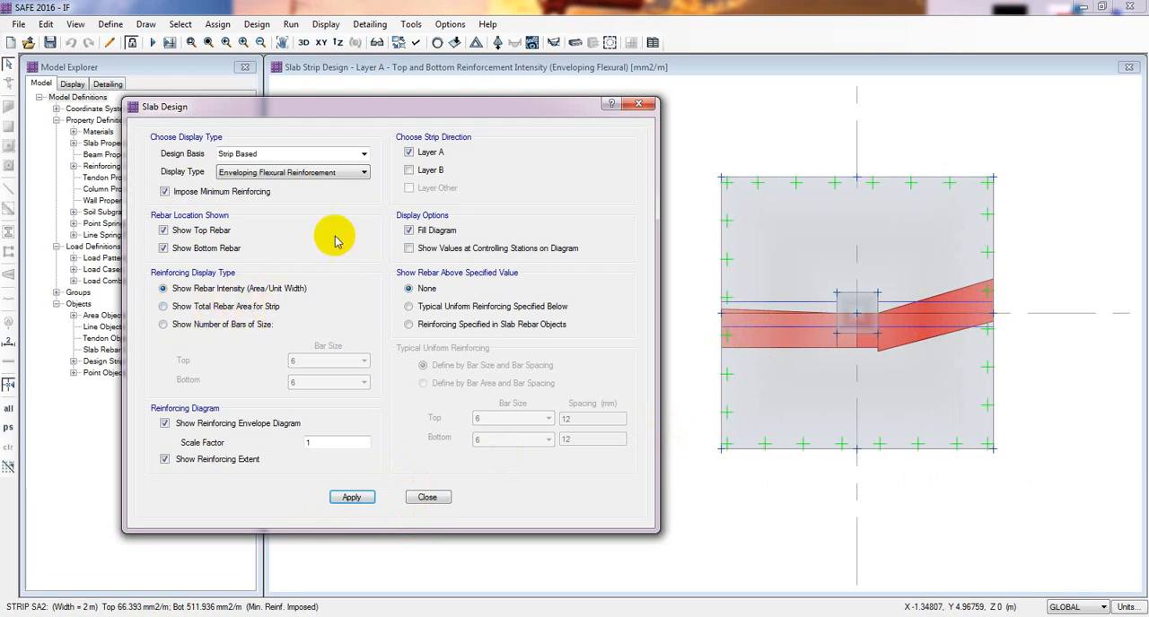
left_click(409, 152)
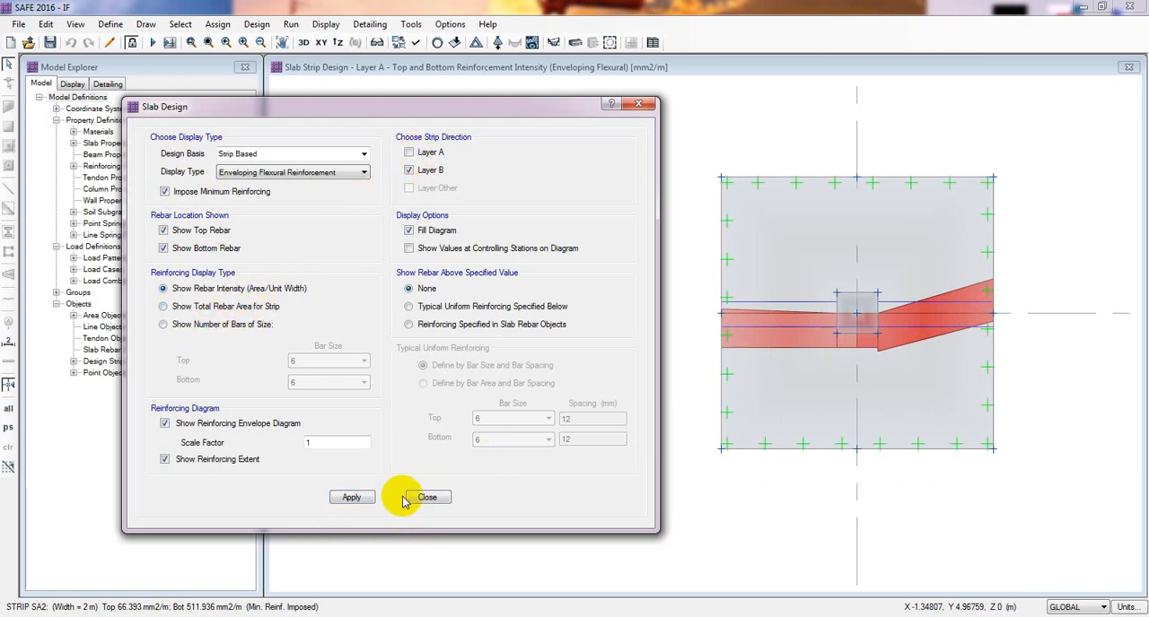
left_click(350, 498)
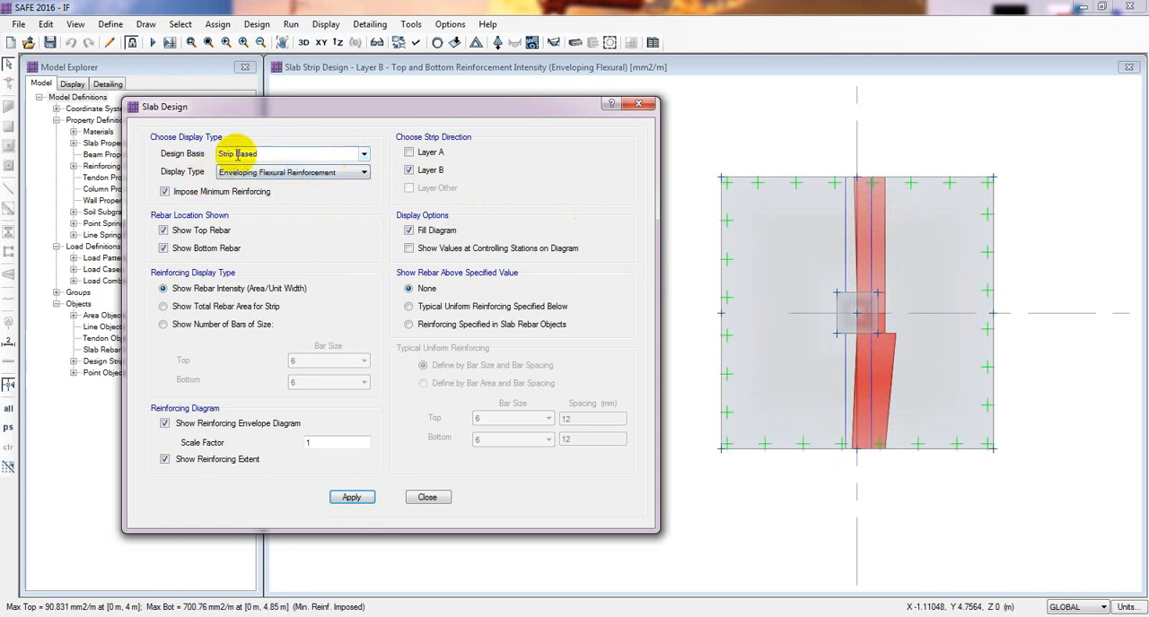
- Display the finite element based reinforcement intensity contours for Direction 1, first top rebar and then bottom rebar
left_click(361, 157)
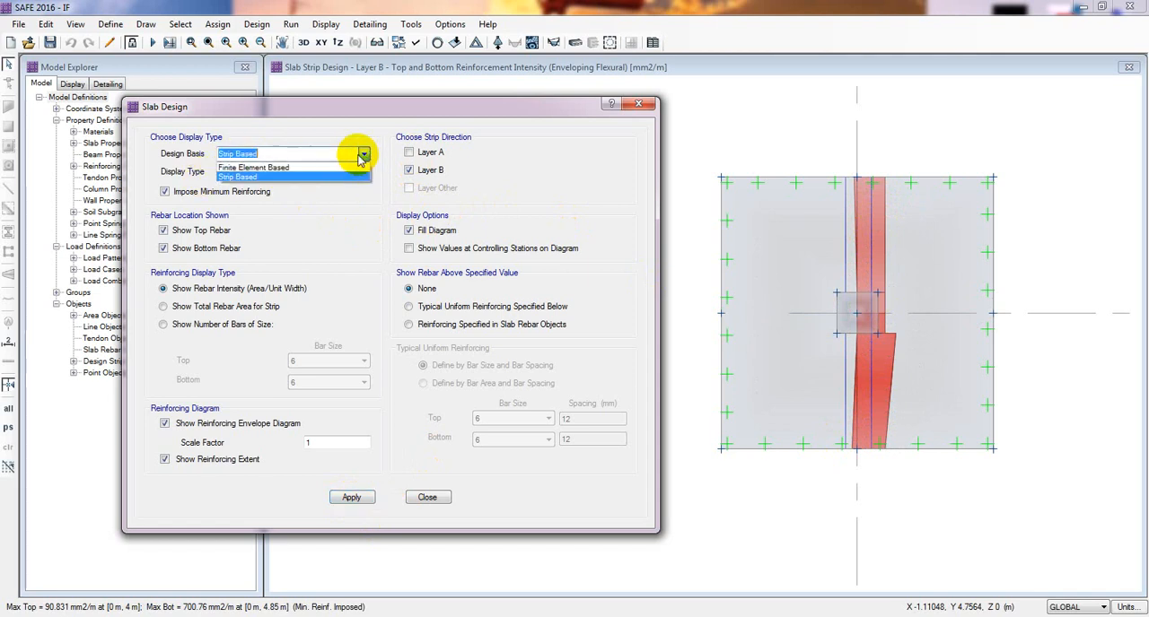
left_click(266, 167)
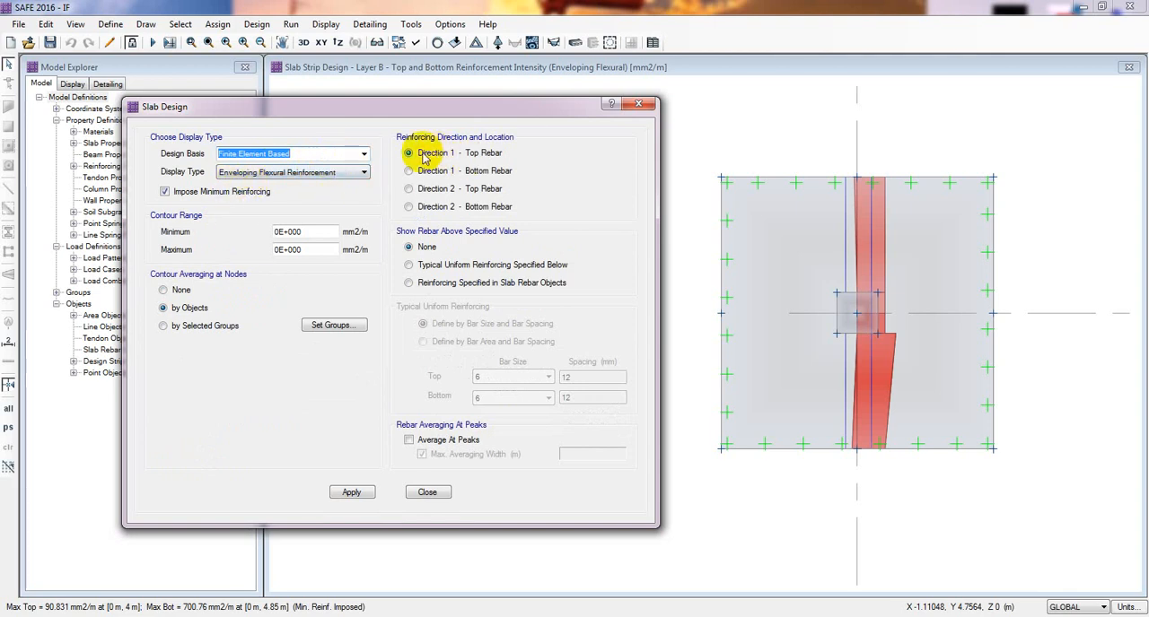
left_click(351, 492)
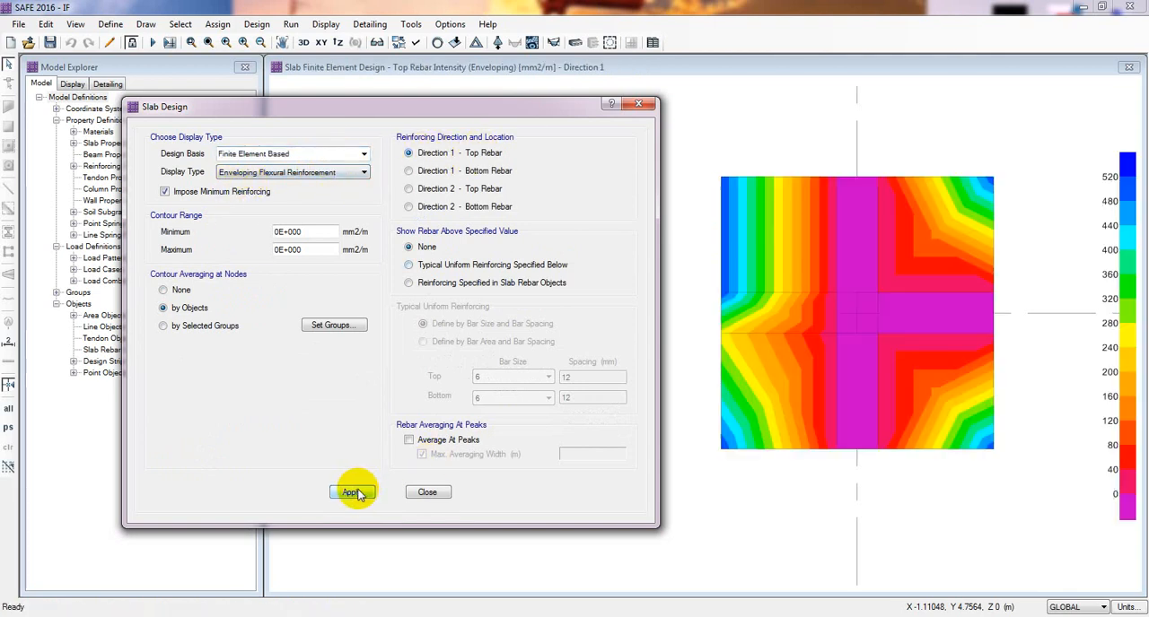
mouse_move(834, 398)
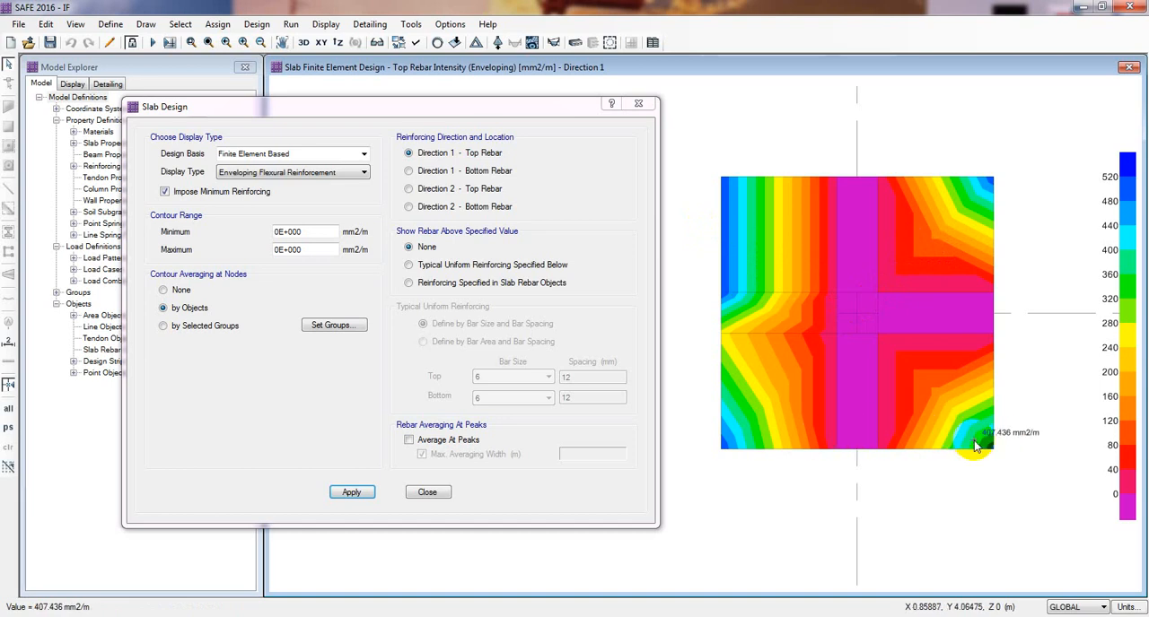
left_click(422, 171)
left_click(351, 491)
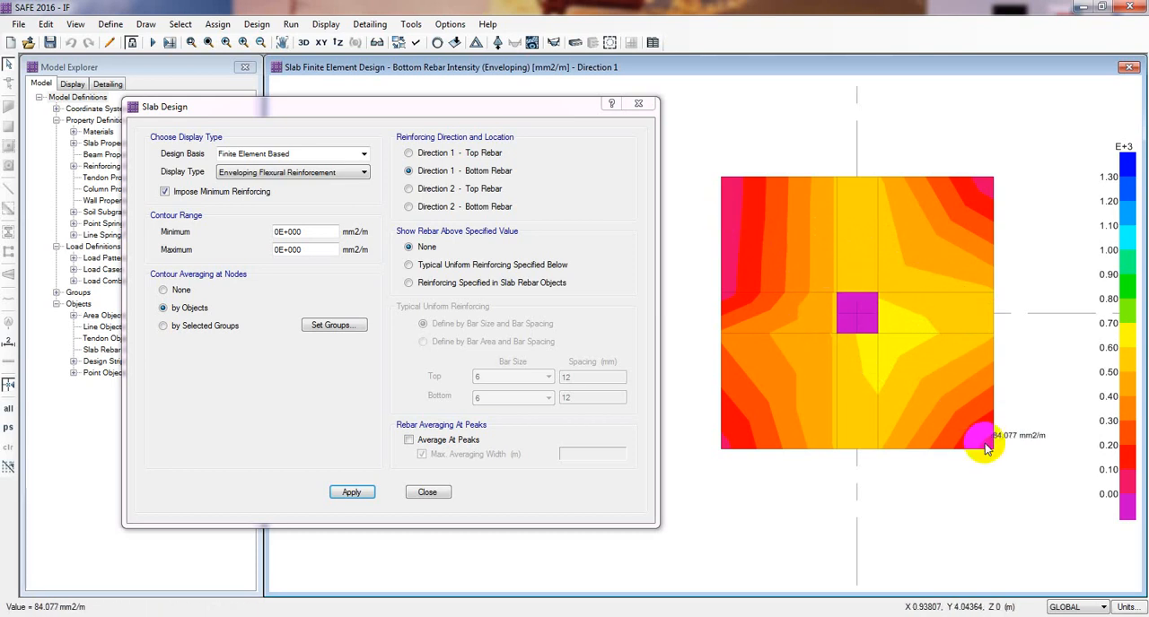
- Display the finite element based reinforcement contours for Direction 2 top rebar, then Direction 2 bottom rebar
left_click(438, 189)
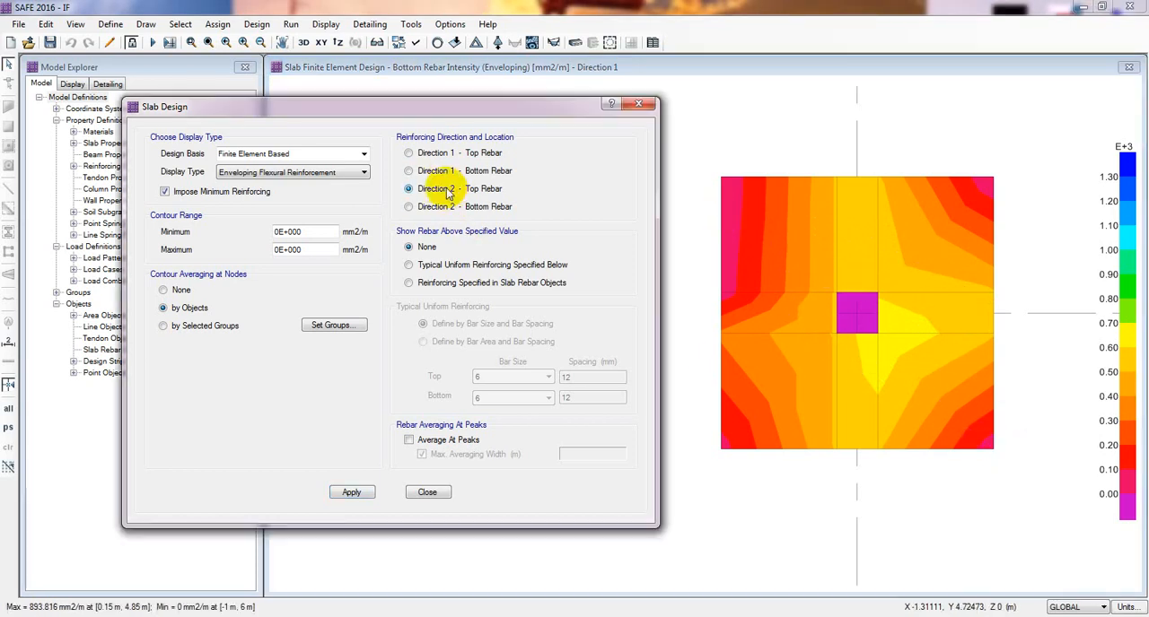
left_click(350, 496)
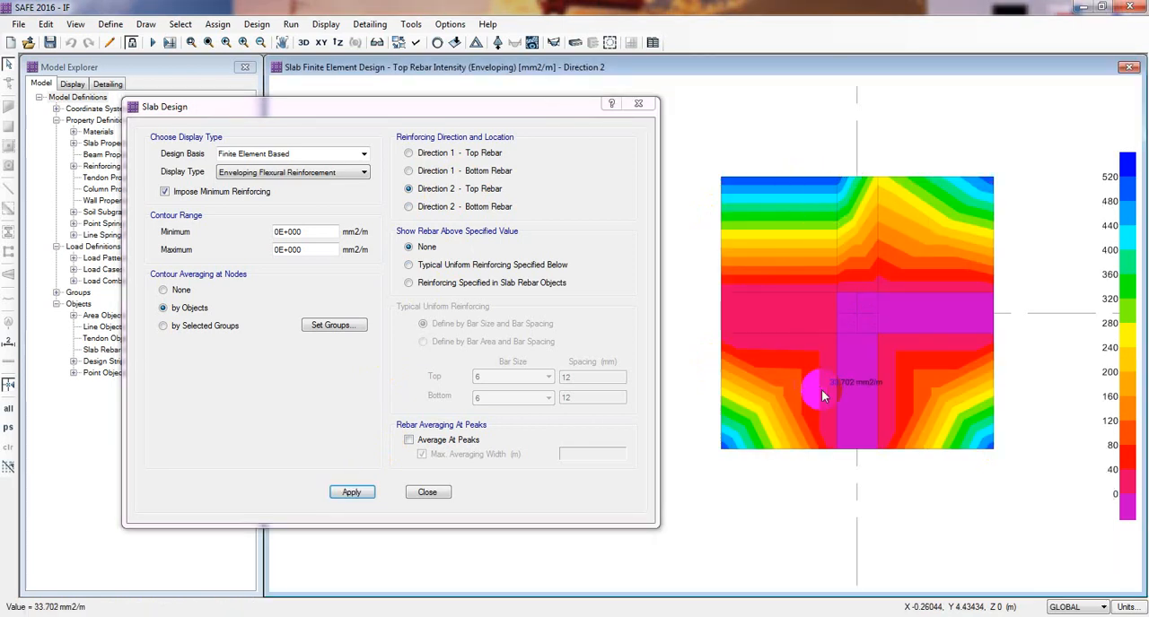
left_click(440, 209)
left_click(349, 492)
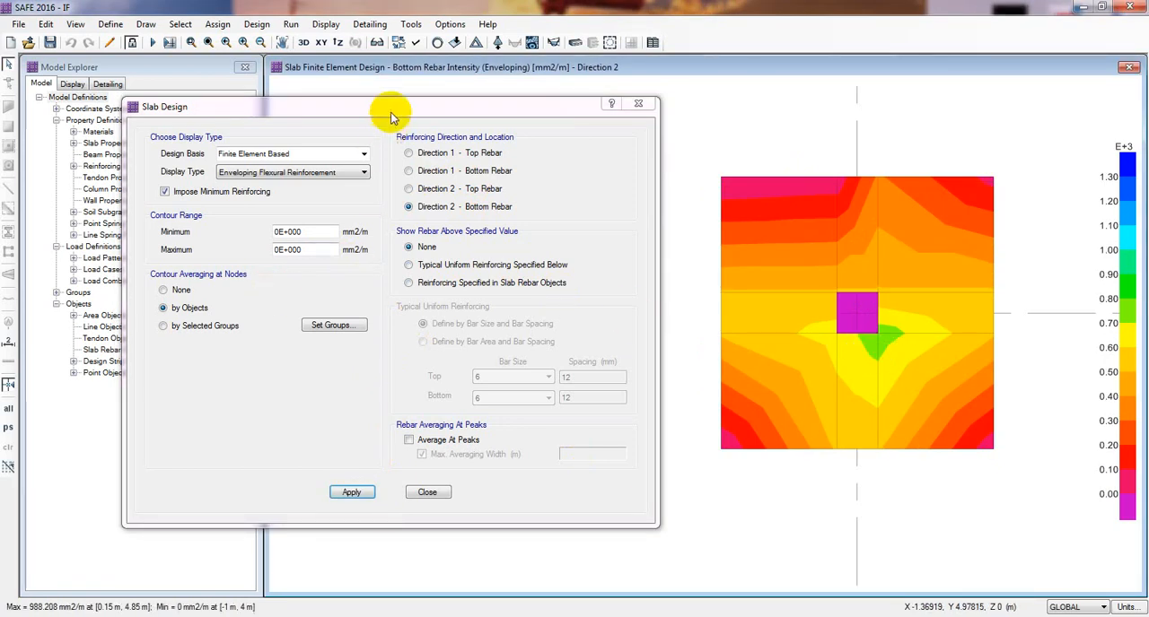
- Return to the strip-based design on layer A and show rebar above typical uniform reinforcing of bar size 12, top and bottom
left_click(364, 154)
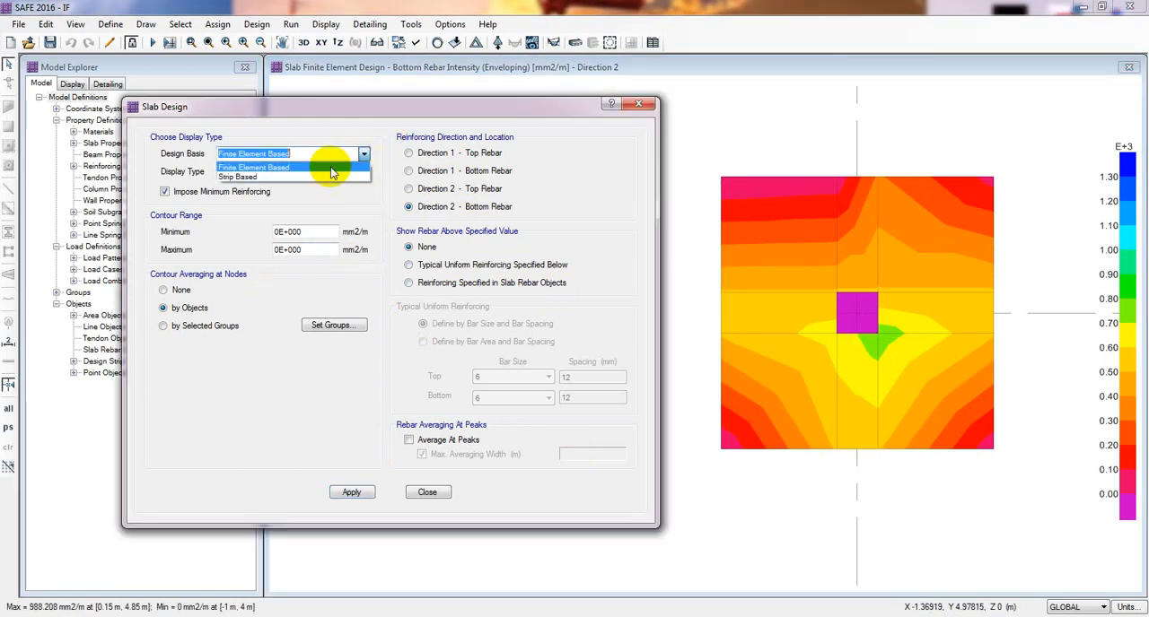
left_click(306, 179)
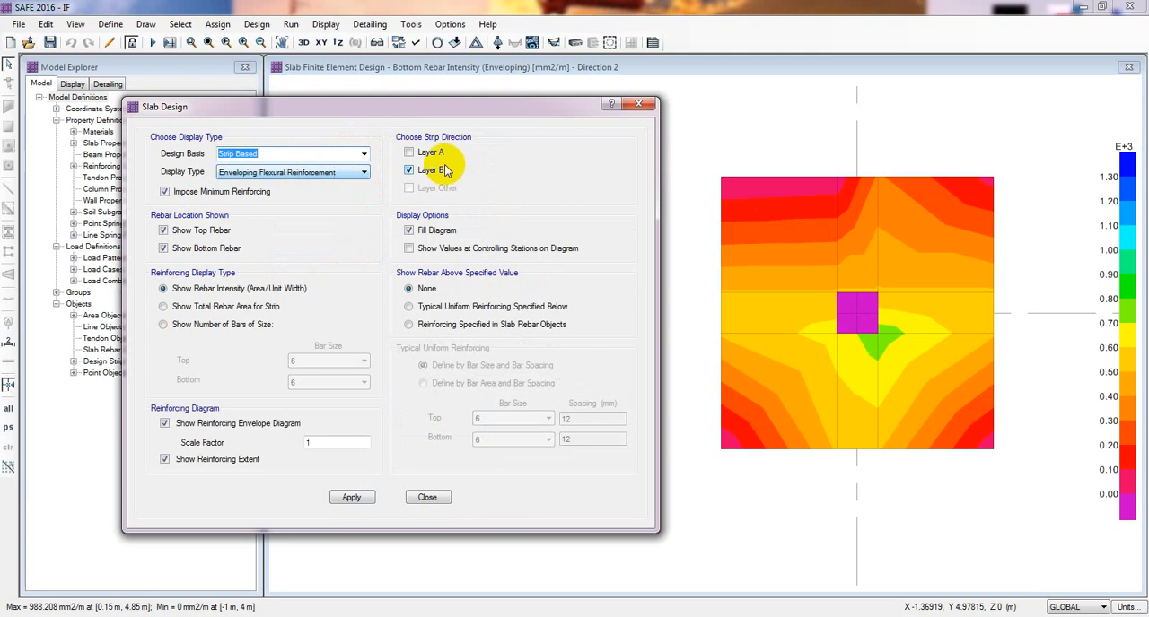
left_click(412, 172)
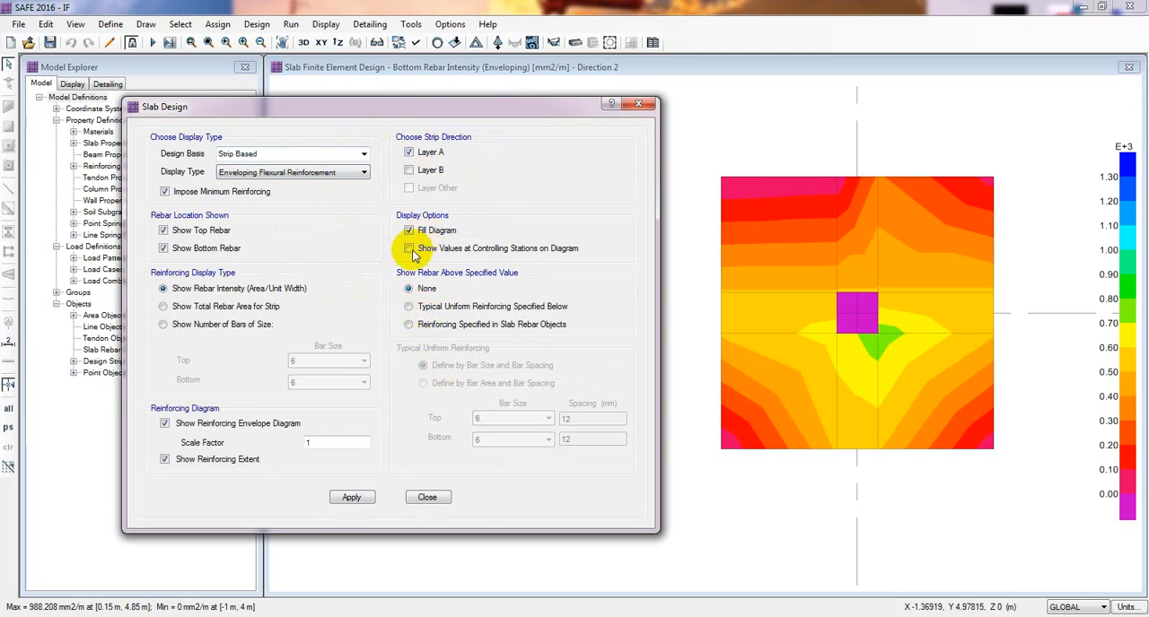
left_click(409, 307)
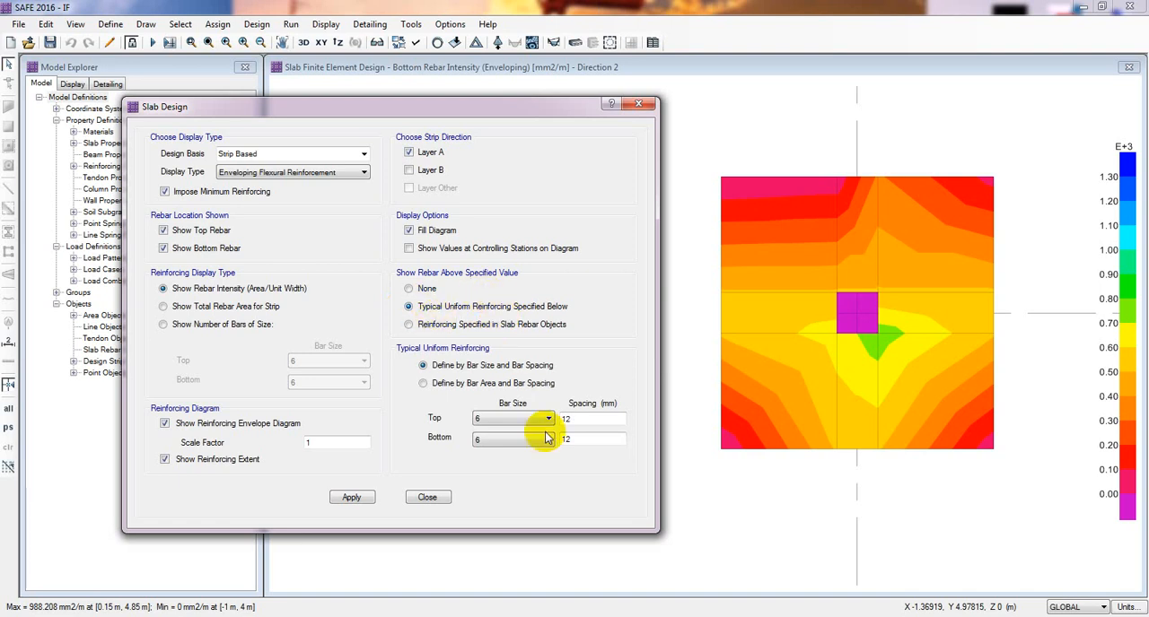
left_click(508, 420)
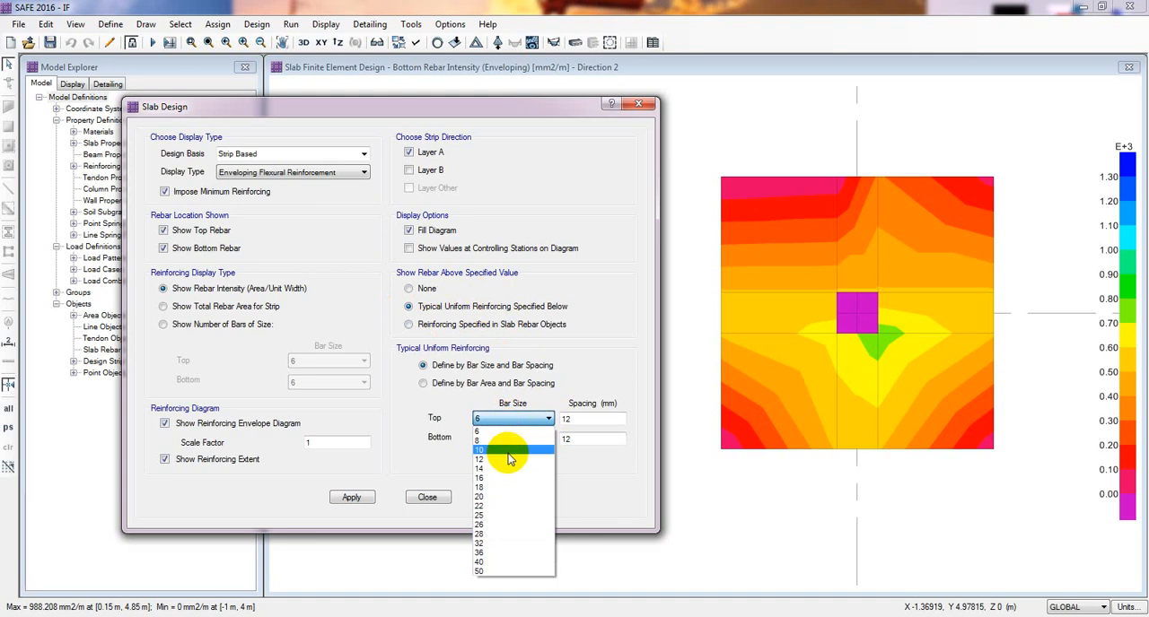
left_click(509, 460)
left_click(511, 440)
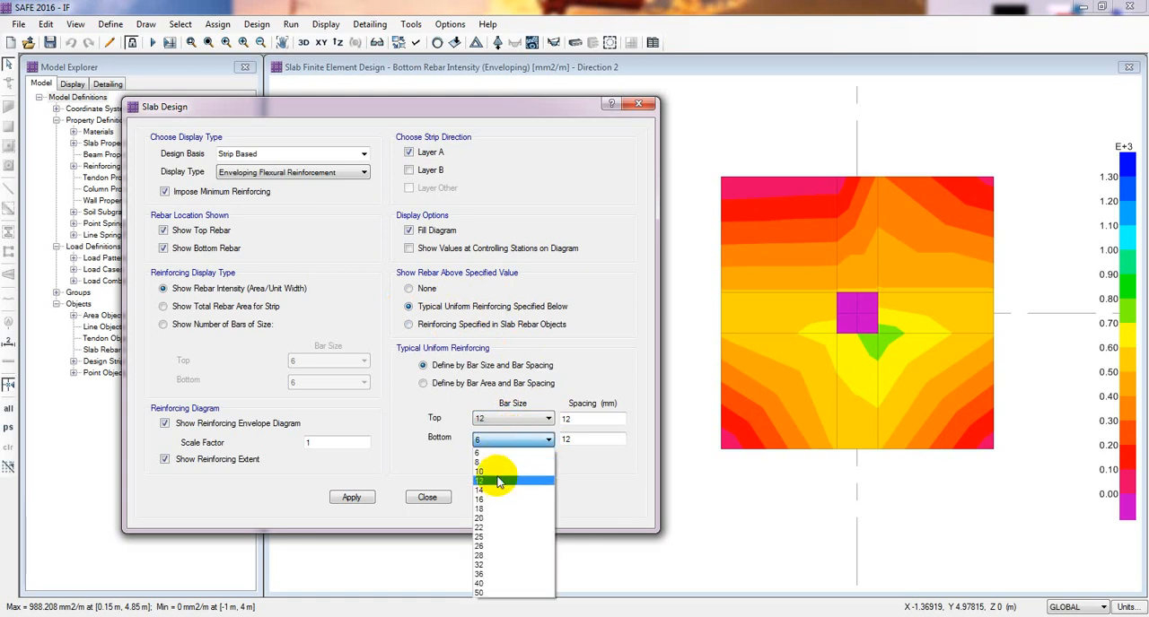
left_click(498, 482)
- Set the top and bottom bar spacing to 10 mm and display the additional layer A reinforcement around the column
double_click(579, 419)
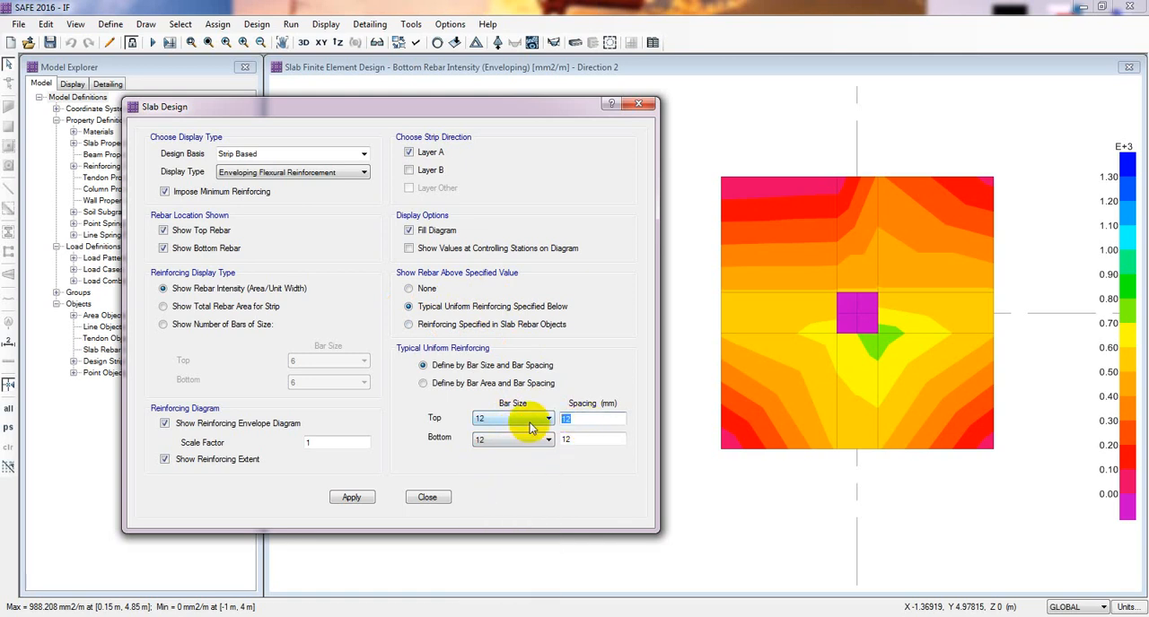
type("10")
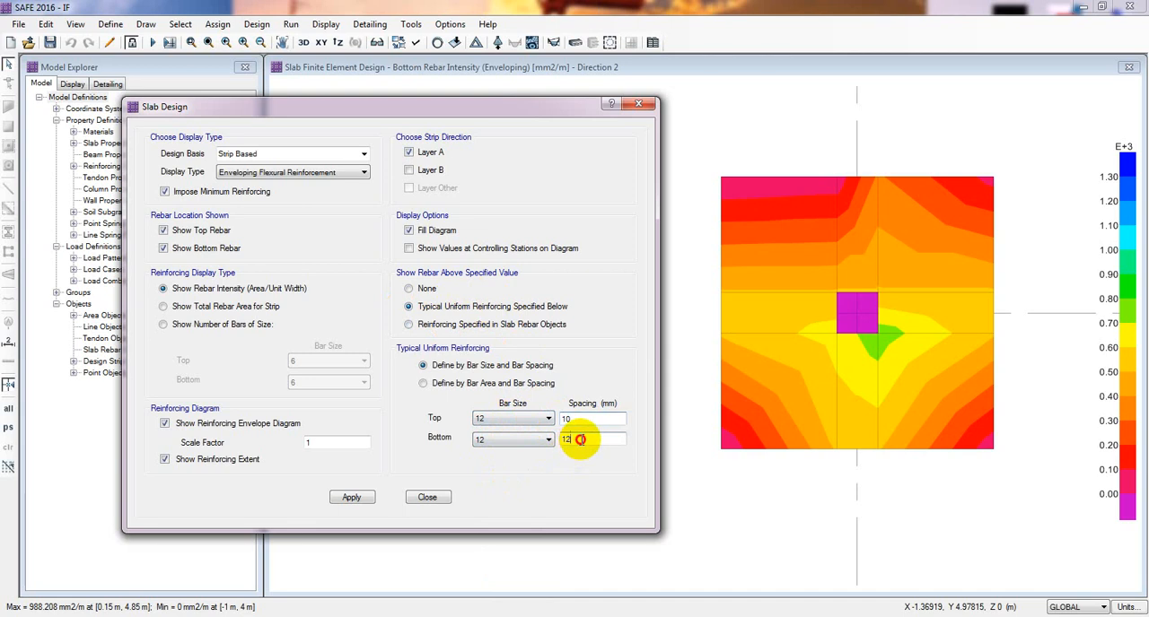
double_click(579, 440)
type("10")
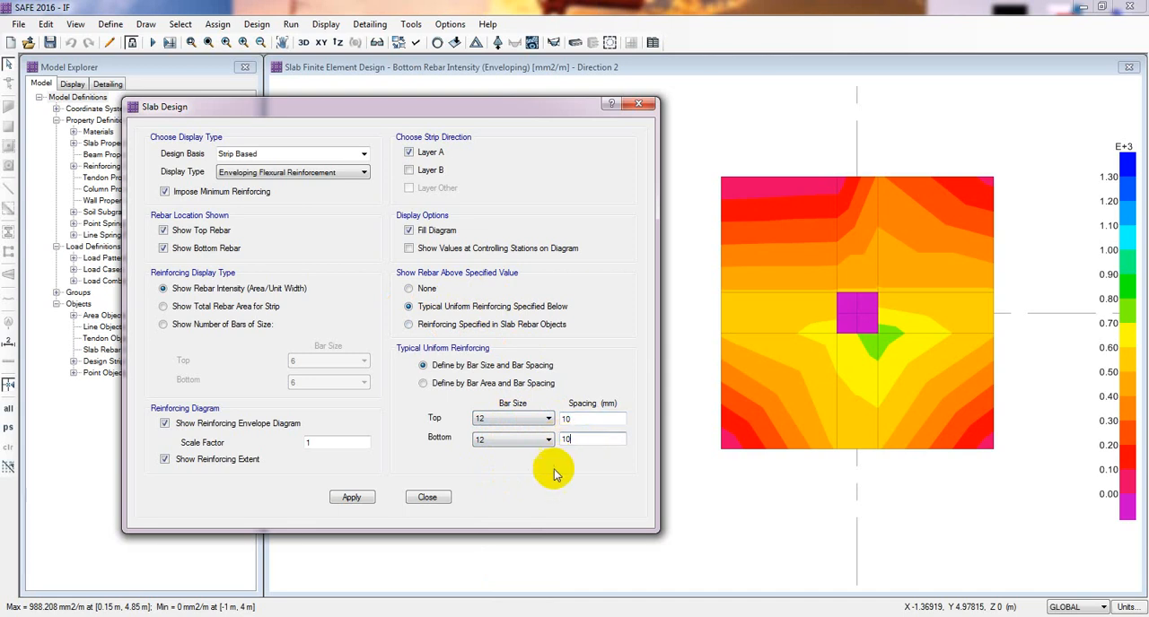
left_click(359, 499)
mouse_move(843, 314)
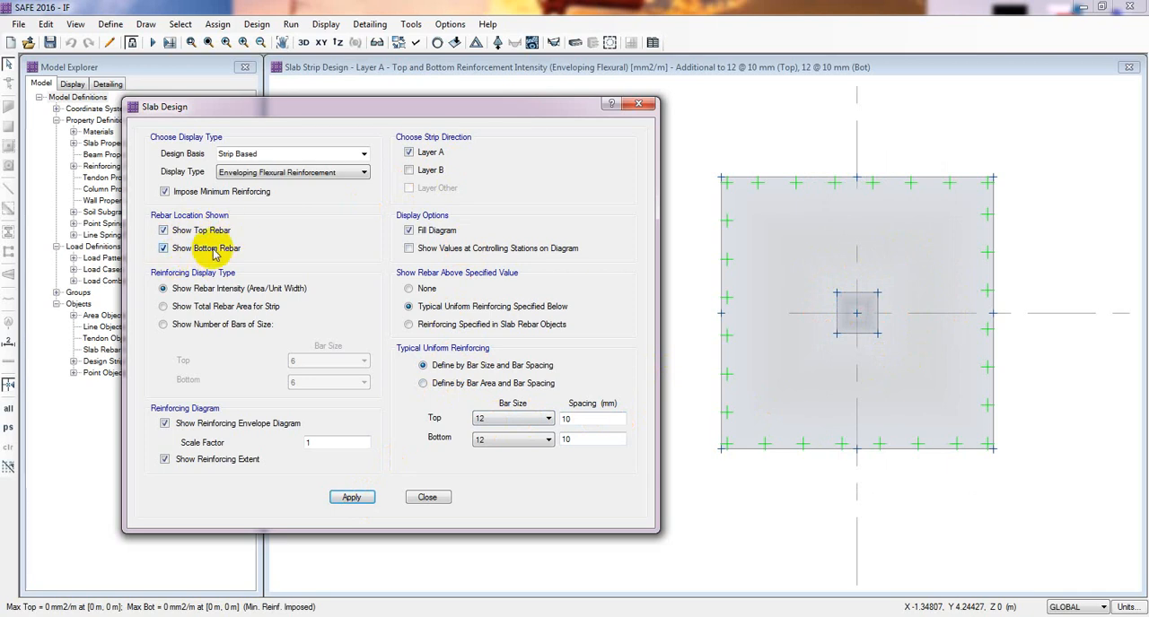
- Inspect the layer A strip diagram and display the additional reinforcement for layers A and B together
left_click_drag(583, 419, 562, 417)
left_click(592, 417)
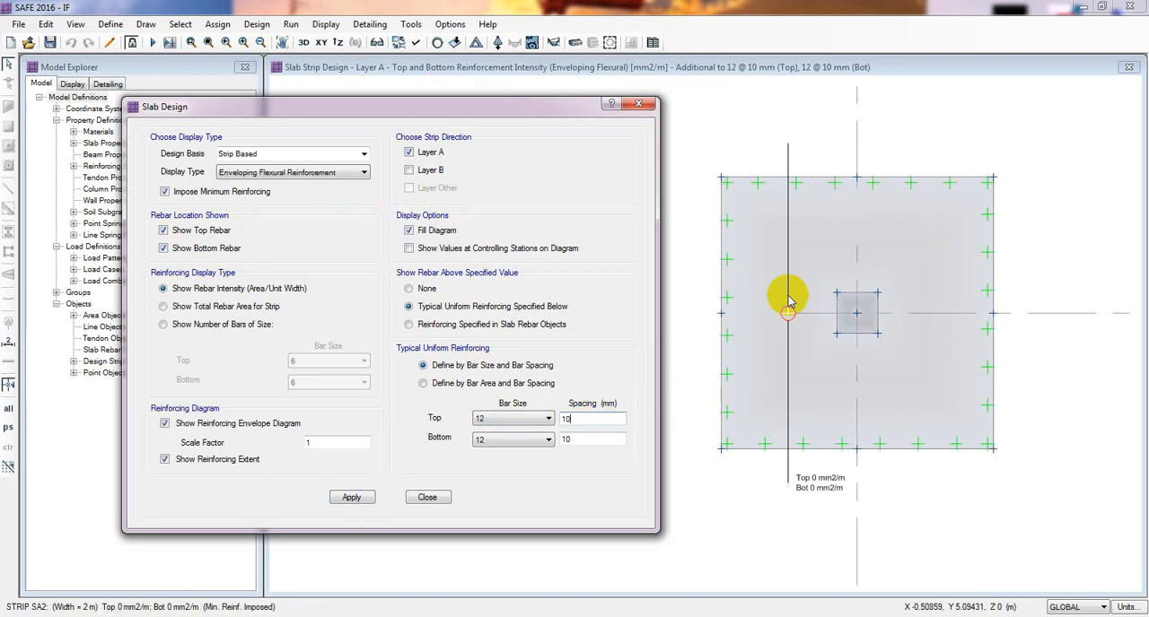
left_click_drag(583, 419, 554, 419)
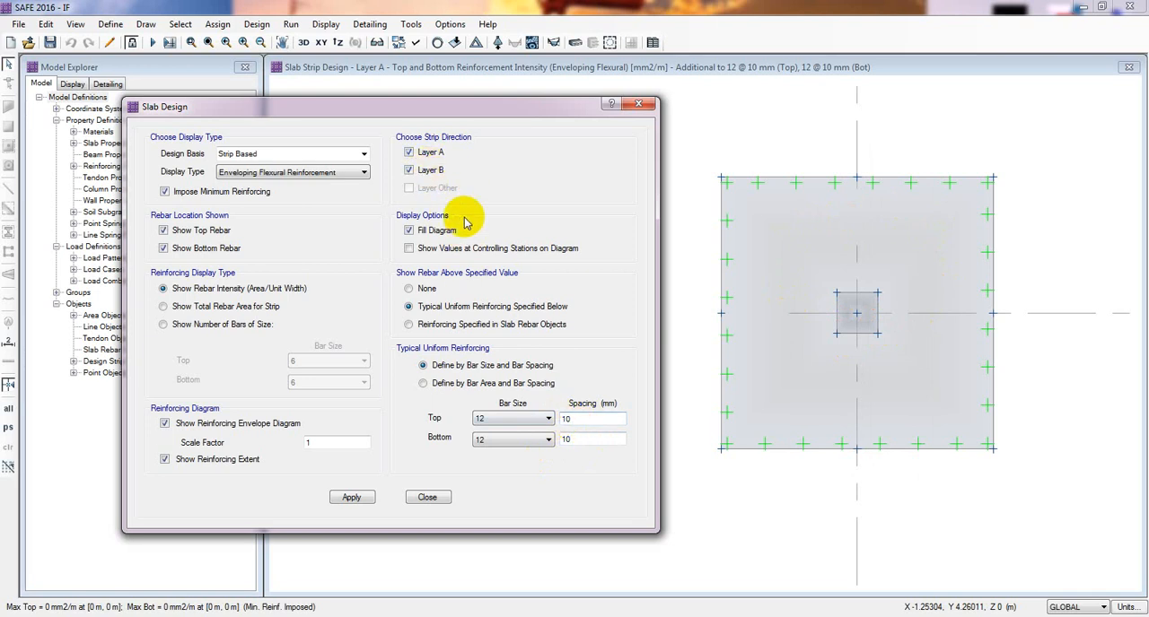
left_click(350, 501)
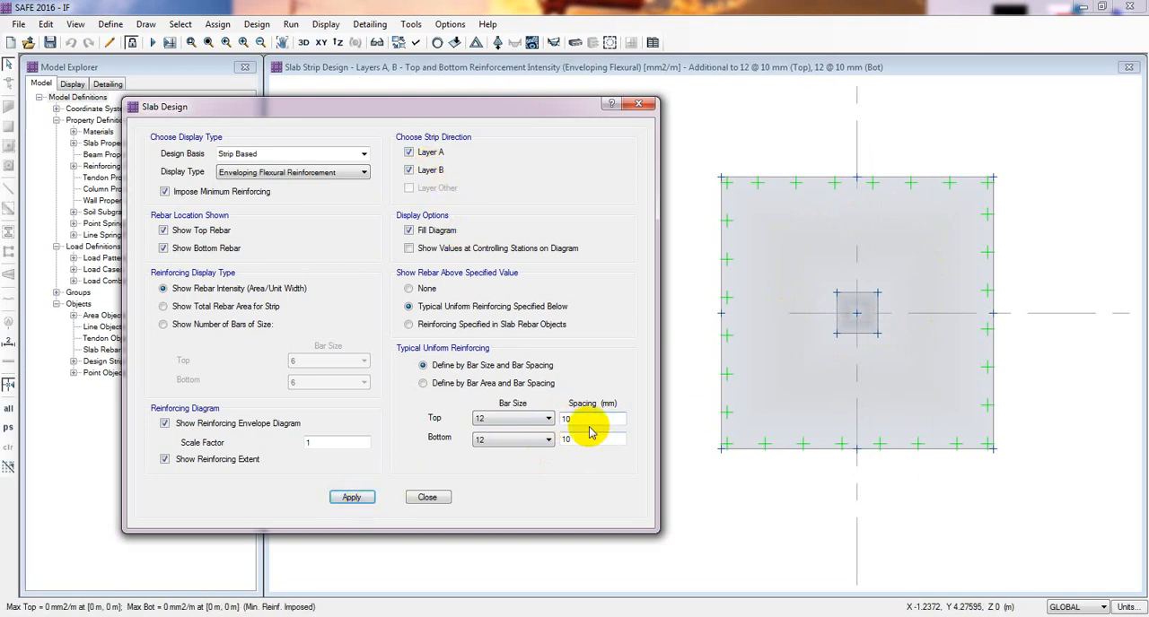
- Set the typical top and bottom bar spacing to 12 mm and update the reinforcement display
left_click_drag(572, 419, 560, 421)
type("1")
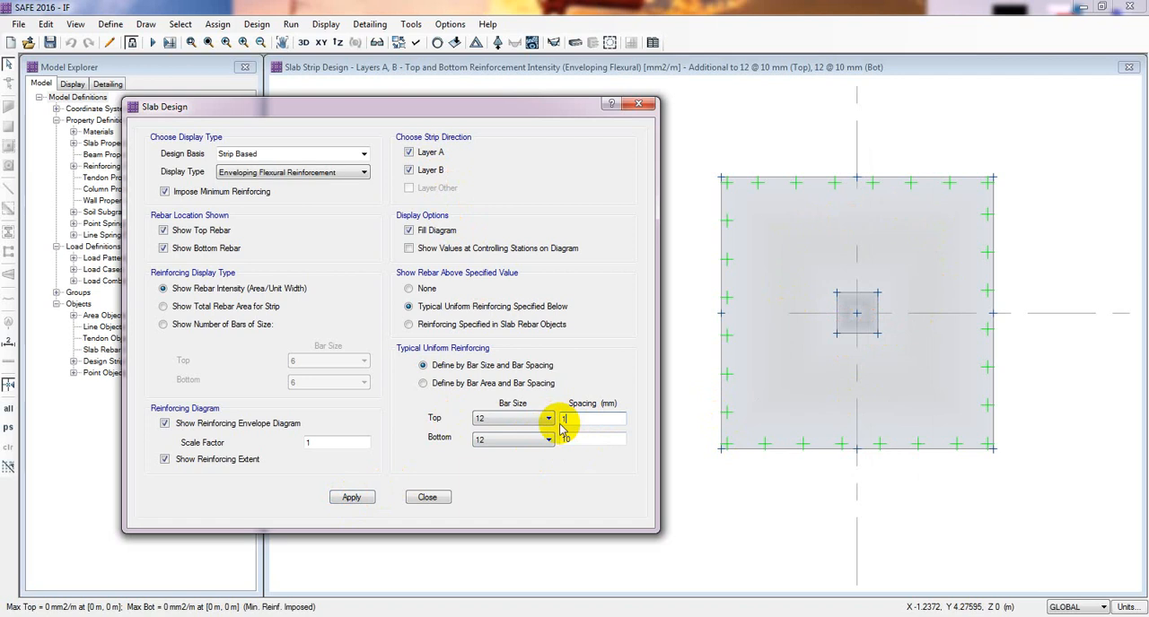
type("212")
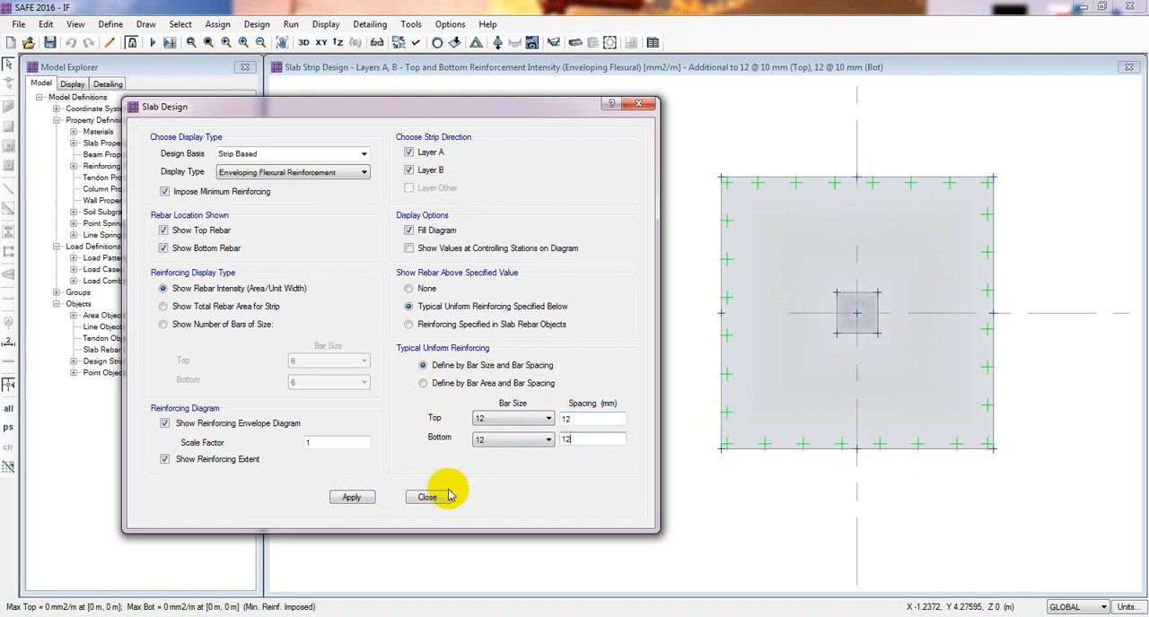
left_click(355, 499)
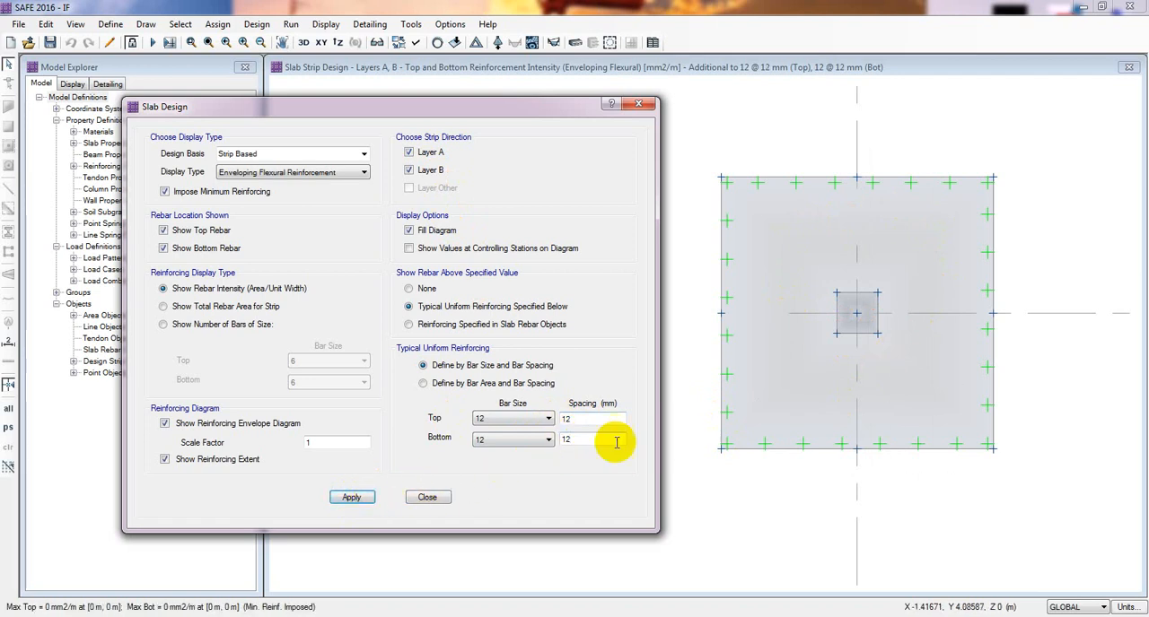
- Set the typical top and bottom bar spacing to 15 mm and update the reinforcement display
left_click(543, 418)
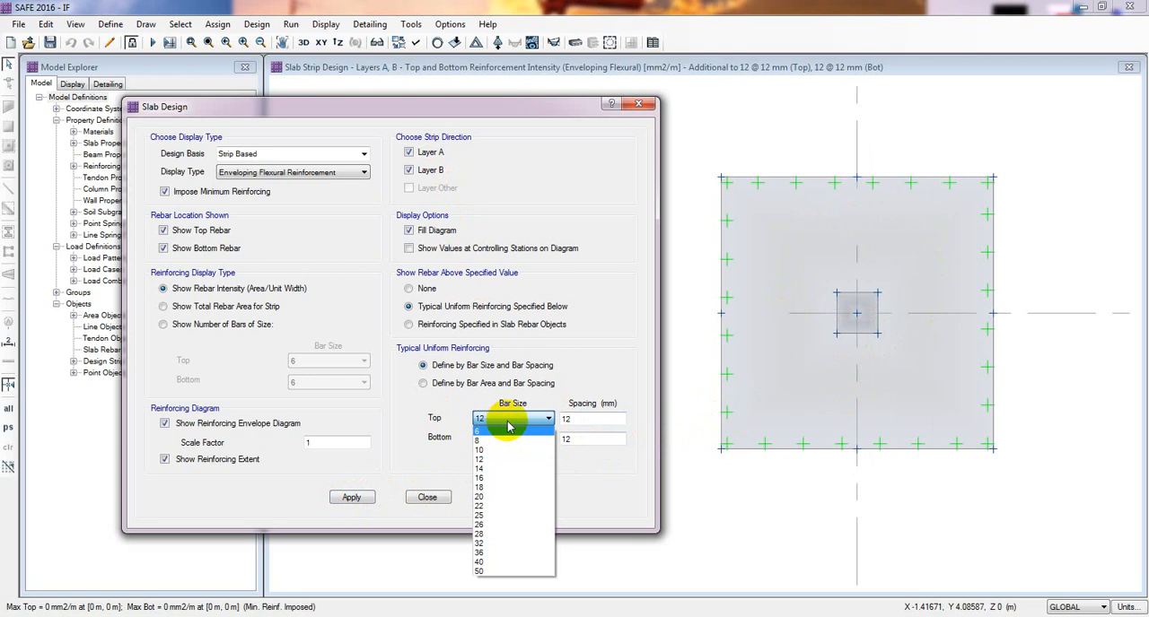
left_click(575, 419)
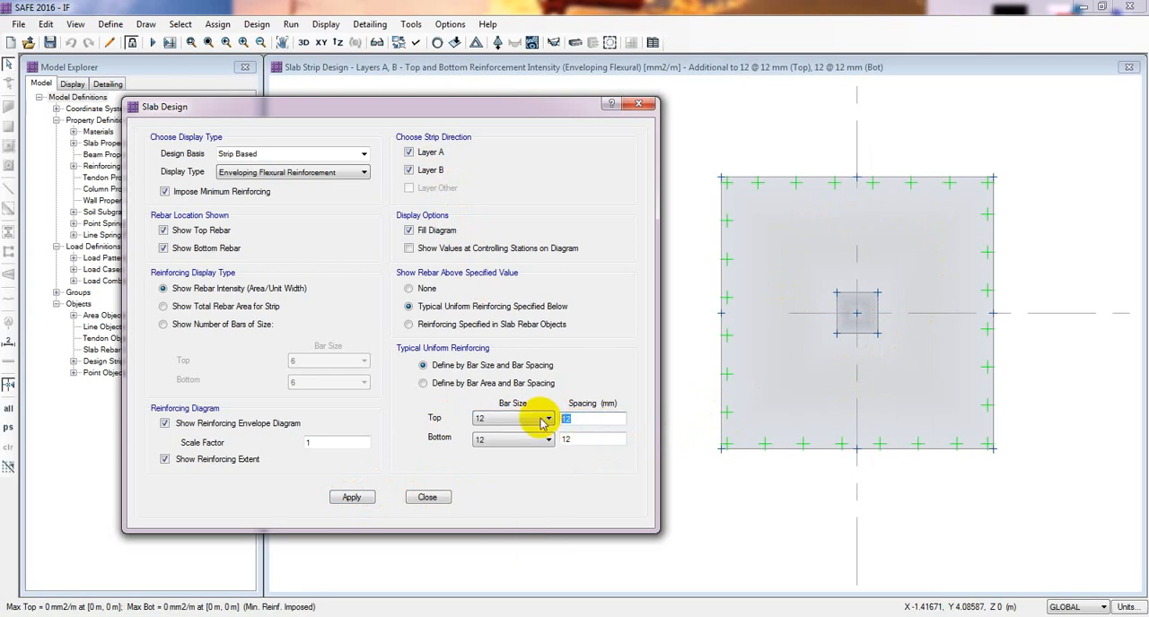
type("15")
left_click(589, 440)
type("1")
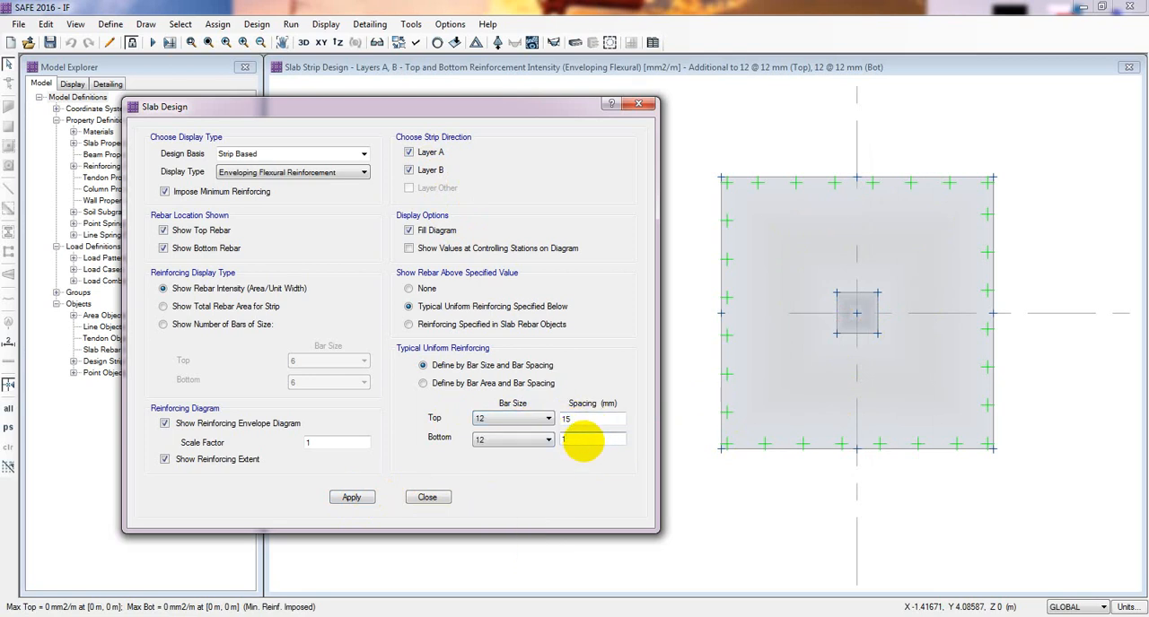
type("5")
left_click(340, 498)
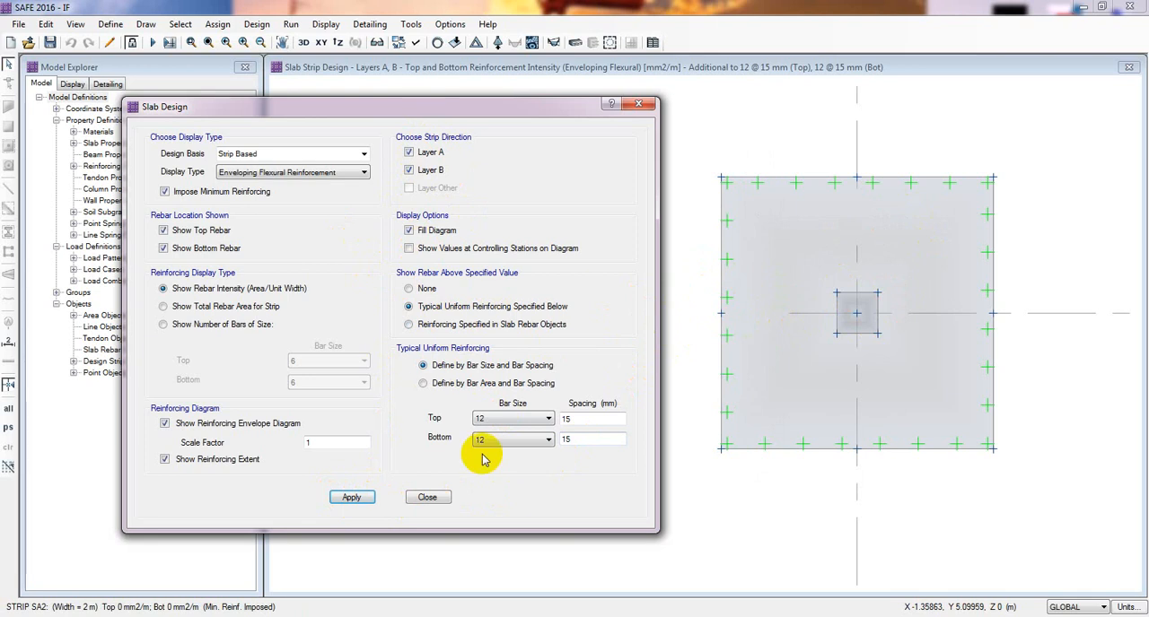
- Set the typical top and bottom bar spacing to 20 mm and update the reinforcement display
double_click(584, 429)
type("20")
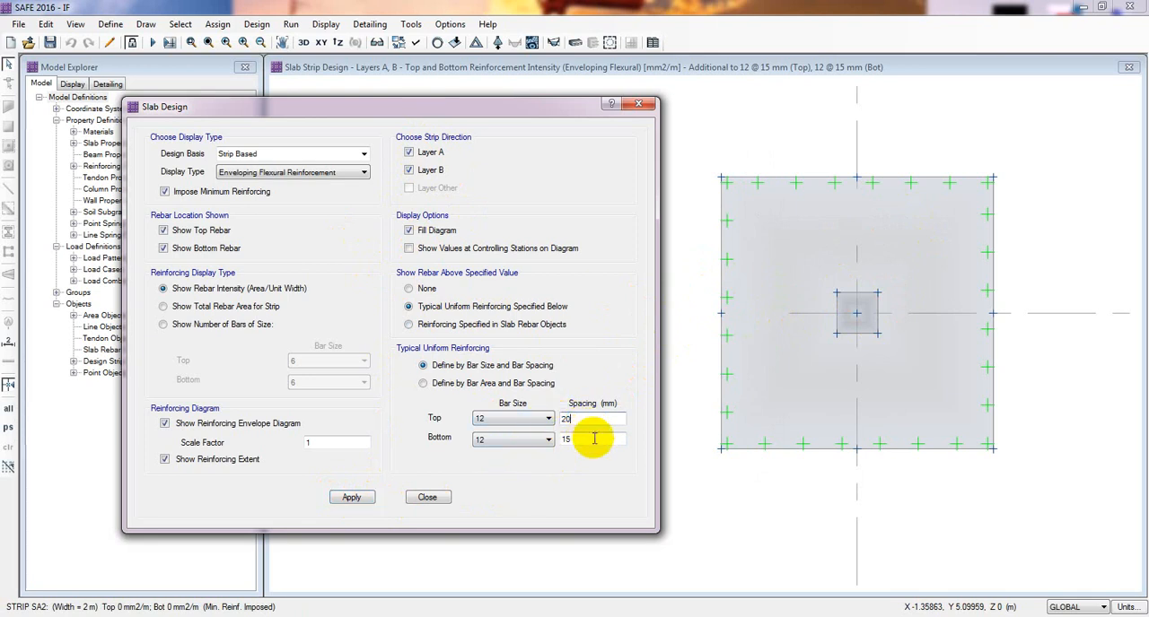
left_click_drag(595, 440, 533, 440)
type("20")
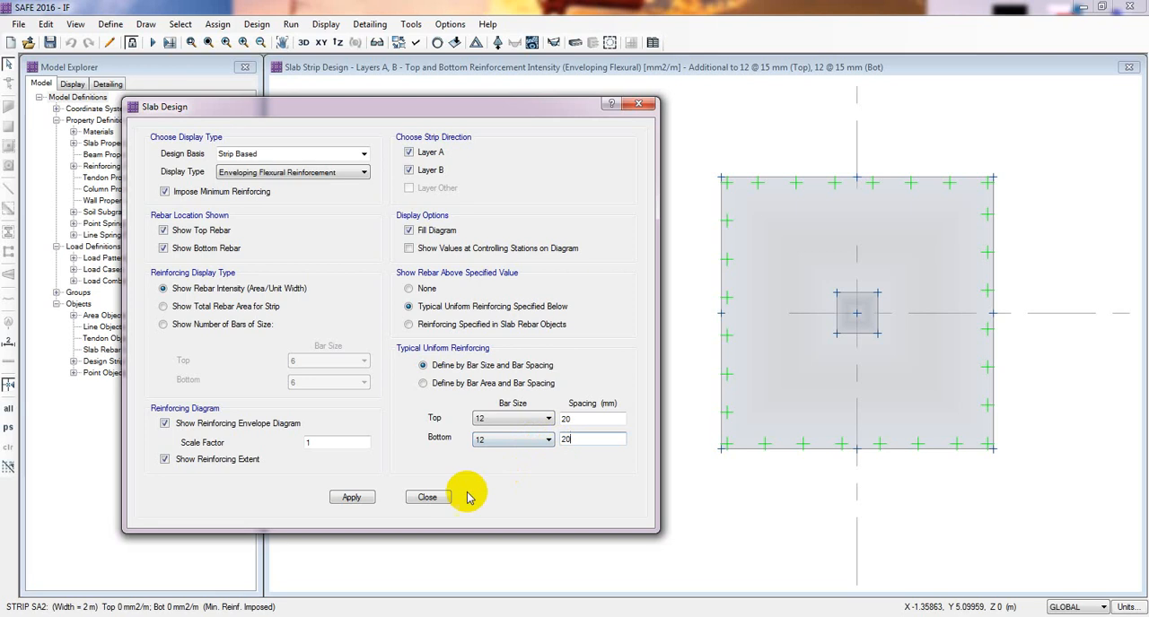
left_click(353, 500)
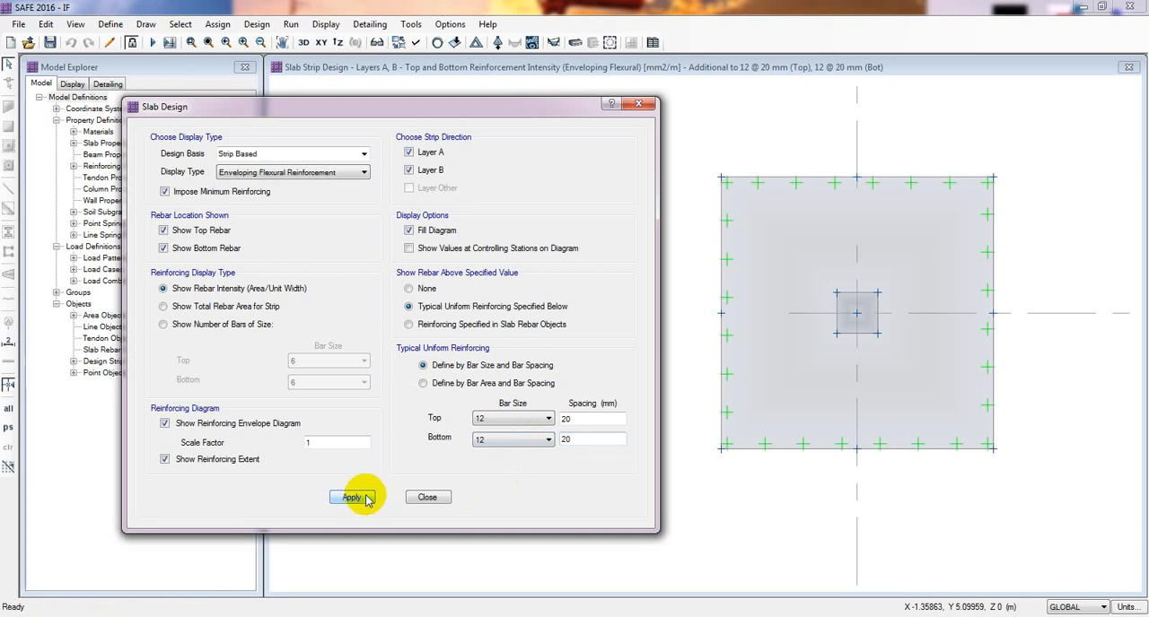
- Set the typical top and bottom bar spacing to 25 mm and update the reinforcement display
left_click_drag(598, 419, 545, 440)
type("2525")
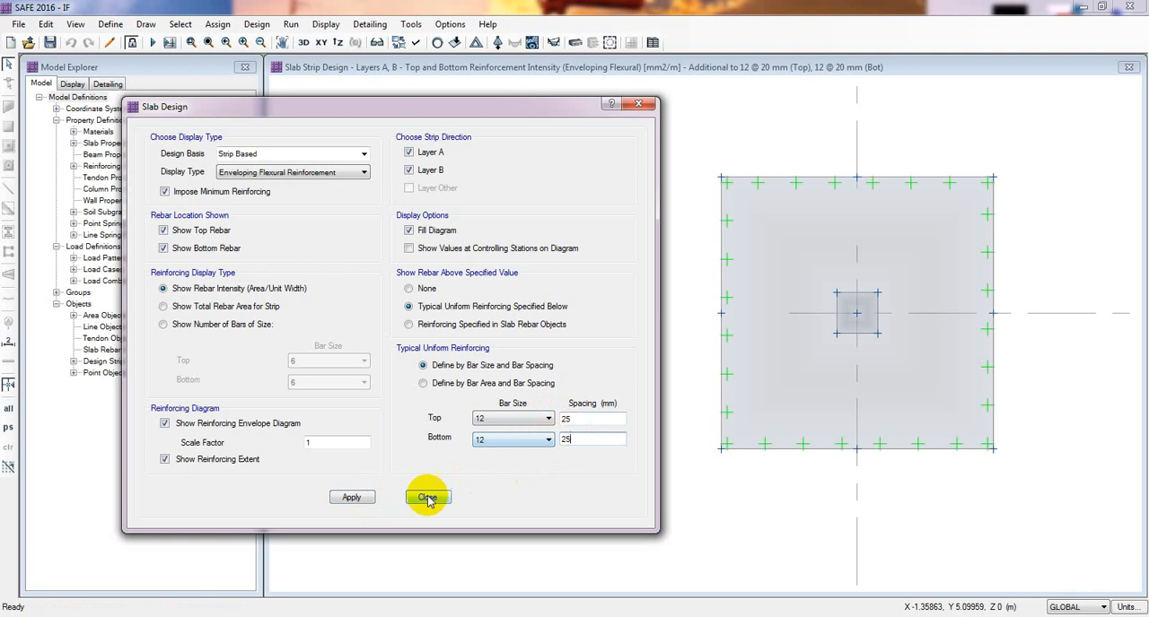
left_click(354, 498)
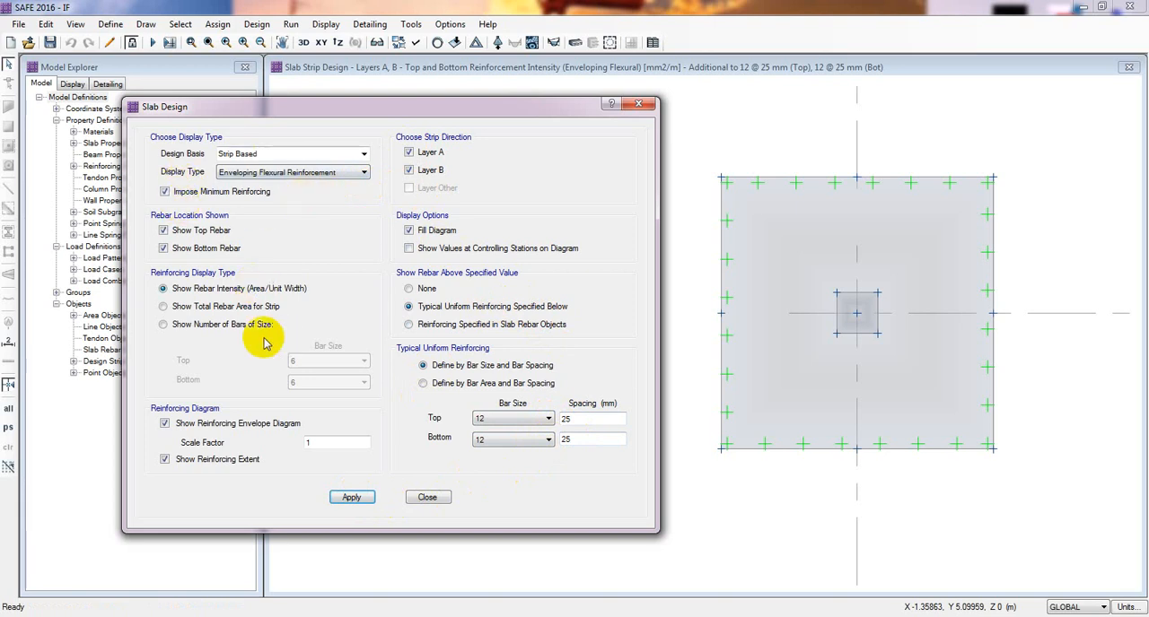
- Set the typical top and bottom bar size to 8 and update the reinforcement display
left_click(543, 419)
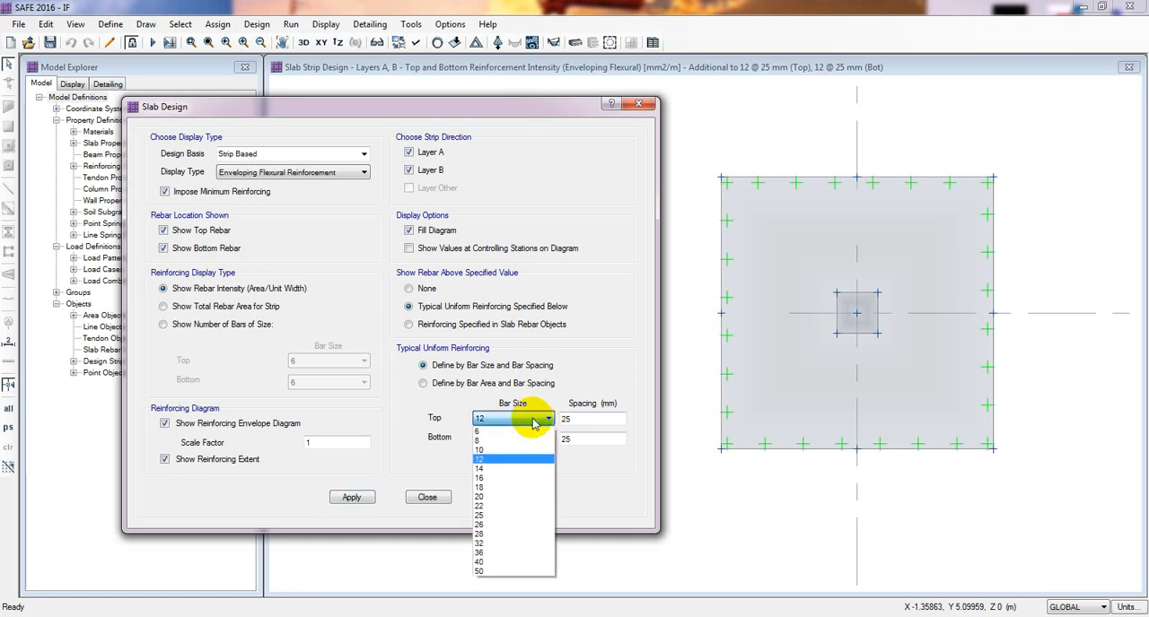
left_click(490, 440)
left_click(490, 439)
left_click(517, 459)
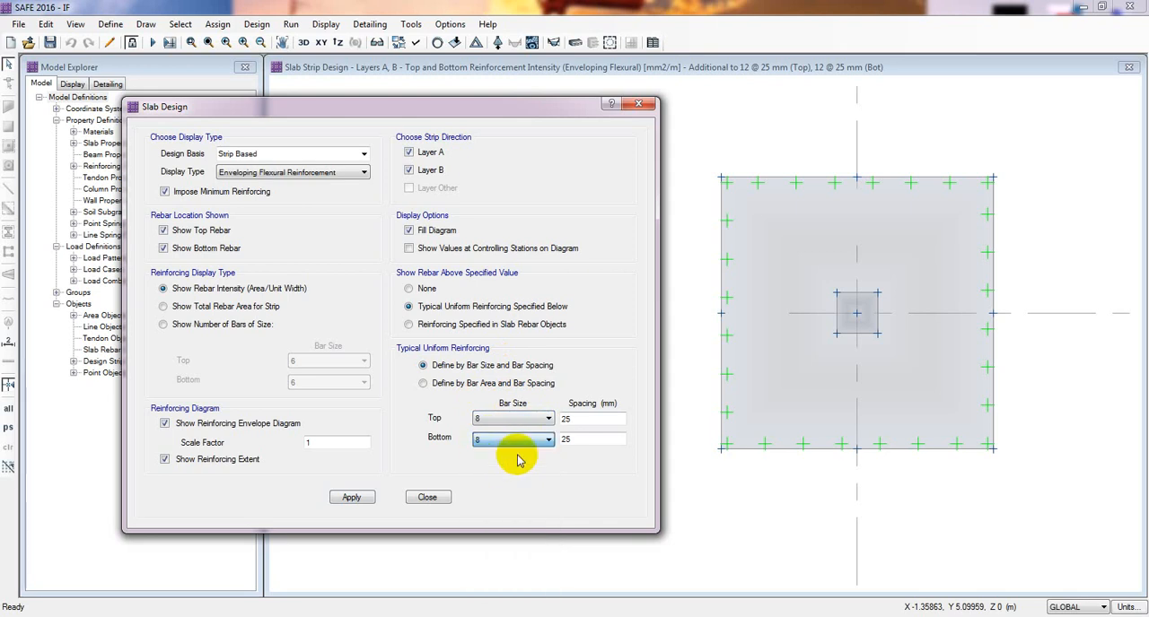
left_click(343, 499)
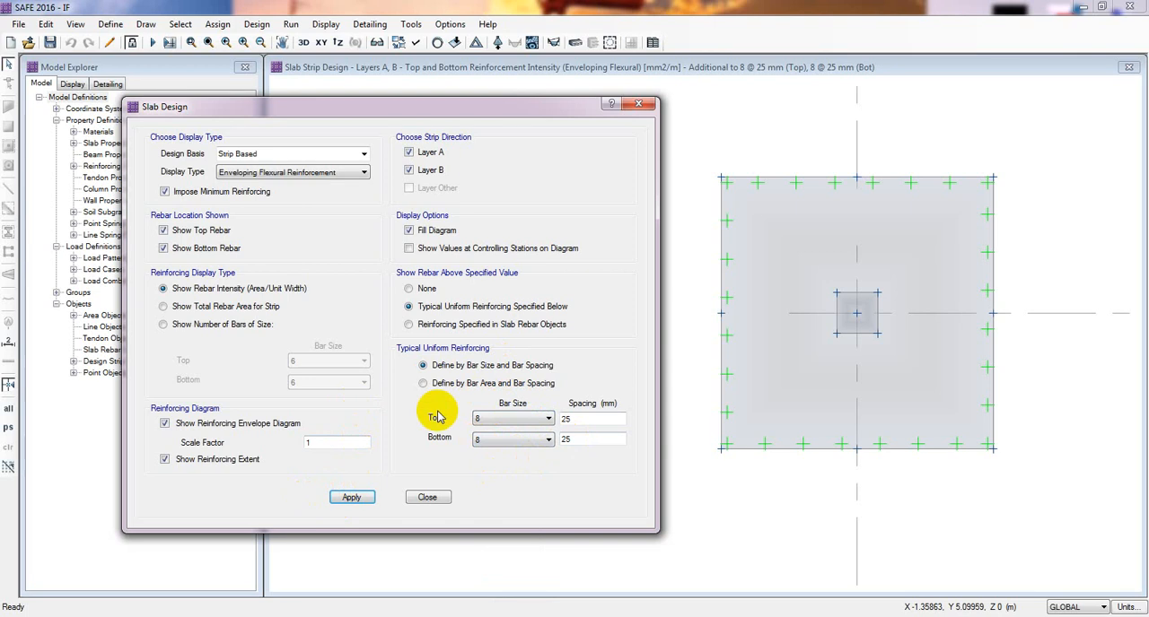
- Set the bar size to 10 for both the top and bottom typical uniform reinforcing
left_click(521, 422)
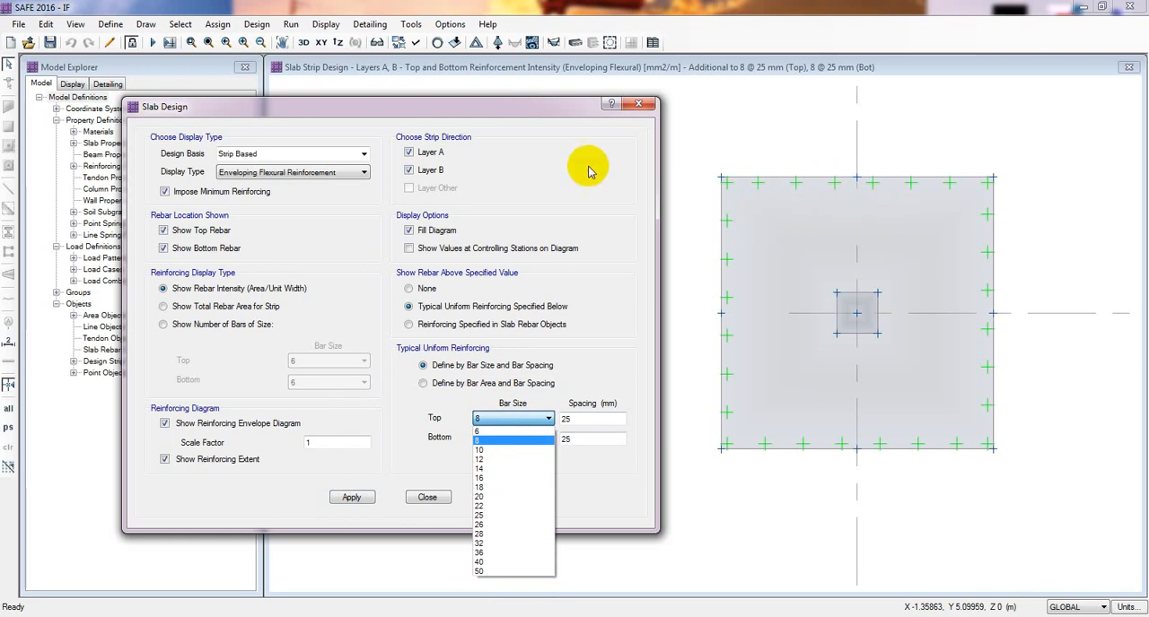
left_click(455, 447)
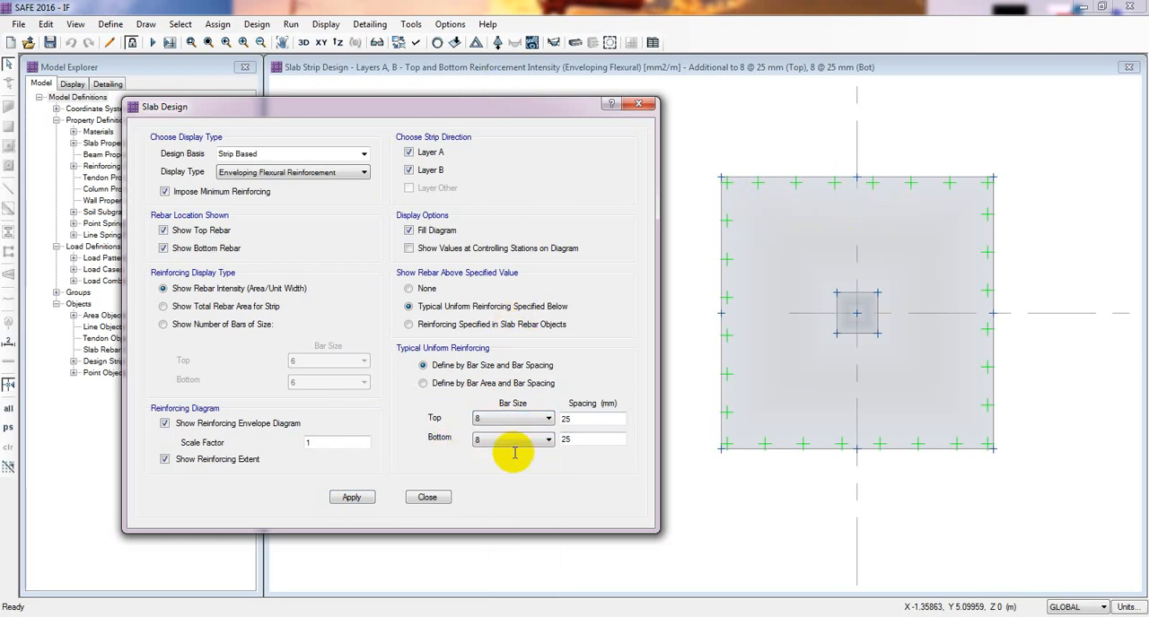
left_click(523, 420)
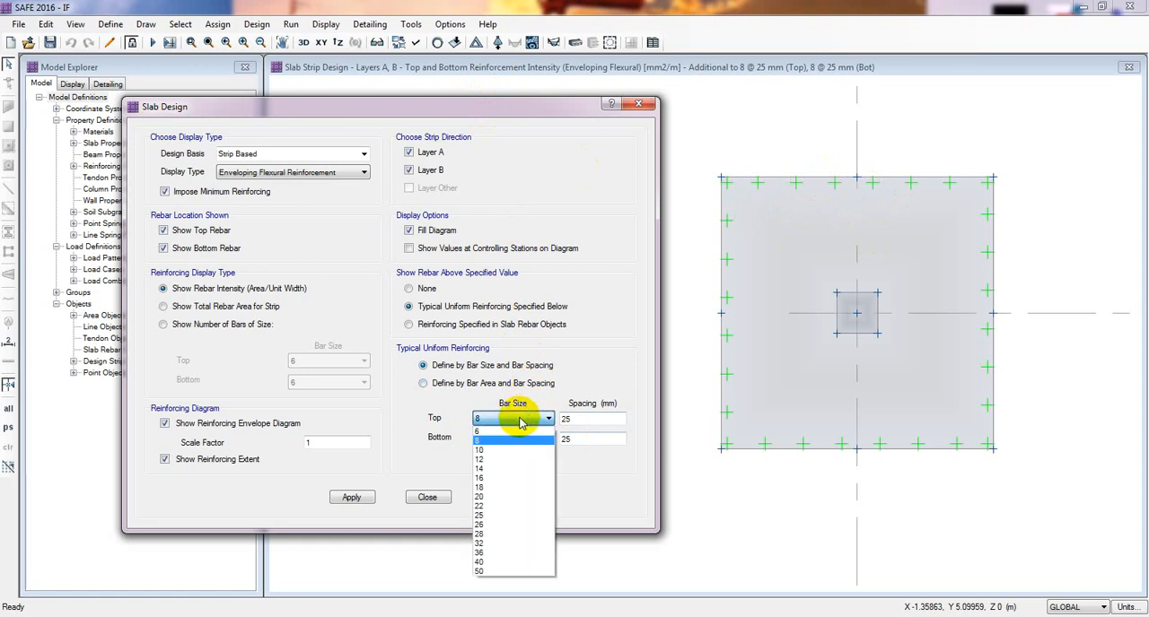
left_click(482, 450)
left_click(489, 440)
left_click(490, 470)
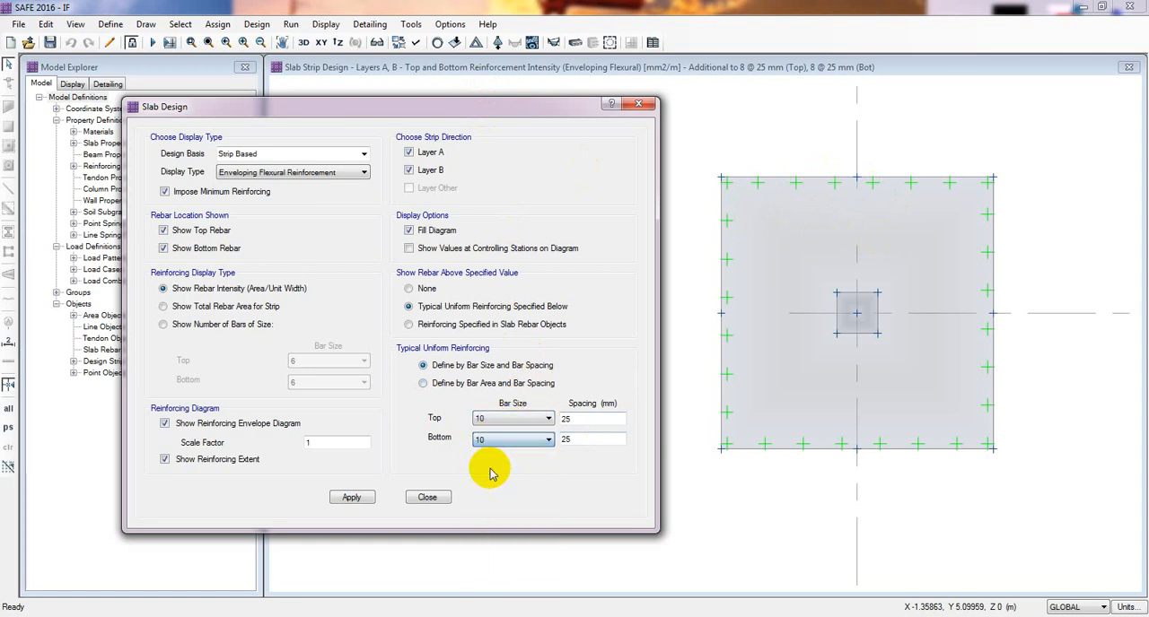
- Set the typical top and bottom bar spacing to 50 mm and update the reinforcement display
double_click(565, 419)
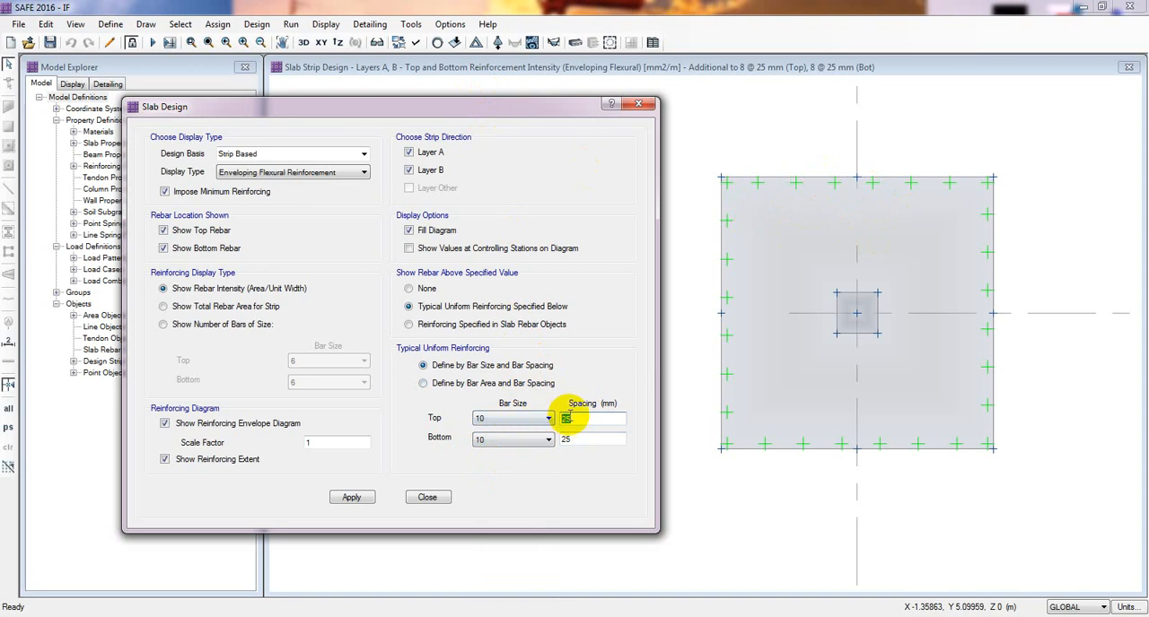
type("50")
double_click(565, 440)
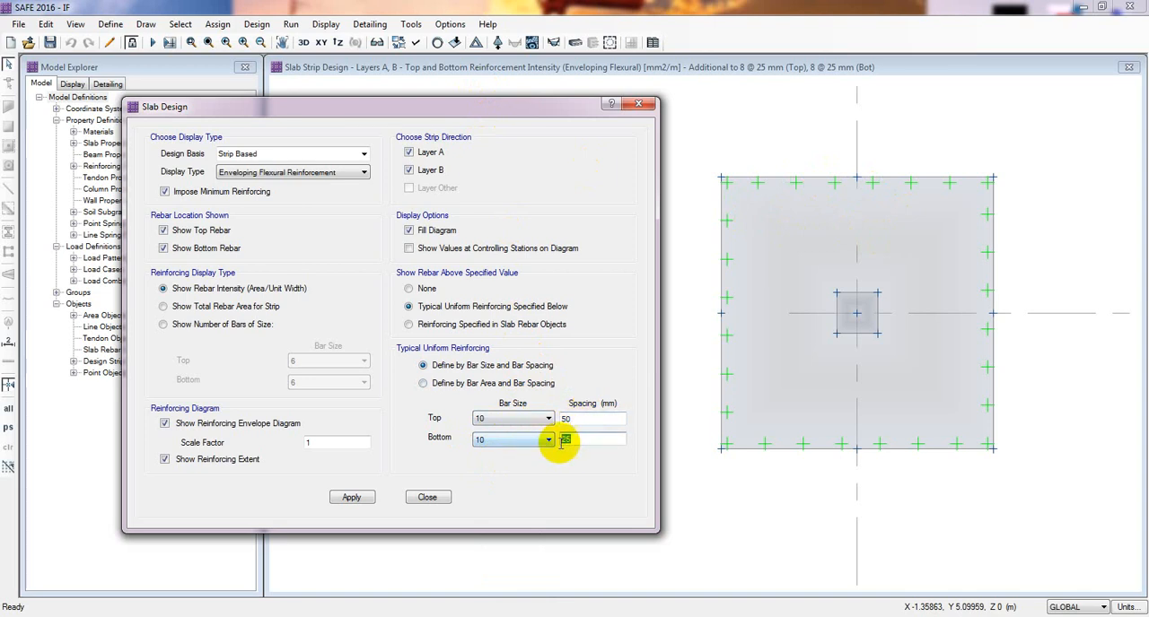
type("50")
left_click(351, 497)
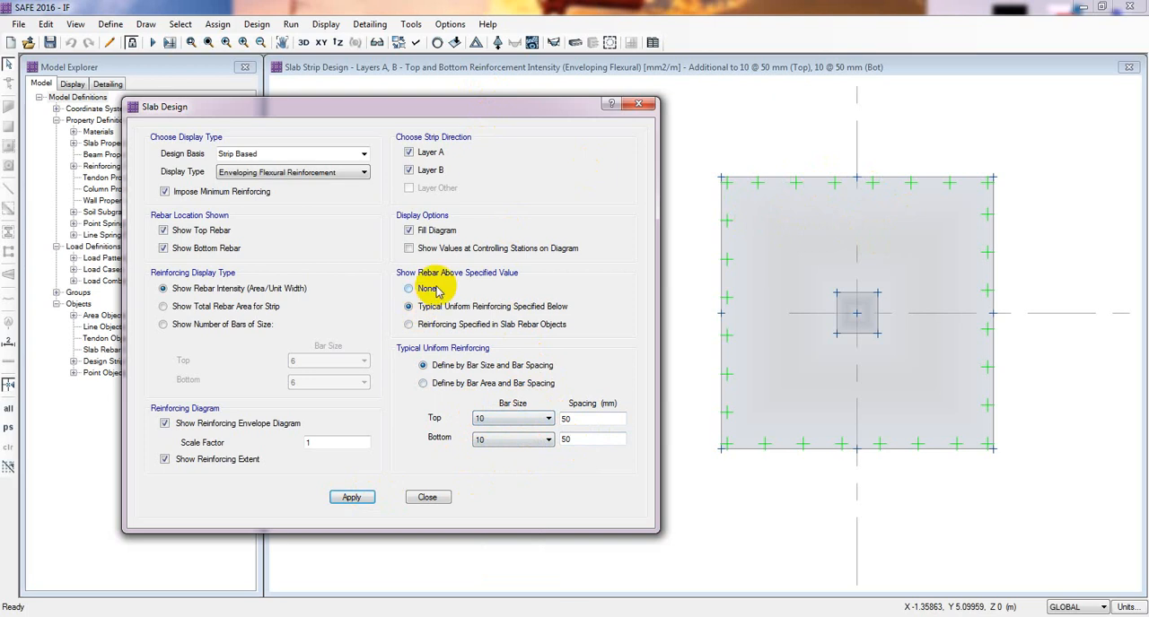
- Display the rebar required above the reinforcing specified in slab rebar objects and read the strip's top and bottom intensity
left_click(449, 324)
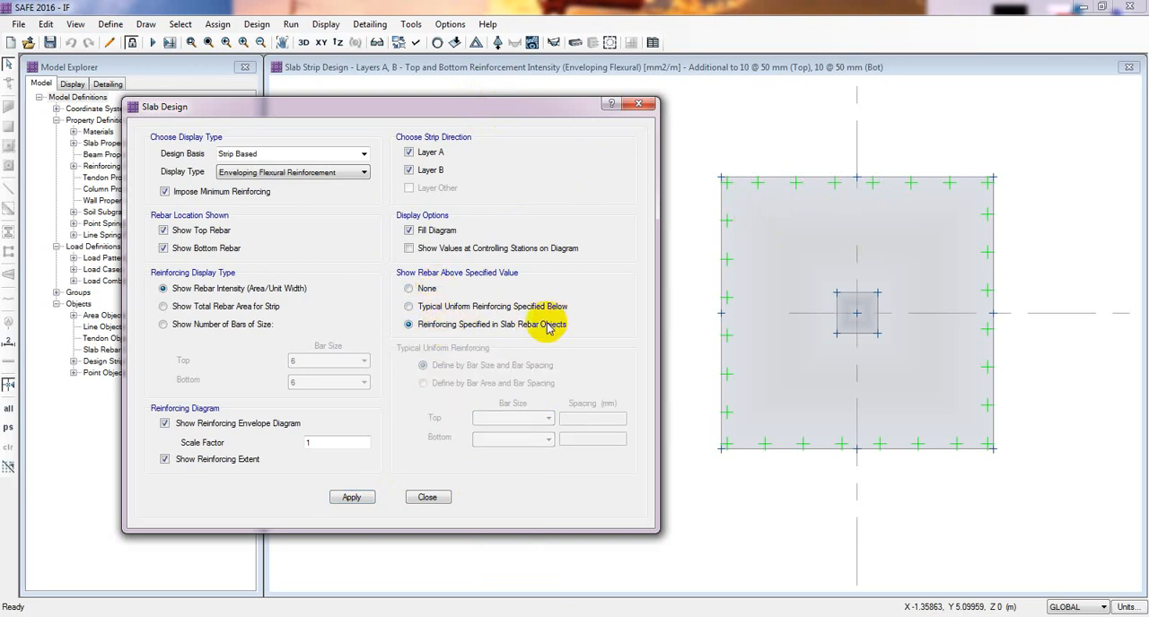
left_click(351, 499)
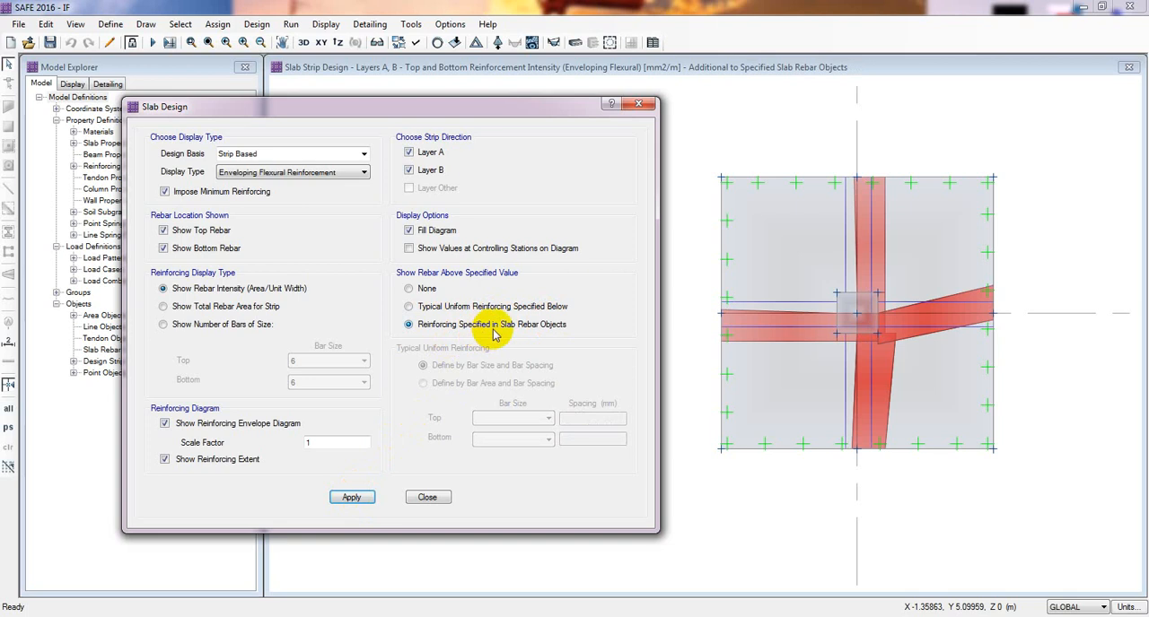
mouse_move(798, 328)
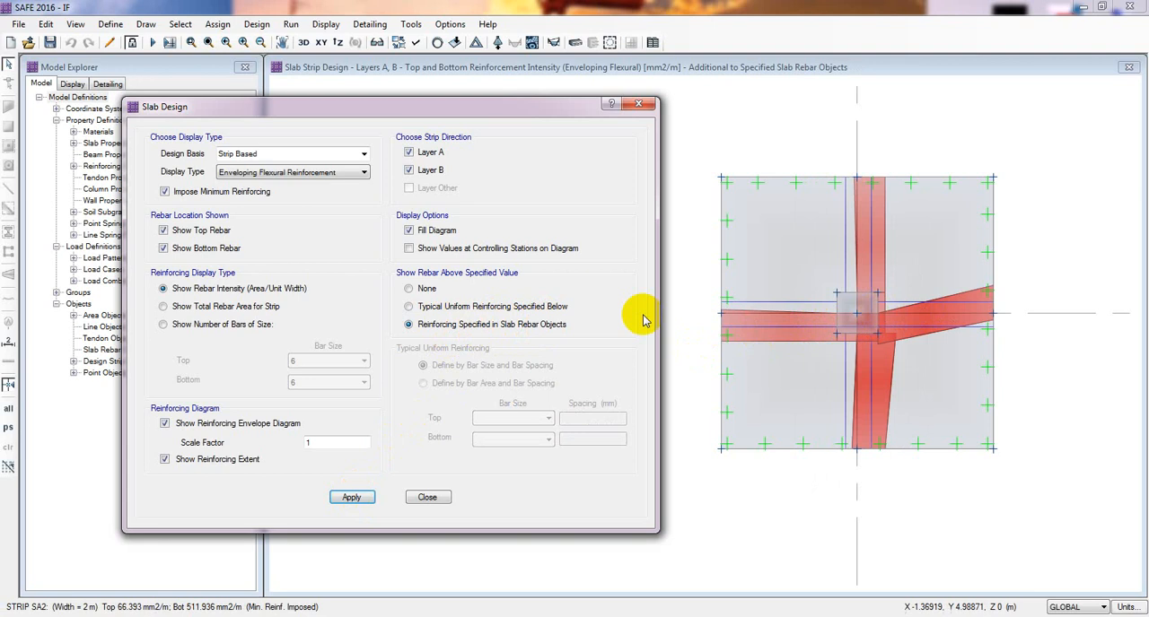
- Compare the reinforcement display for typical uniform reinforcing defined by bar area with the one defined by bar size
left_click(412, 307)
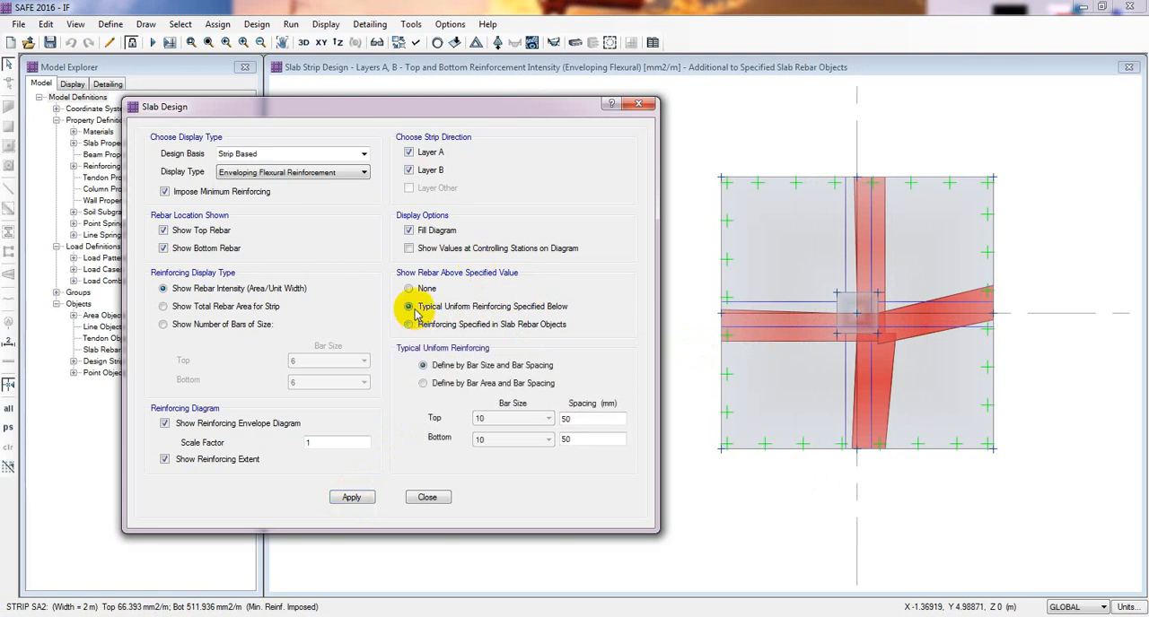
left_click(435, 384)
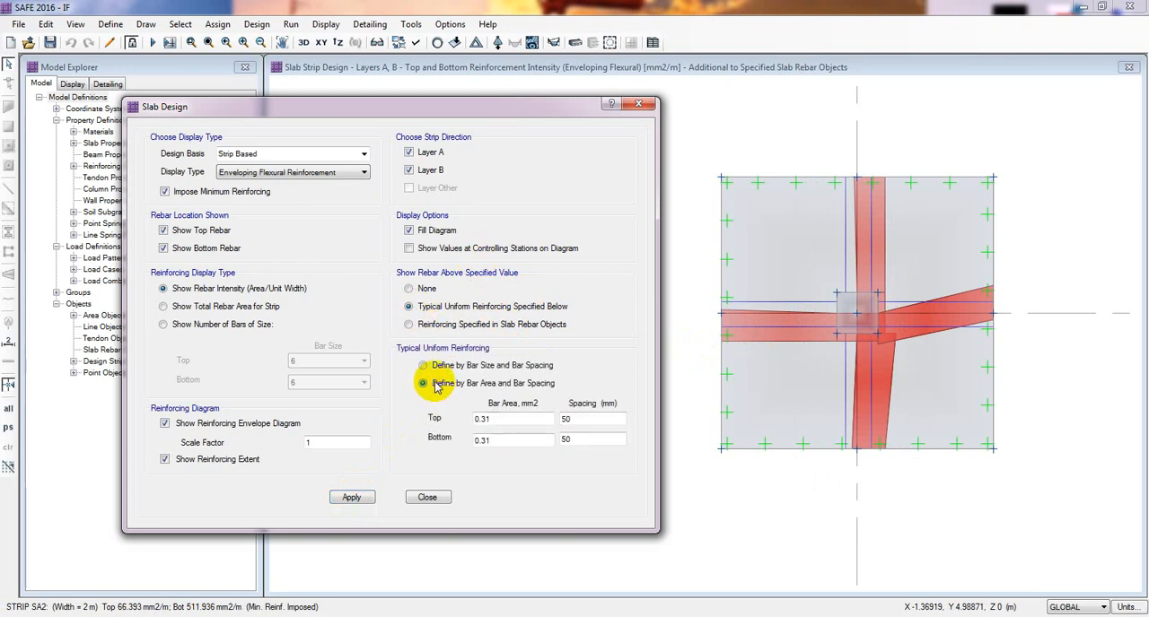
left_click(503, 419)
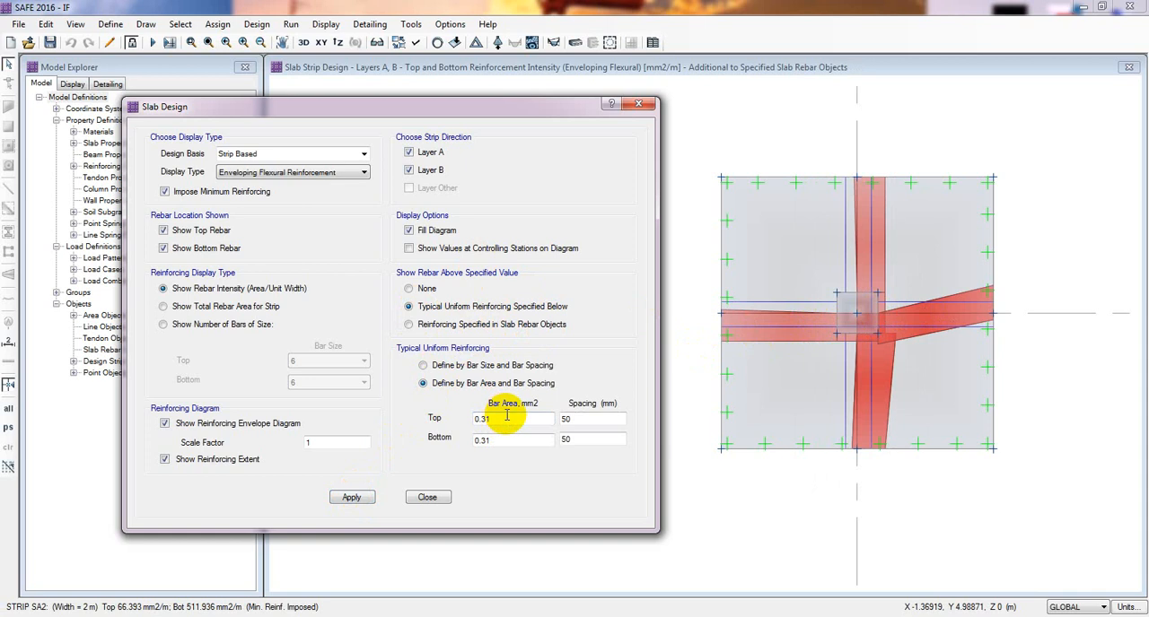
left_click(353, 499)
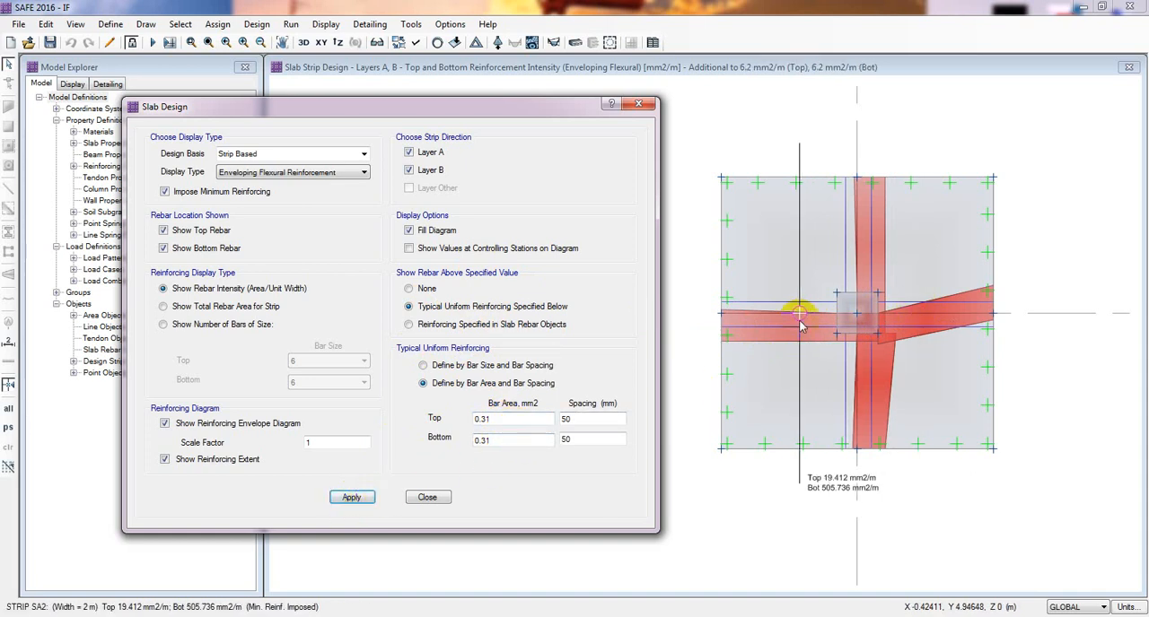
left_click(422, 365)
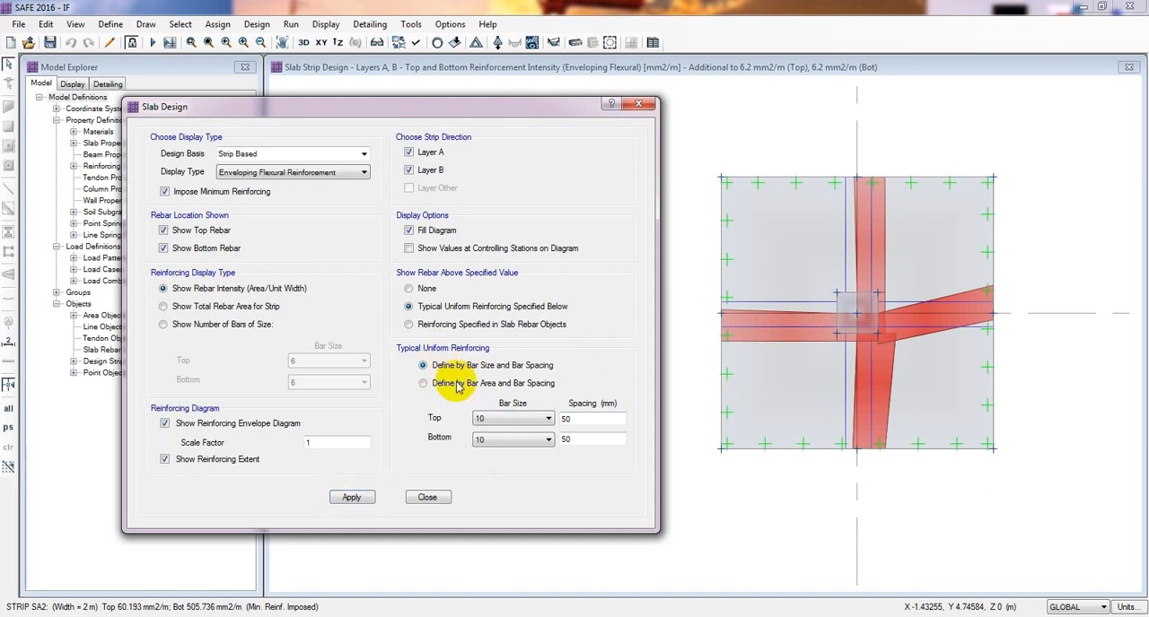
left_click(352, 498)
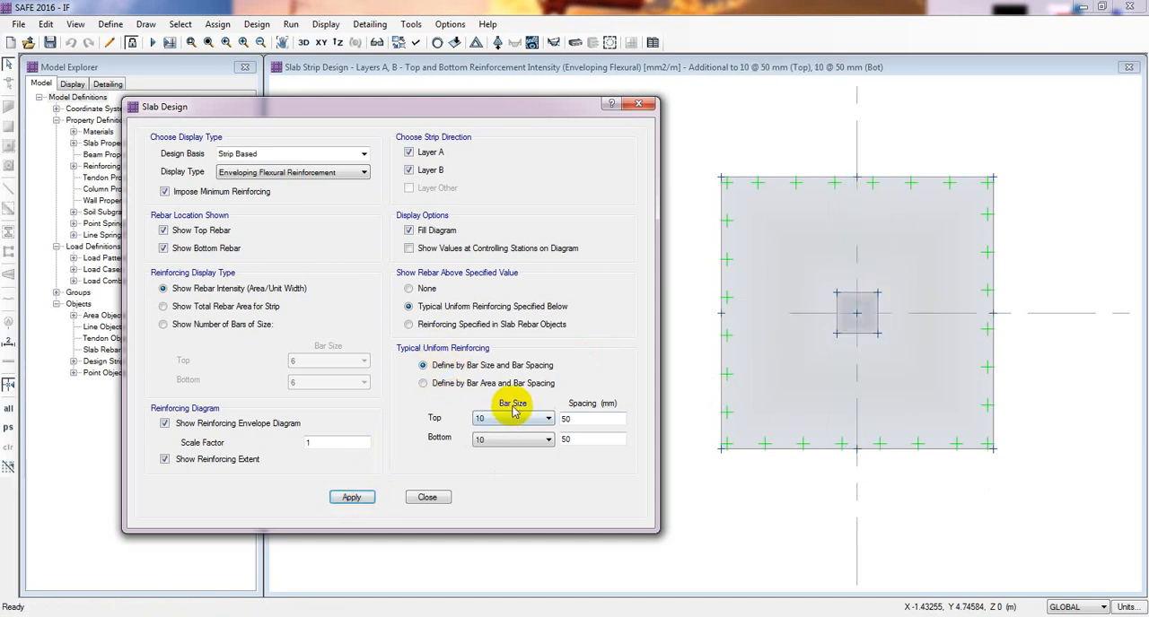
- Define the typical reinforcing by bar area, set the top and bottom spacing to 25 mm, and update the display
left_click(454, 386)
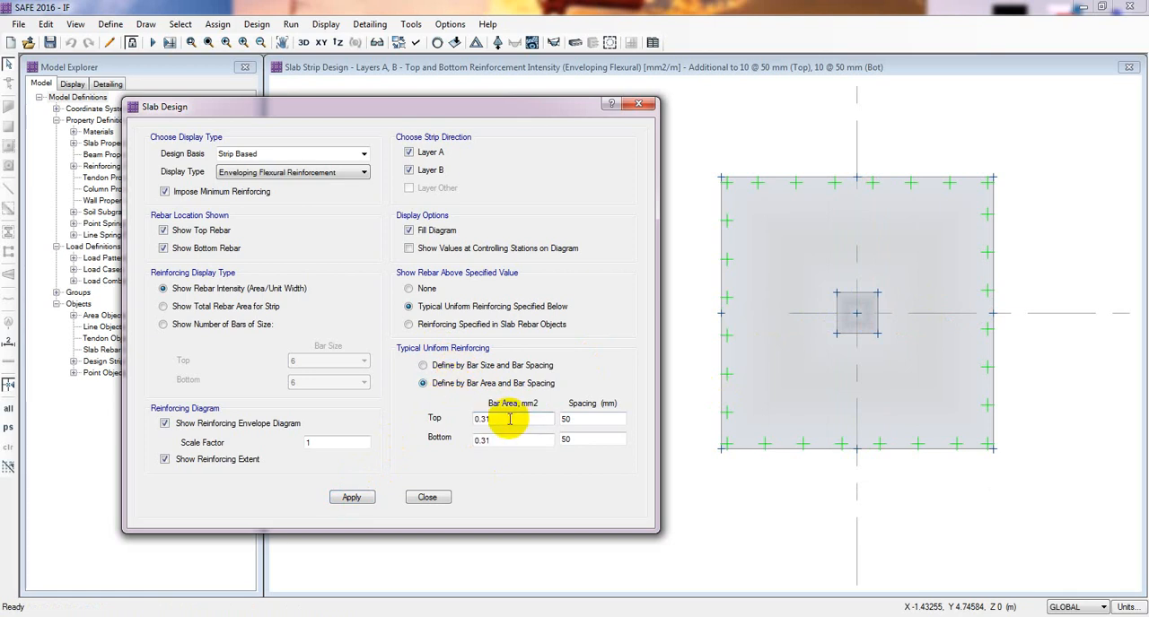
key("Tab")
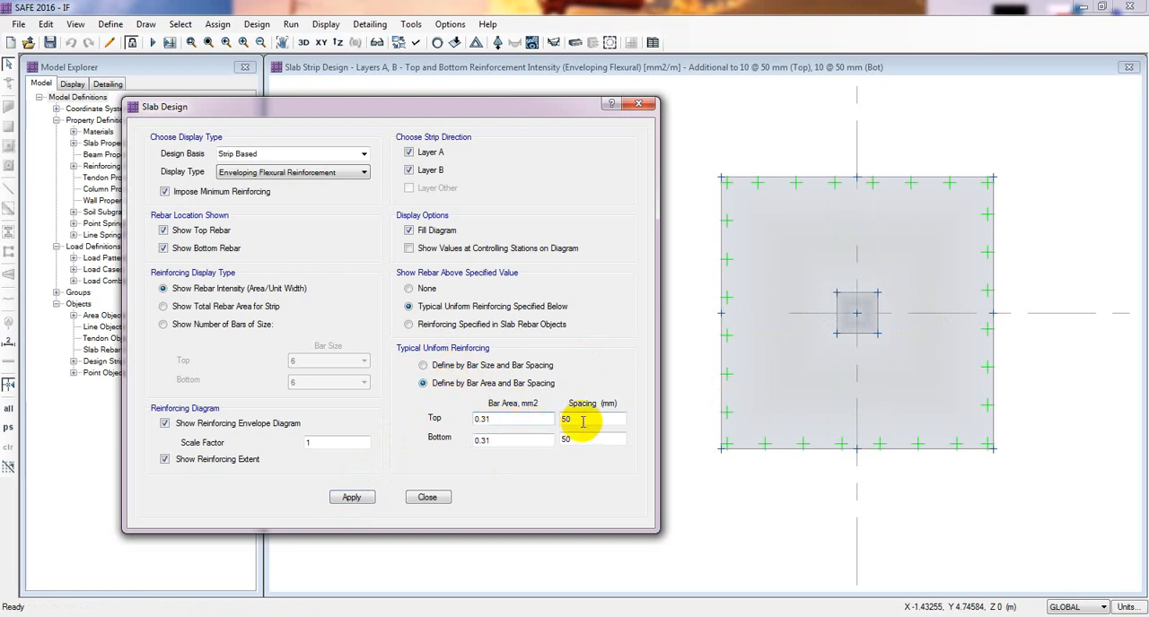
left_click(584, 418)
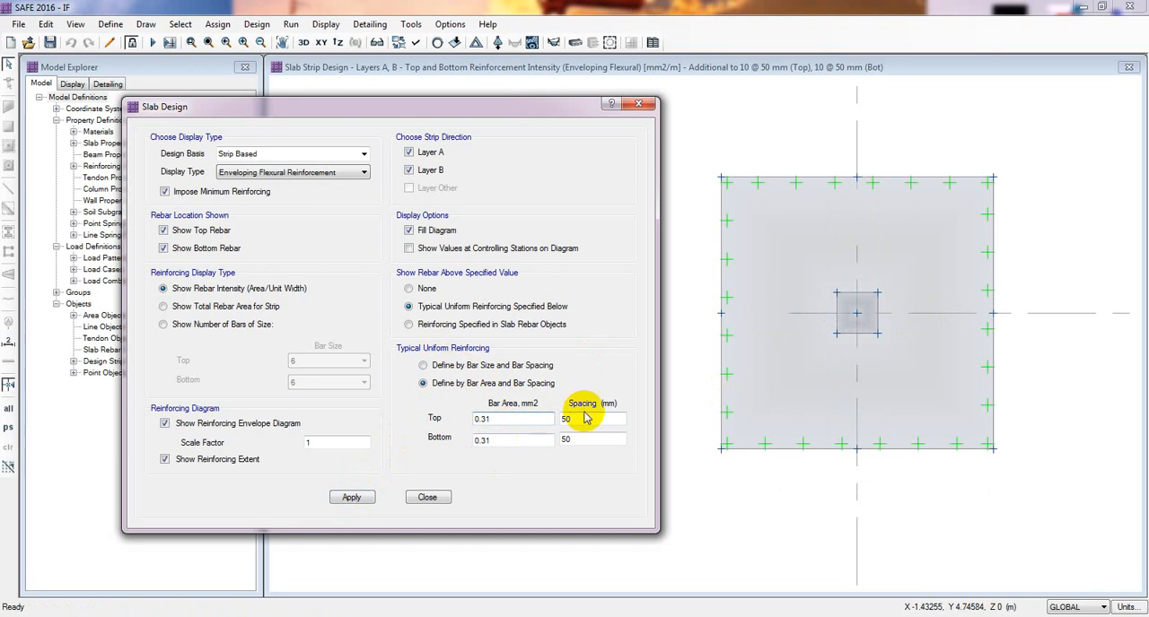
left_click_drag(589, 419, 549, 419)
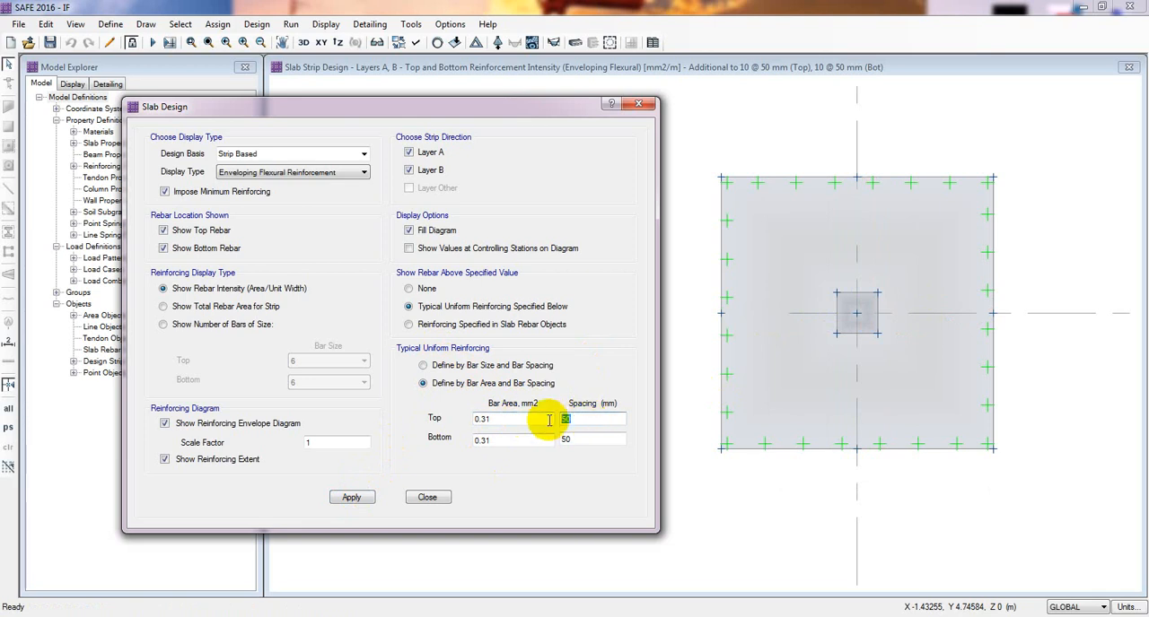
type("25")
left_click_drag(578, 440, 544, 439)
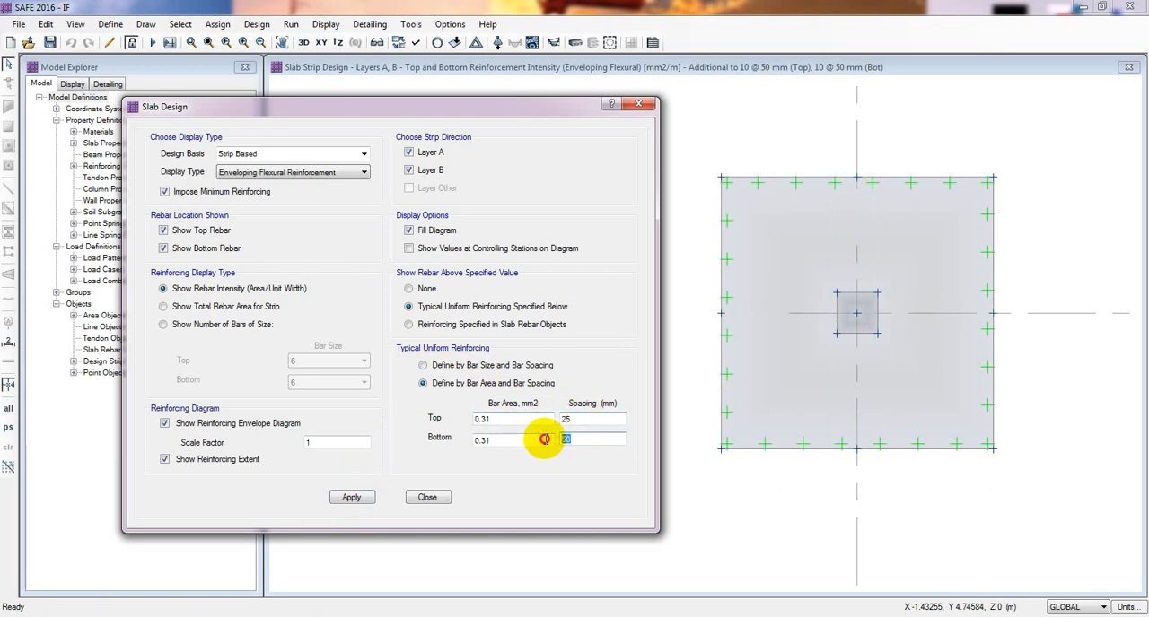
type("25")
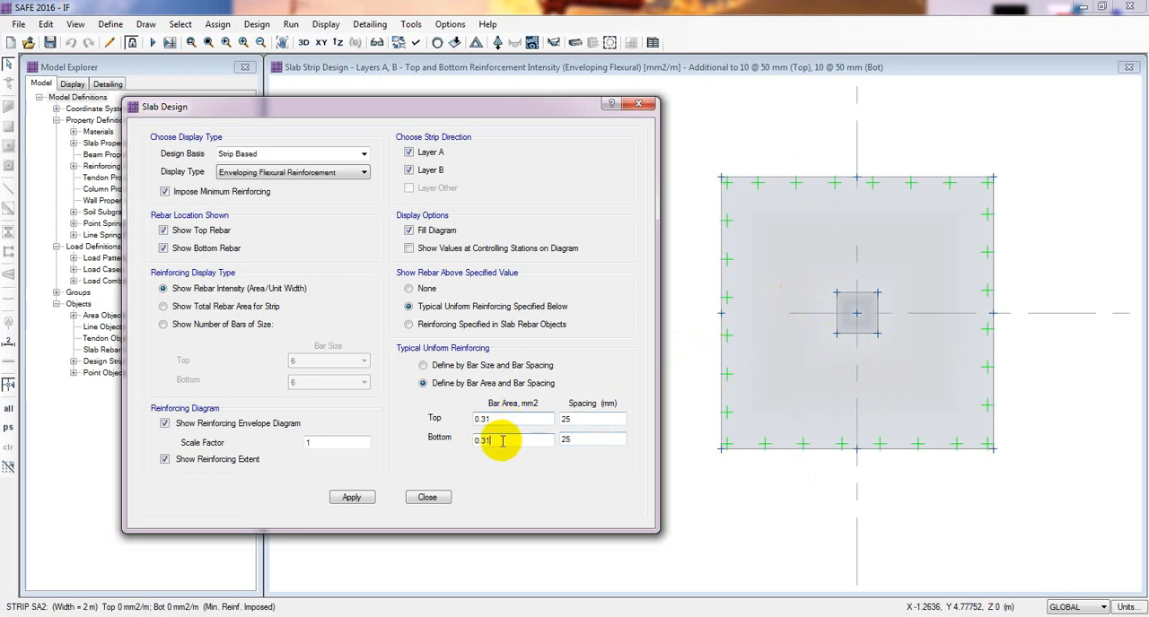
left_click(351, 498)
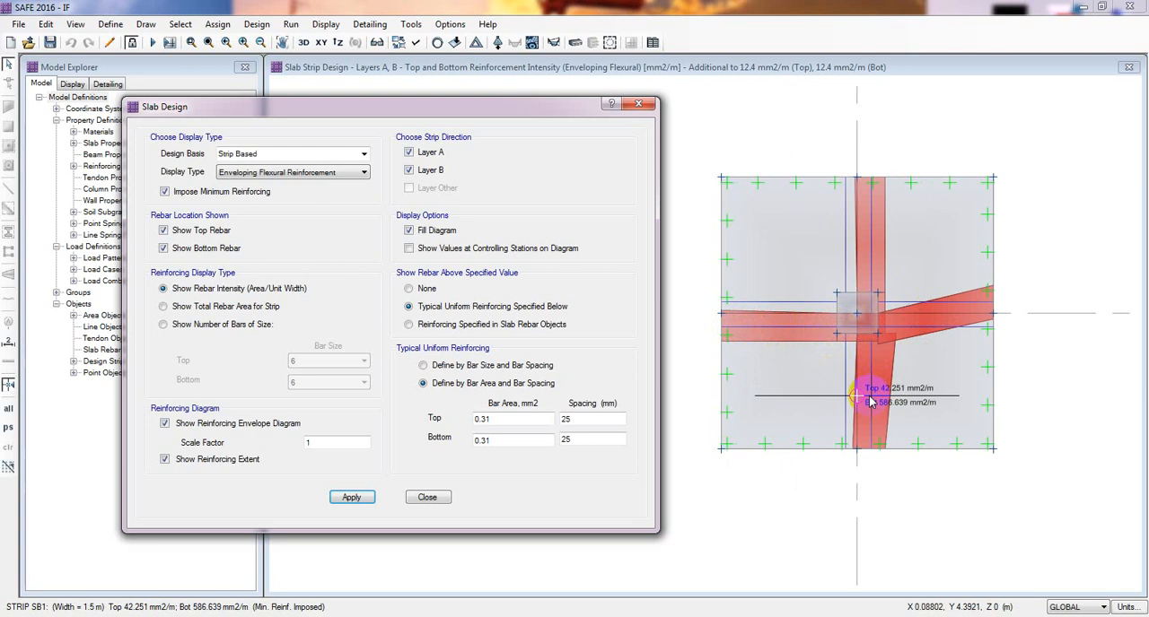
- Set the top and bottom spacing of the area-defined bars to 12 mm and update the reinforcement display
double_click(590, 422)
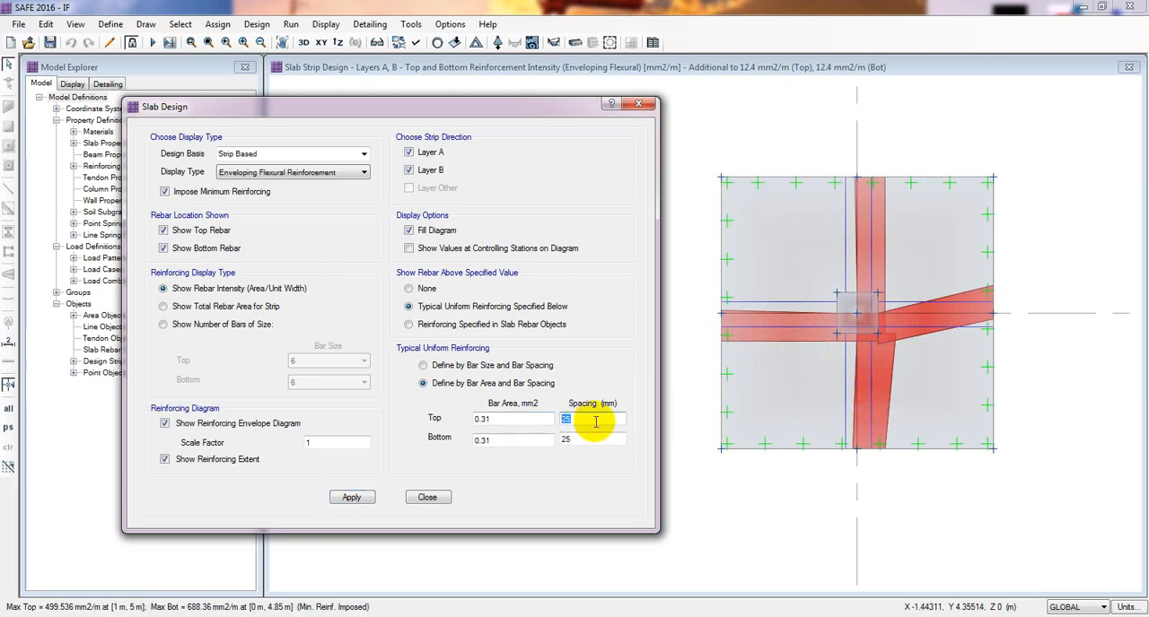
double_click(591, 440)
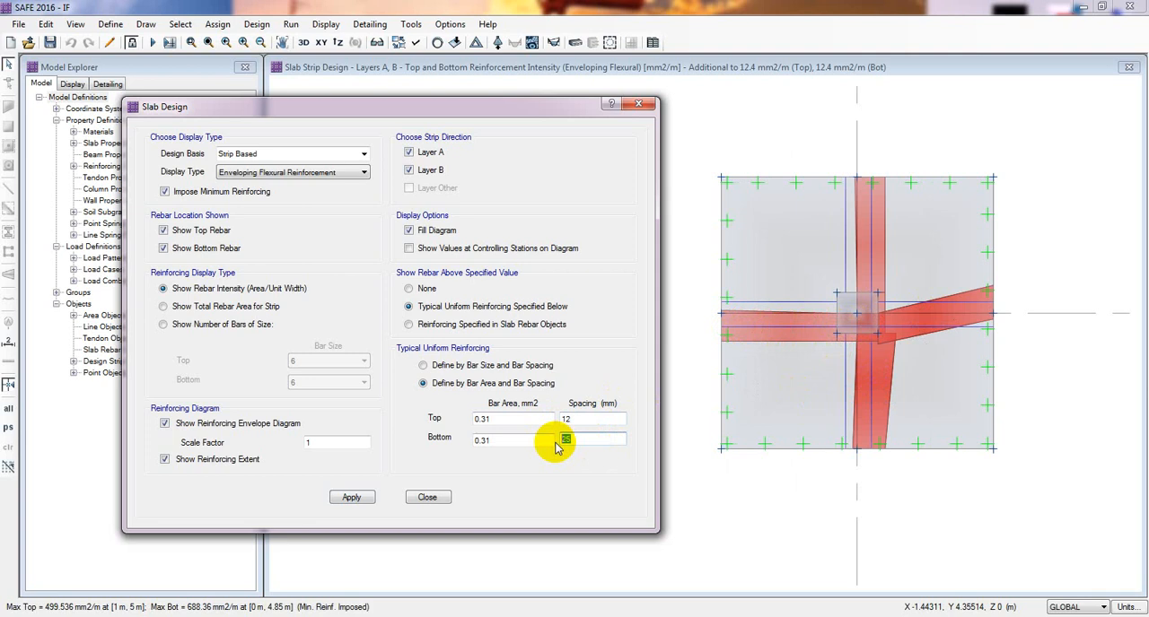
type("12")
left_click(355, 497)
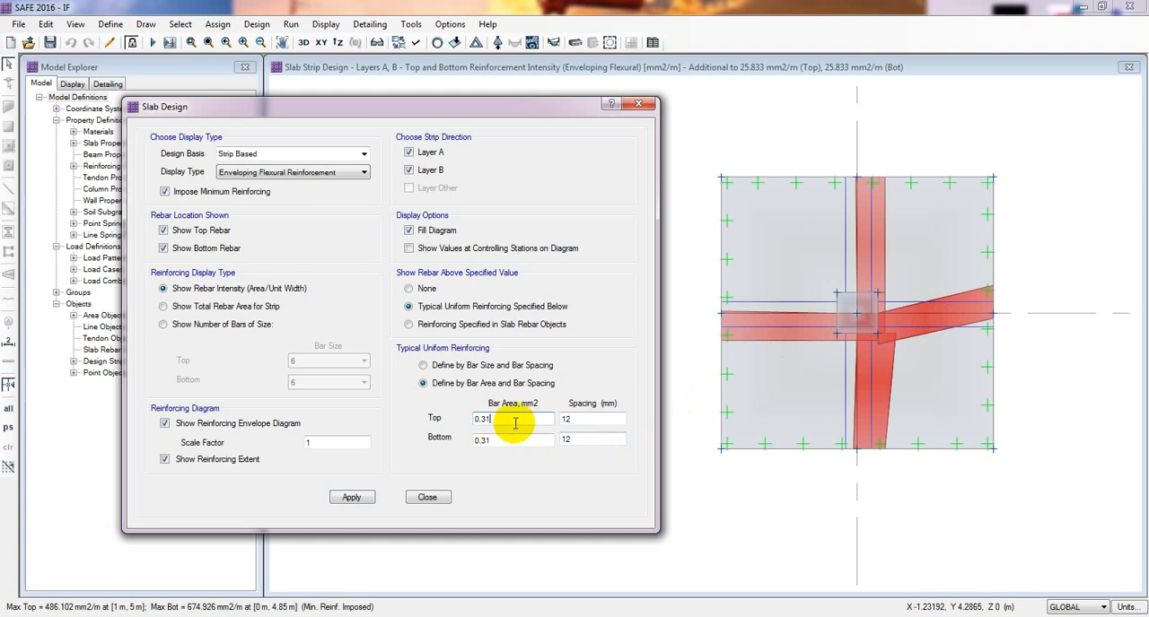
- Set the top and bottom bar area to 100 mm2 and update the reinforcement display
left_click_drag(516, 424, 465, 425)
type("100")
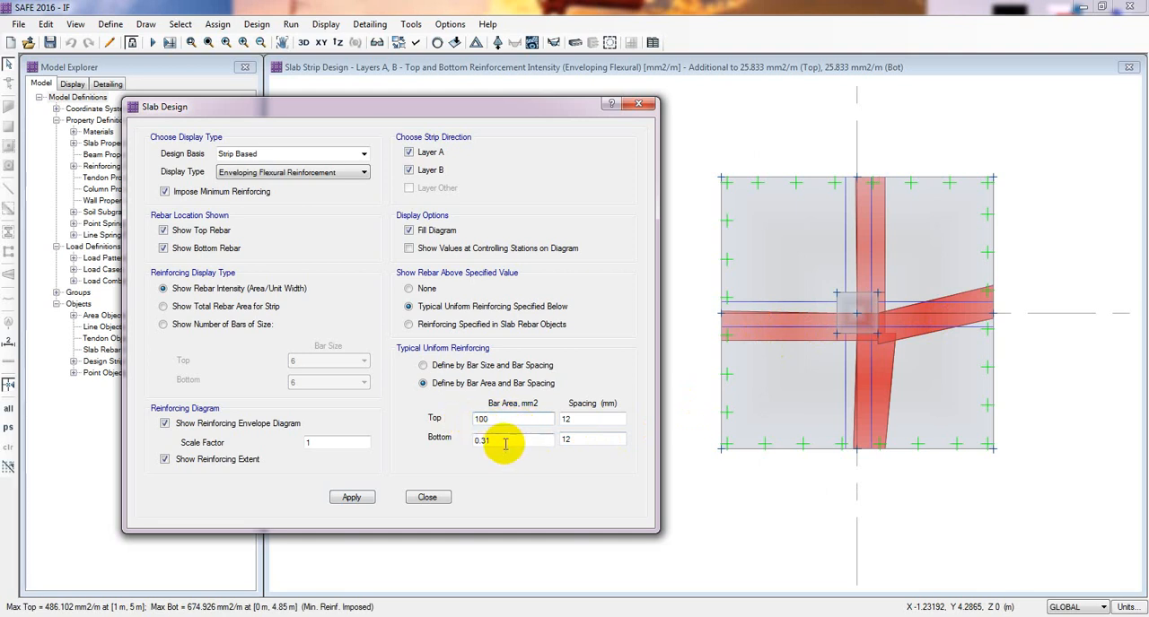
left_click_drag(506, 443, 442, 447)
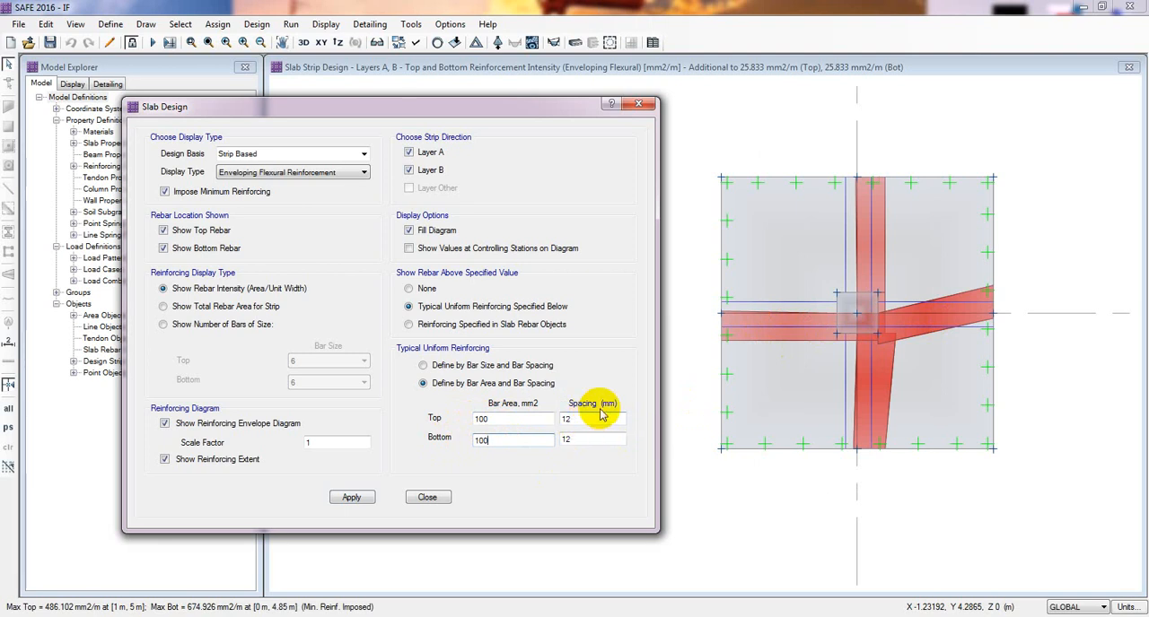
left_click(352, 497)
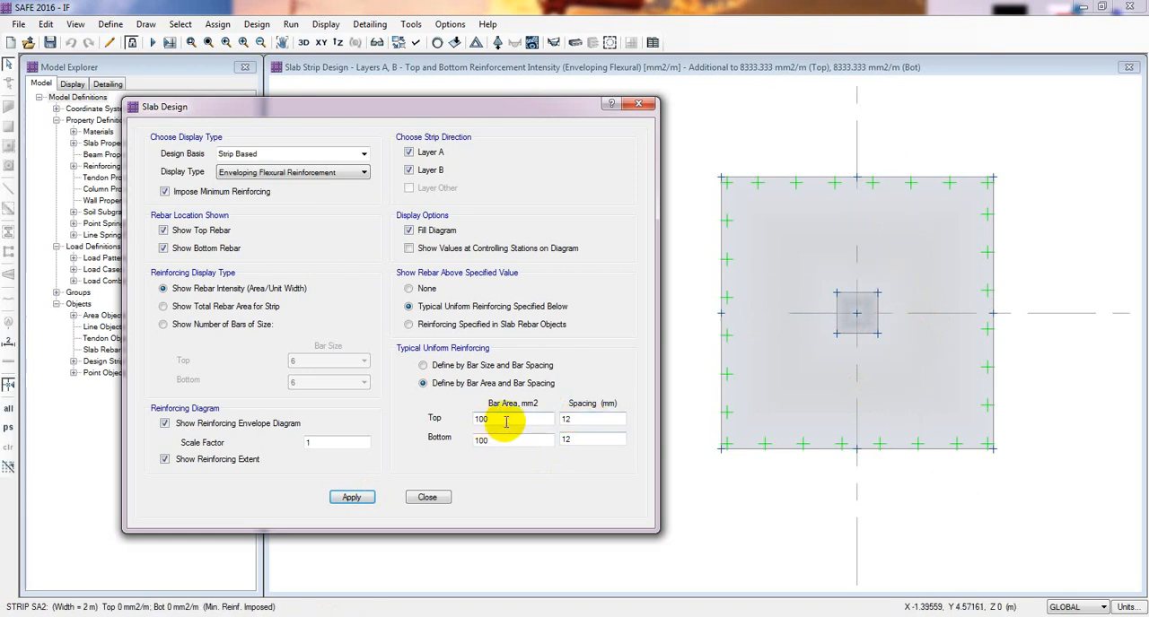
- Define the typical uniform reinforcing by bar size, with size 12 bars at 120 mm spacing top and bottom, and update the display
left_click(458, 366)
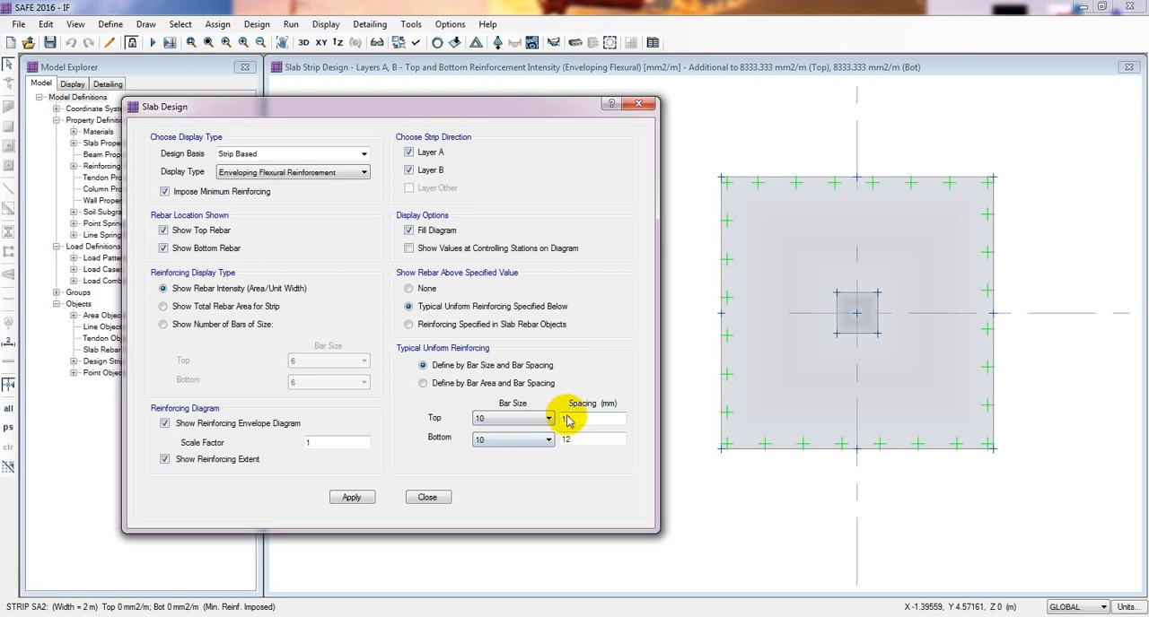
left_click(529, 419)
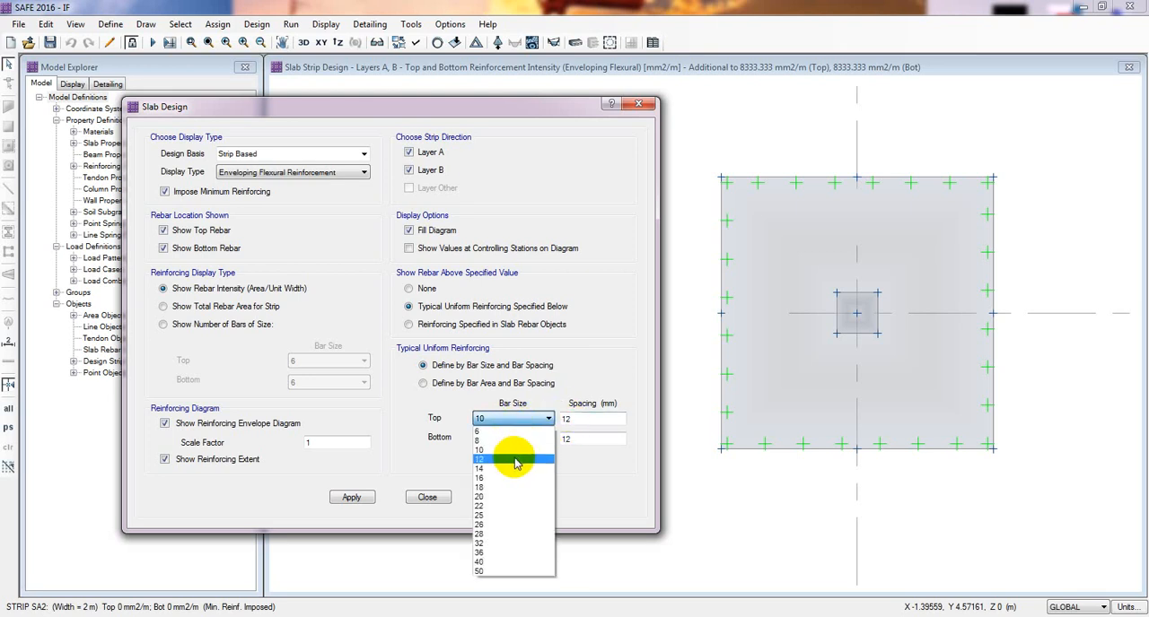
left_click(515, 454)
left_click(516, 448)
left_click(505, 477)
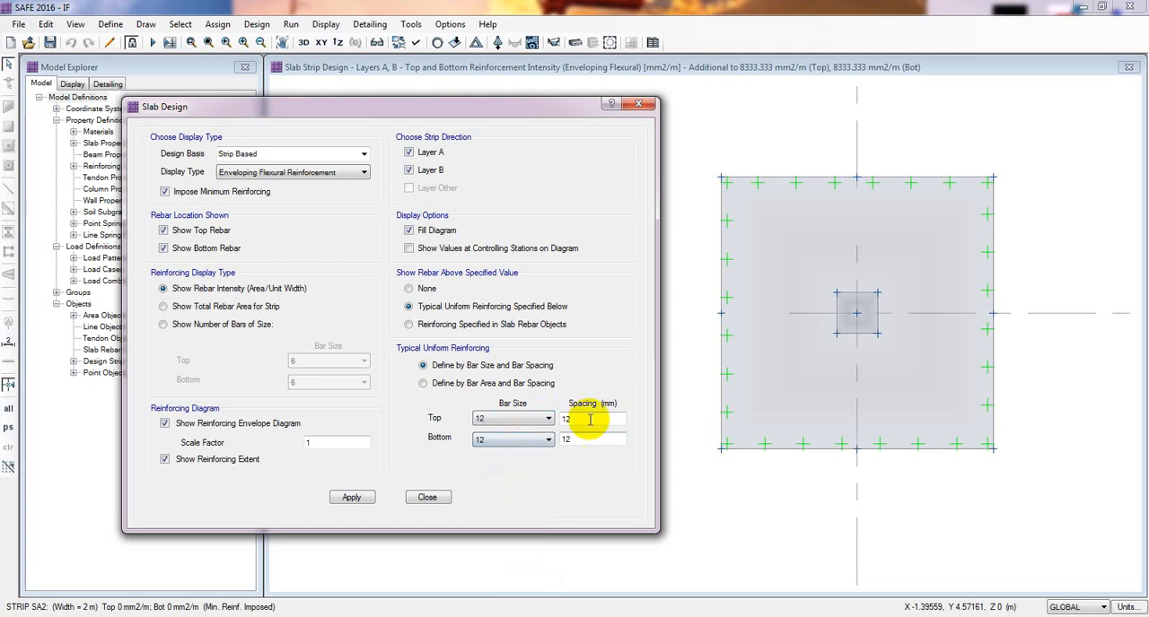
left_click(351, 499)
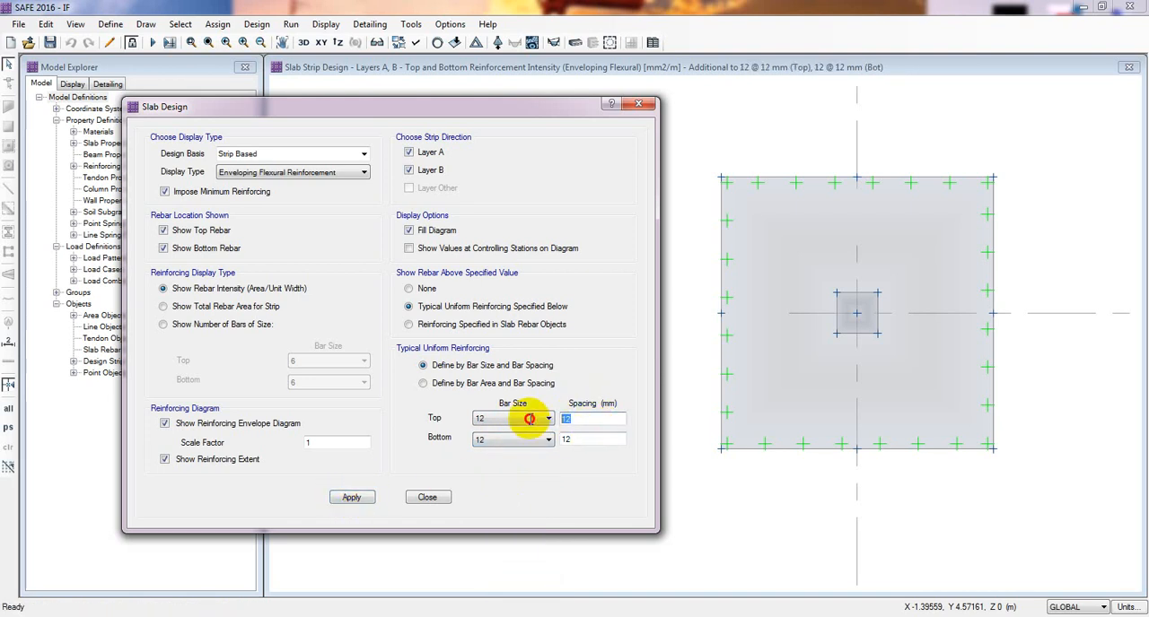
left_click(583, 419)
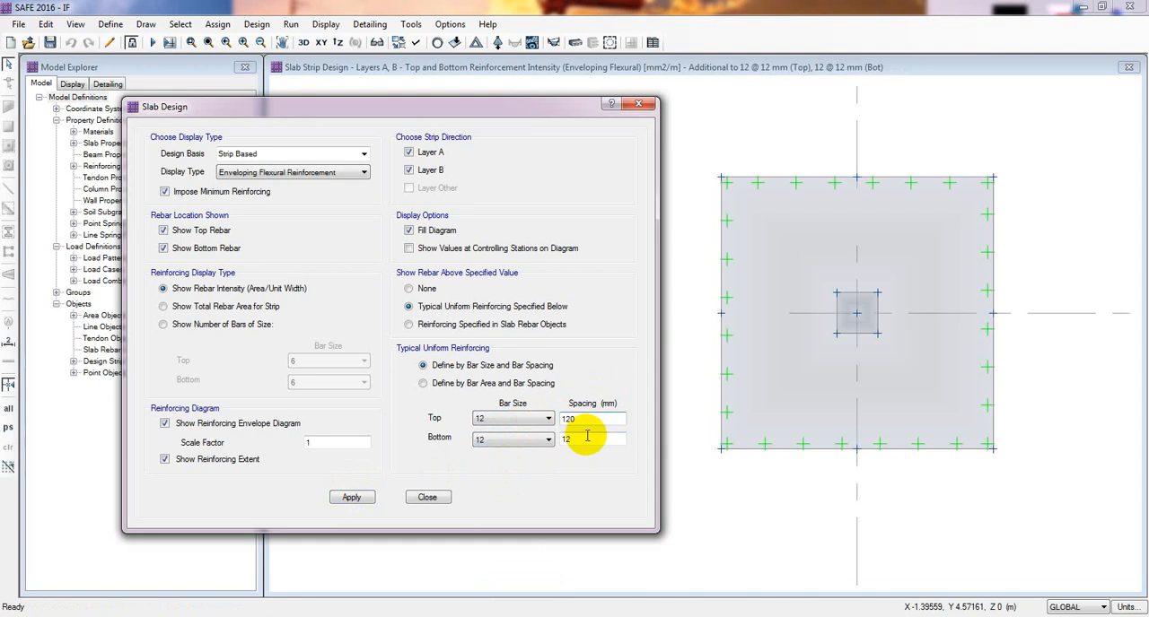
left_click(352, 498)
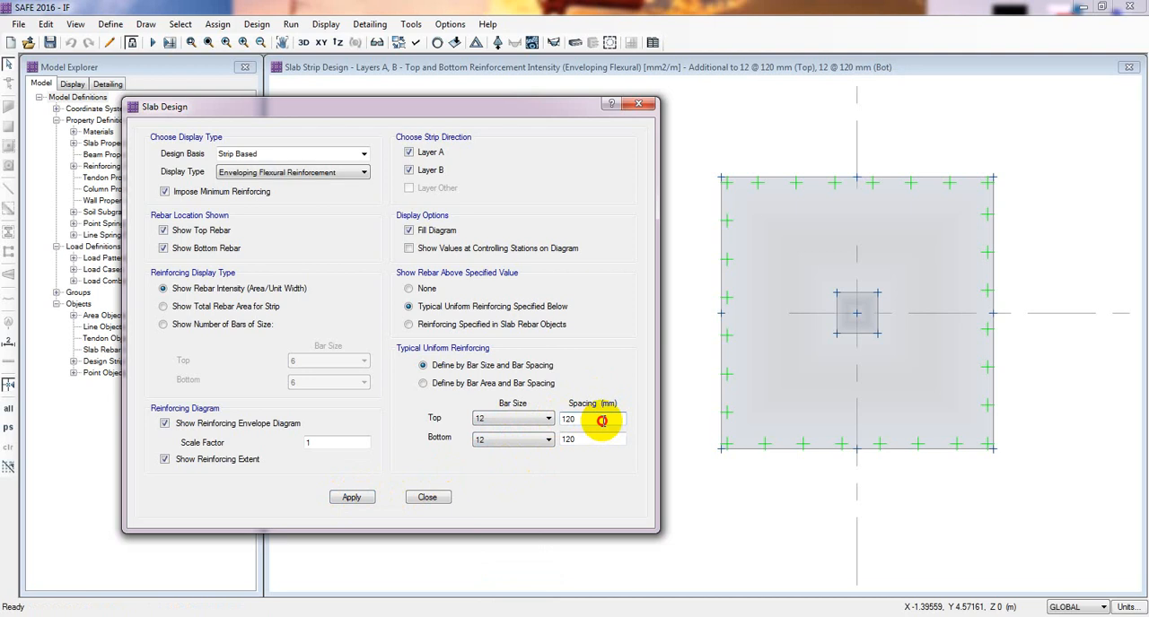
- Set the top and bottom spacing of the size 12 bars to 250 mm, update the display, and check the additional rebar required
left_click_drag(602, 421, 566, 420)
left_click_drag(598, 421, 550, 446)
type("250")
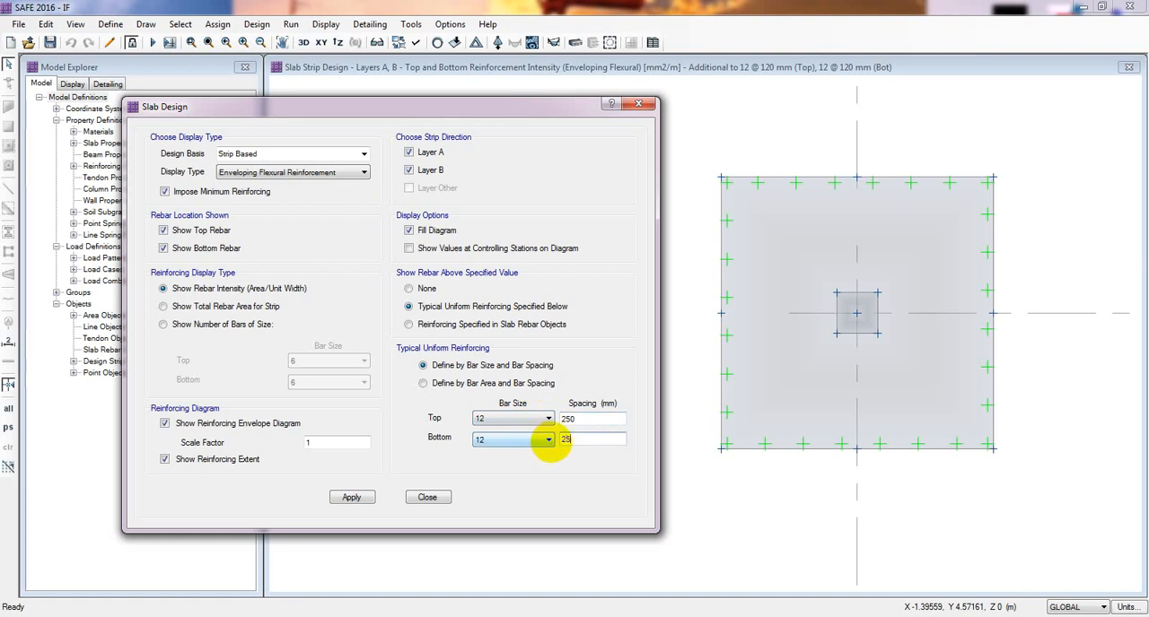
type("250")
left_click(351, 497)
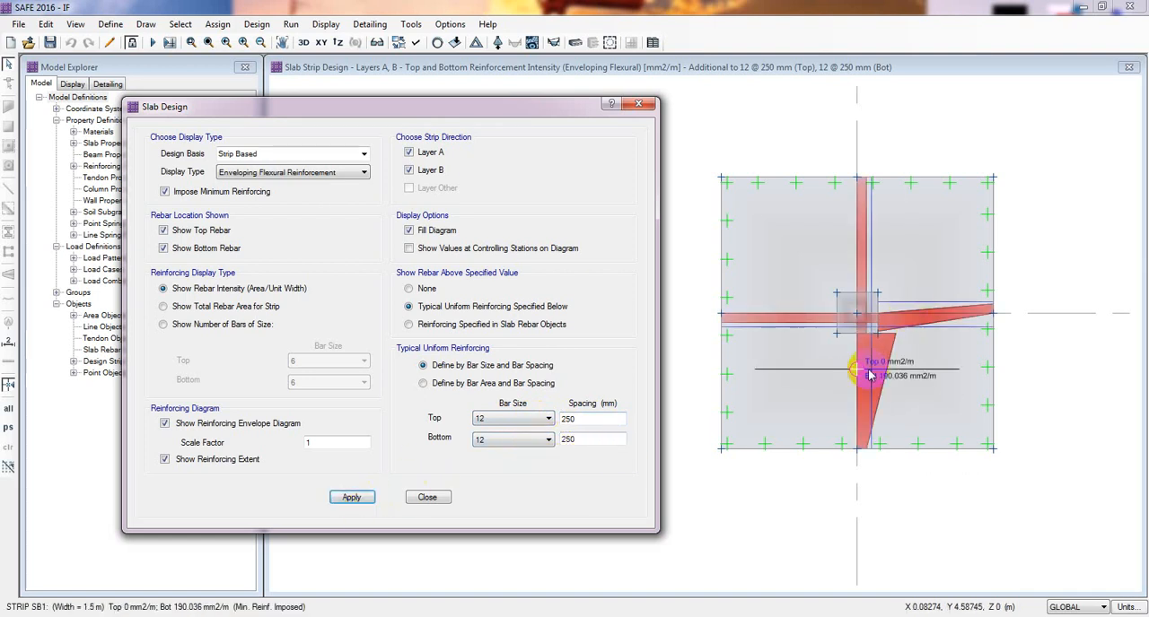
mouse_move(869, 381)
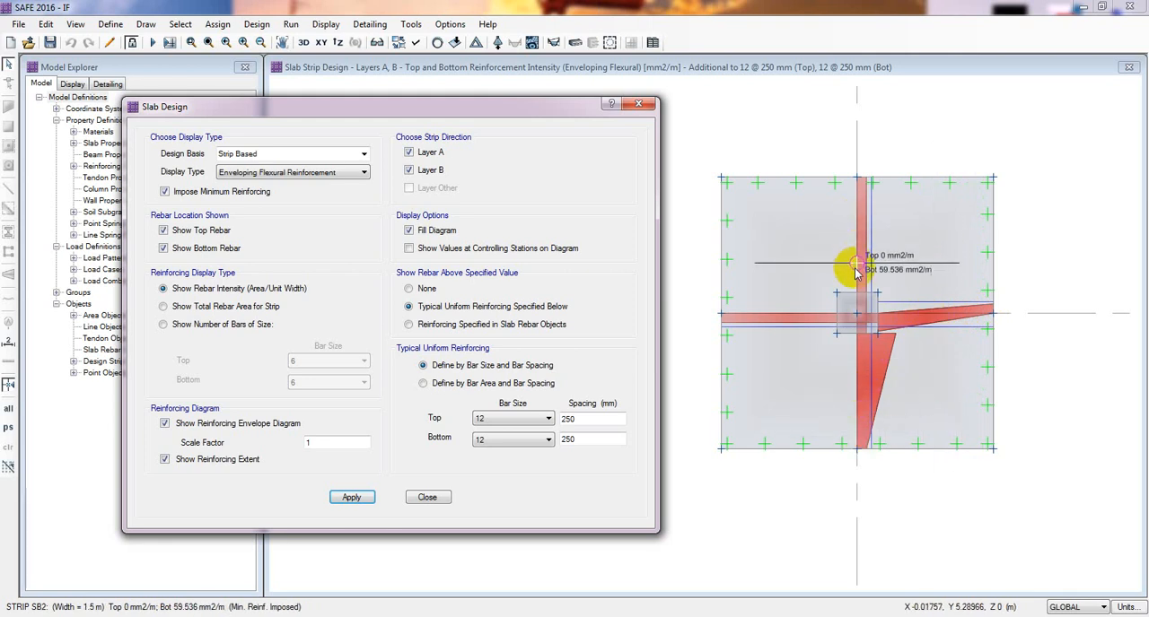
- Set the top and bottom spacing of the size 12 bars to 225 mm and update the reinforcement display
left_click(490, 419)
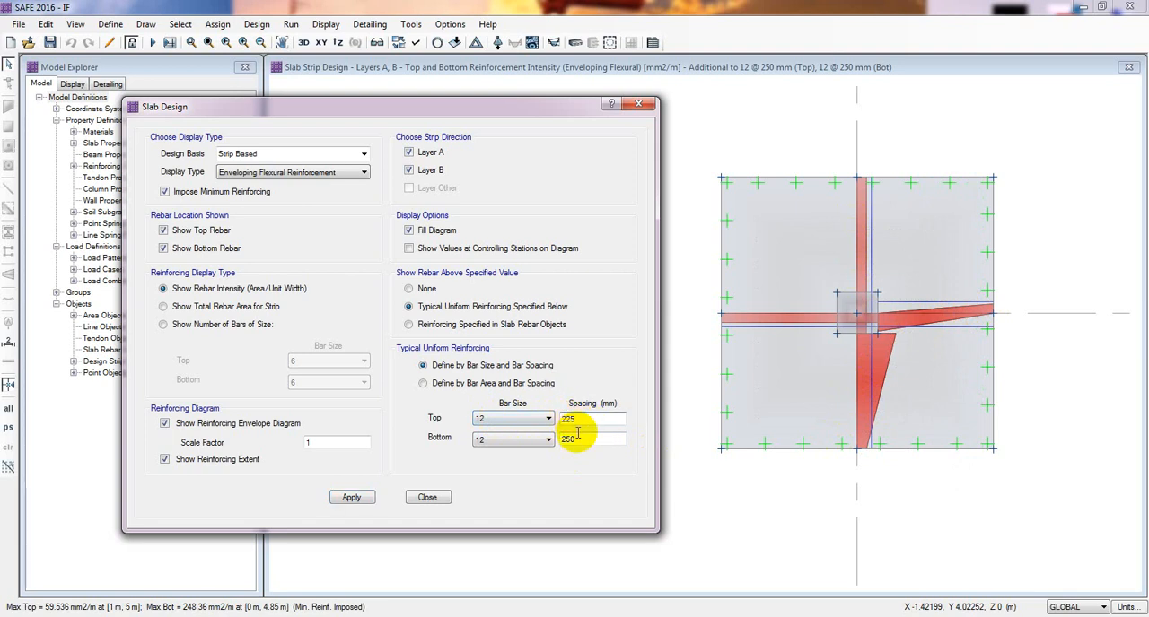
double_click(568, 439)
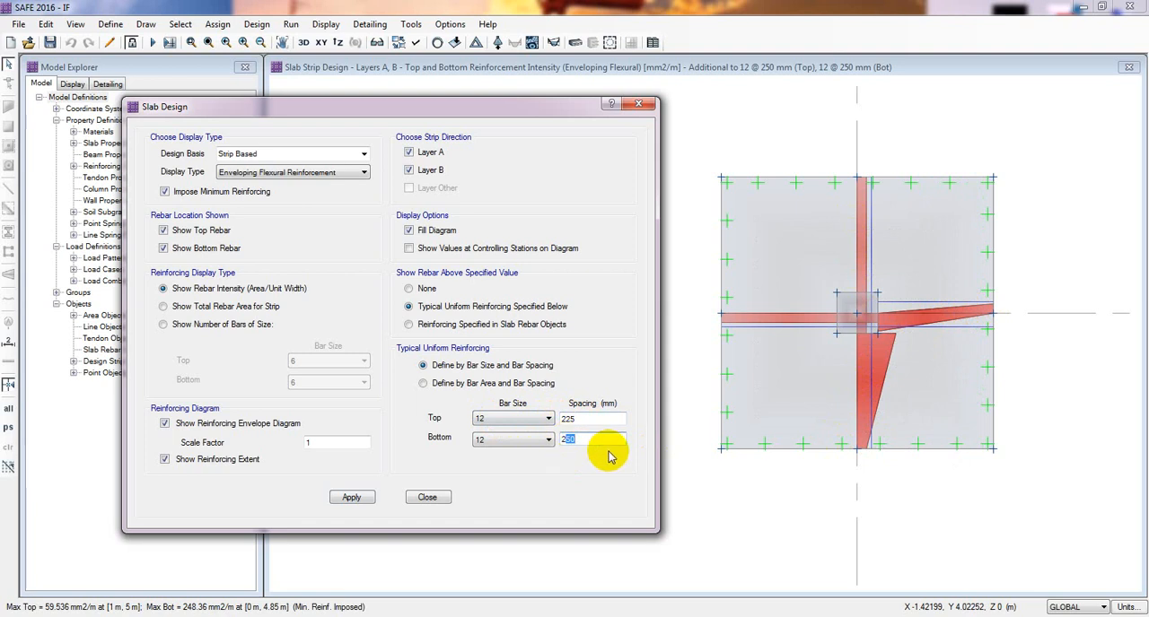
left_click(351, 498)
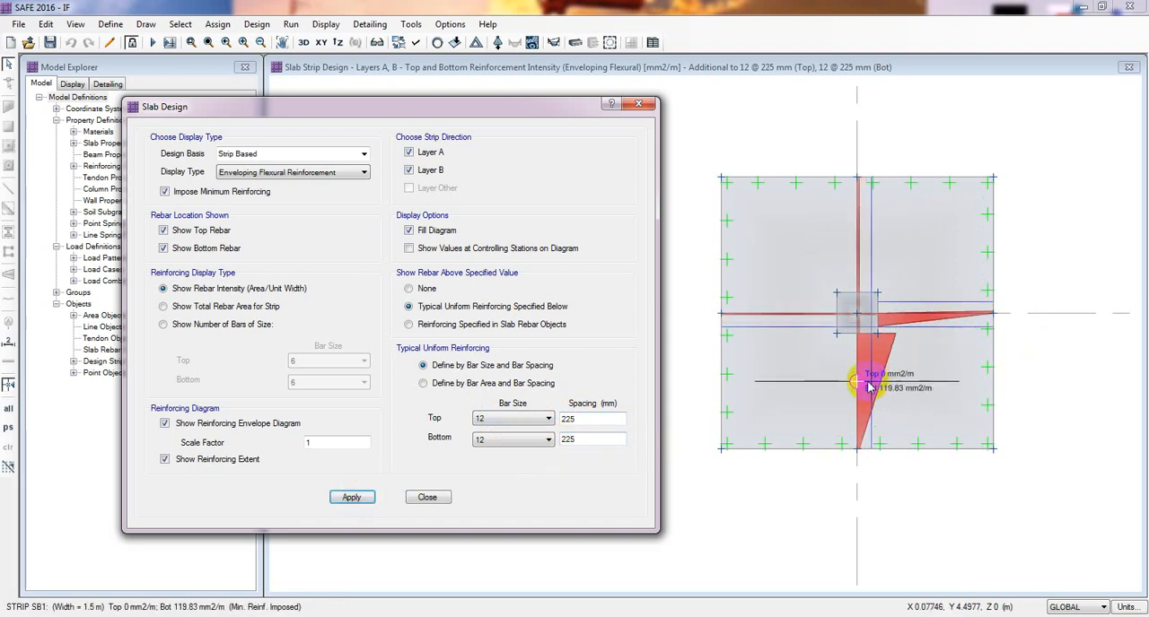
- Change the top and bottom bar size to 14, update the display, and check the additional rebar required
left_click(504, 420)
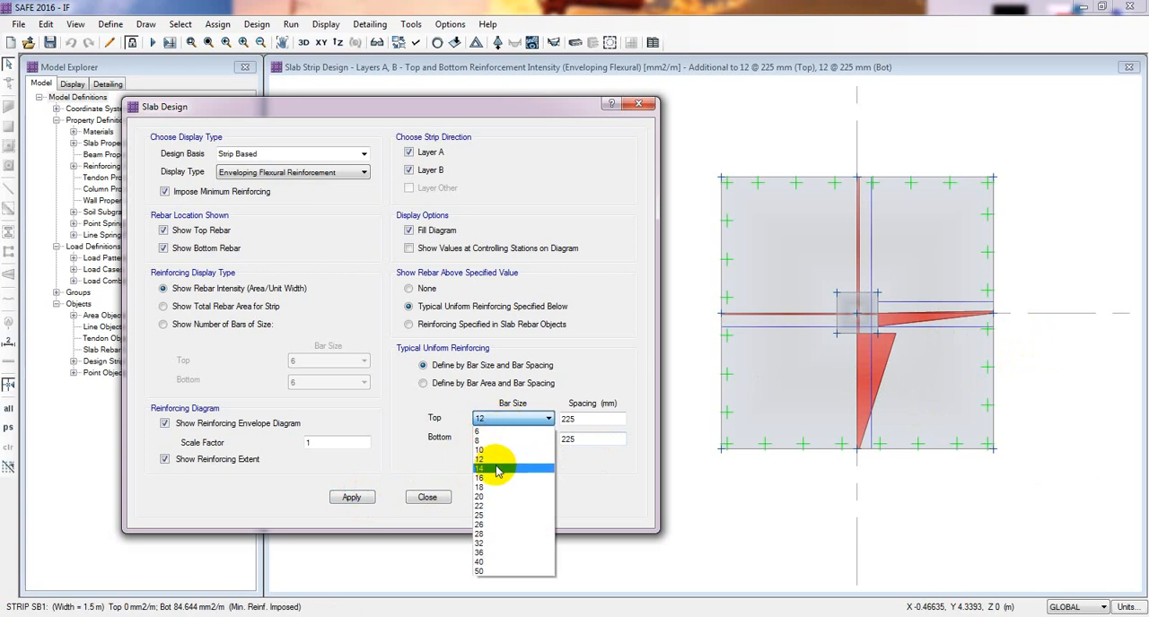
left_click(503, 455)
left_click(504, 439)
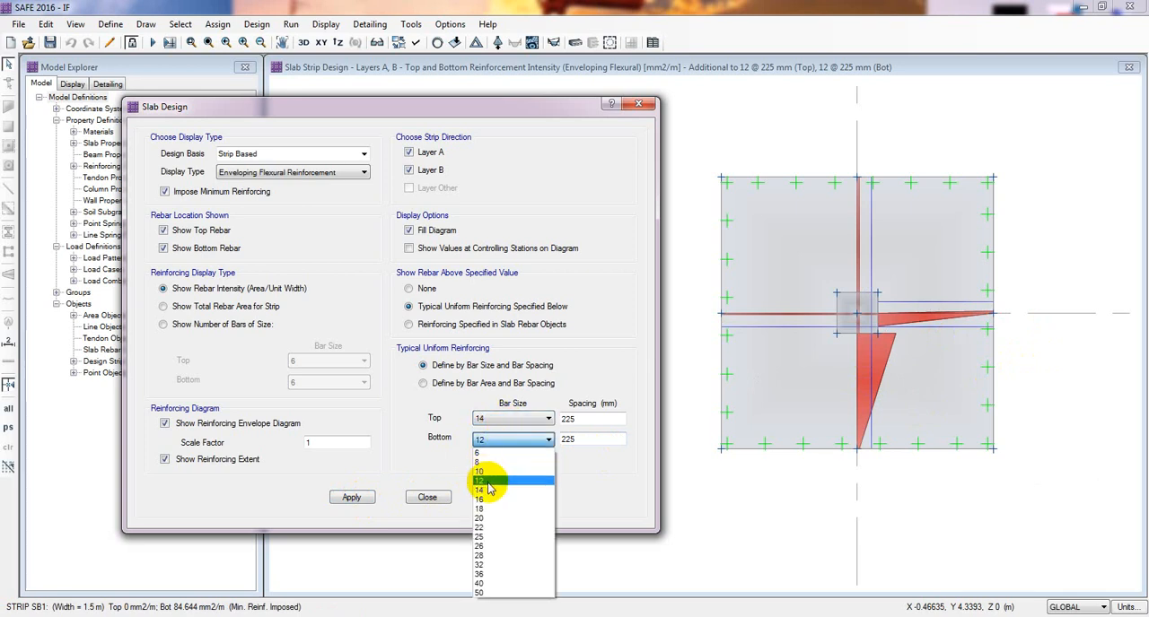
left_click(494, 492)
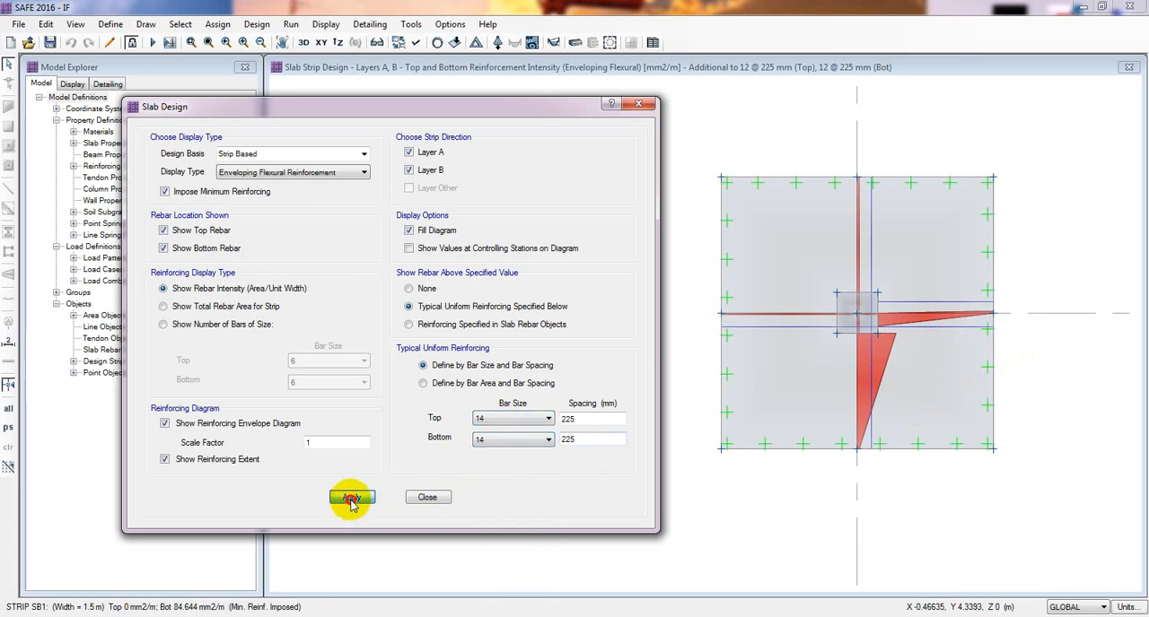
left_click(351, 500)
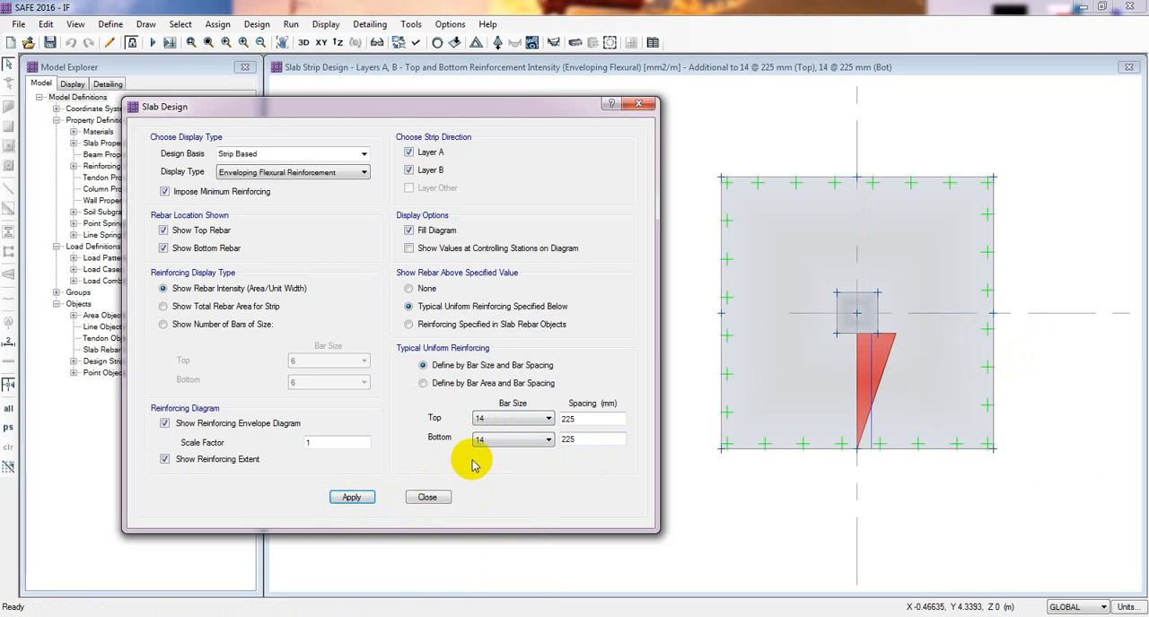
mouse_move(866, 341)
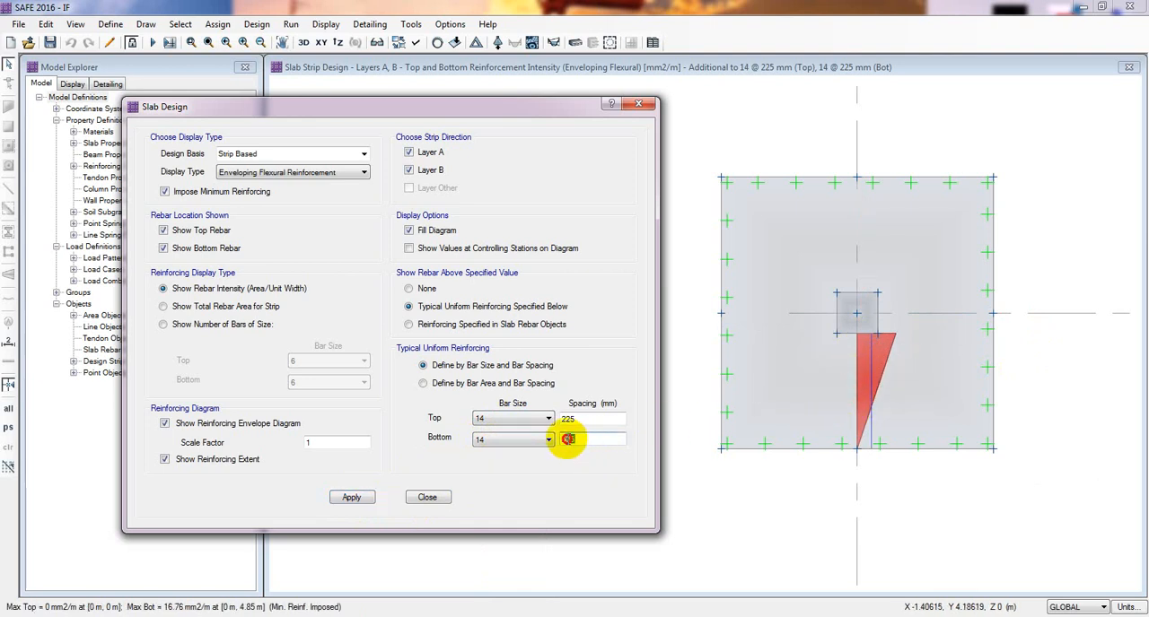
- Set the bottom bar spacing to 200 mm, update the reinforcement display, and close the slab design settings
left_click_drag(568, 438, 609, 440)
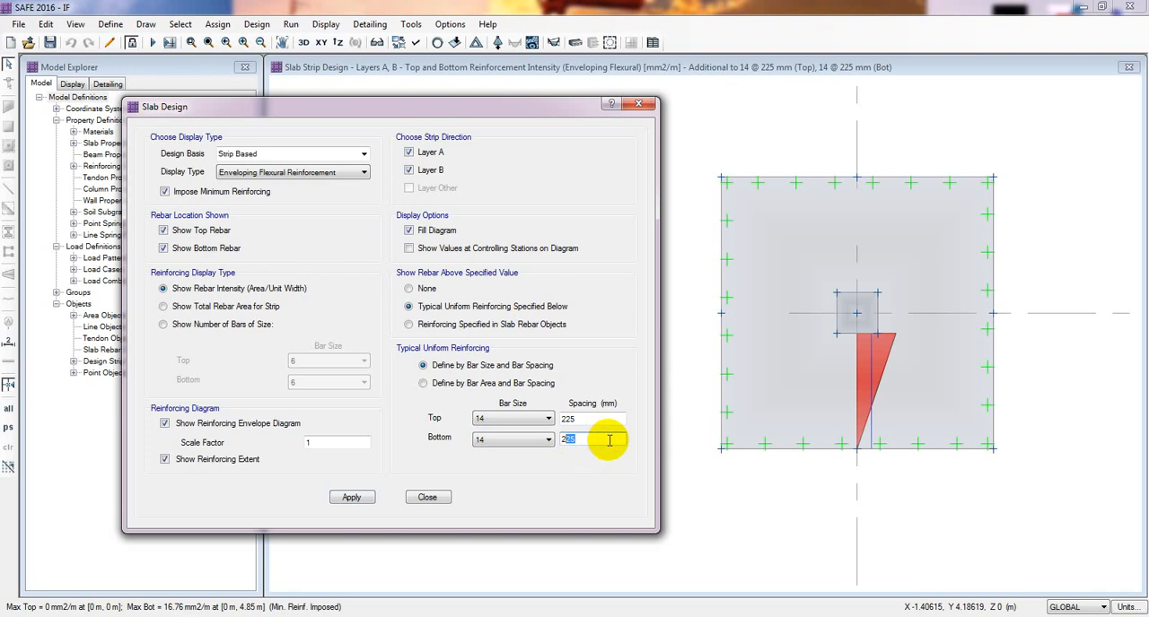
left_click(342, 499)
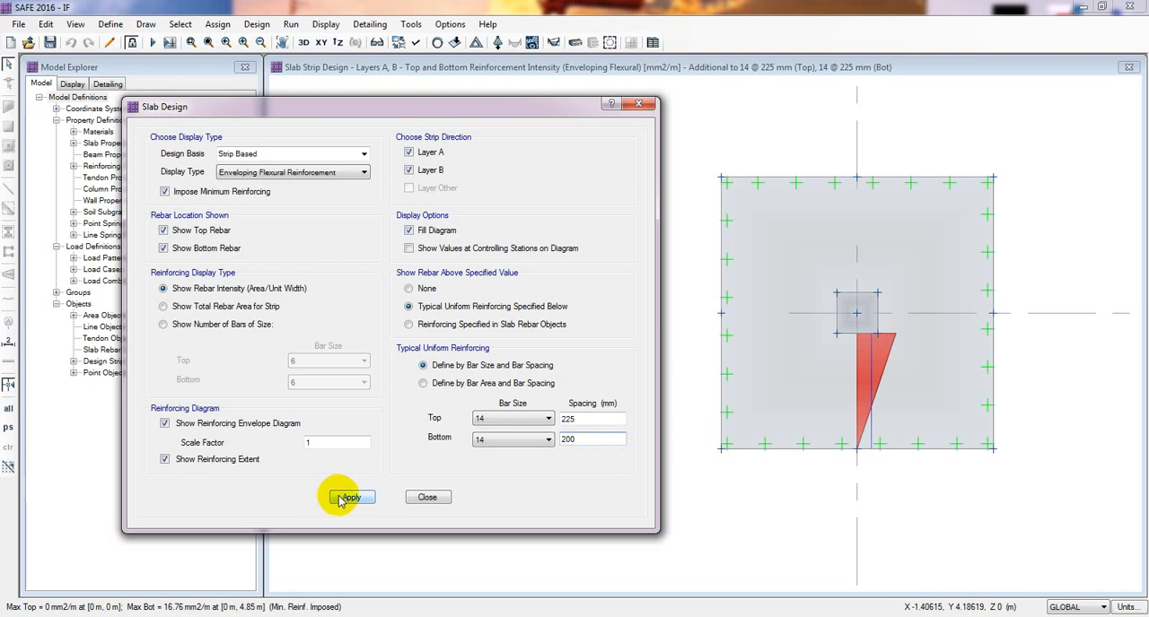
left_click(348, 498)
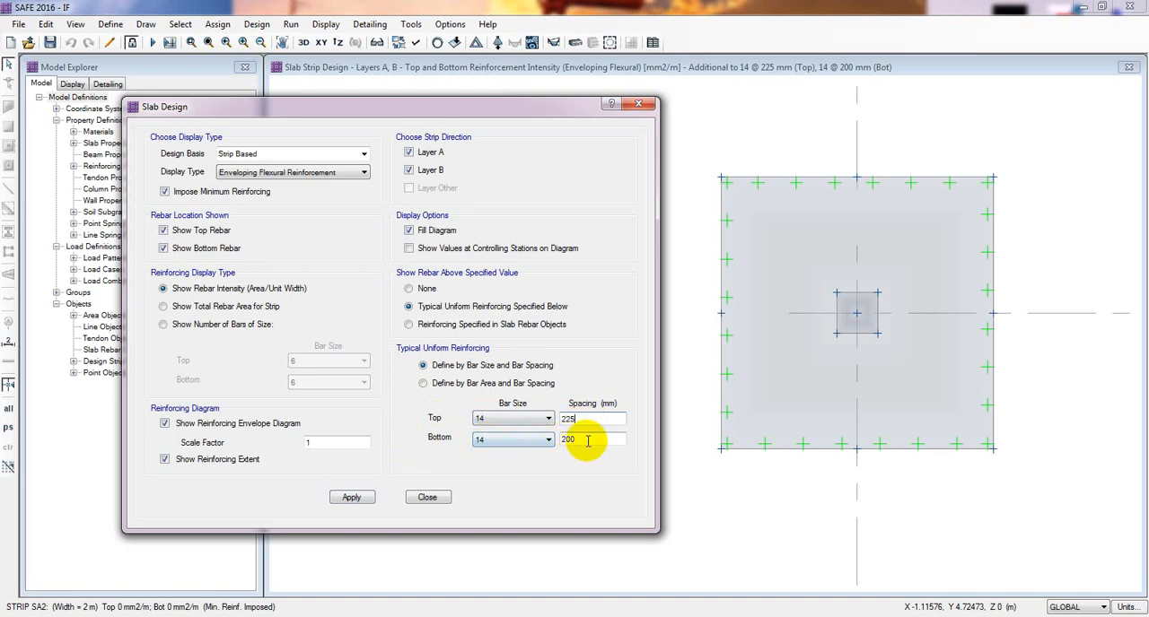
double_click(557, 439)
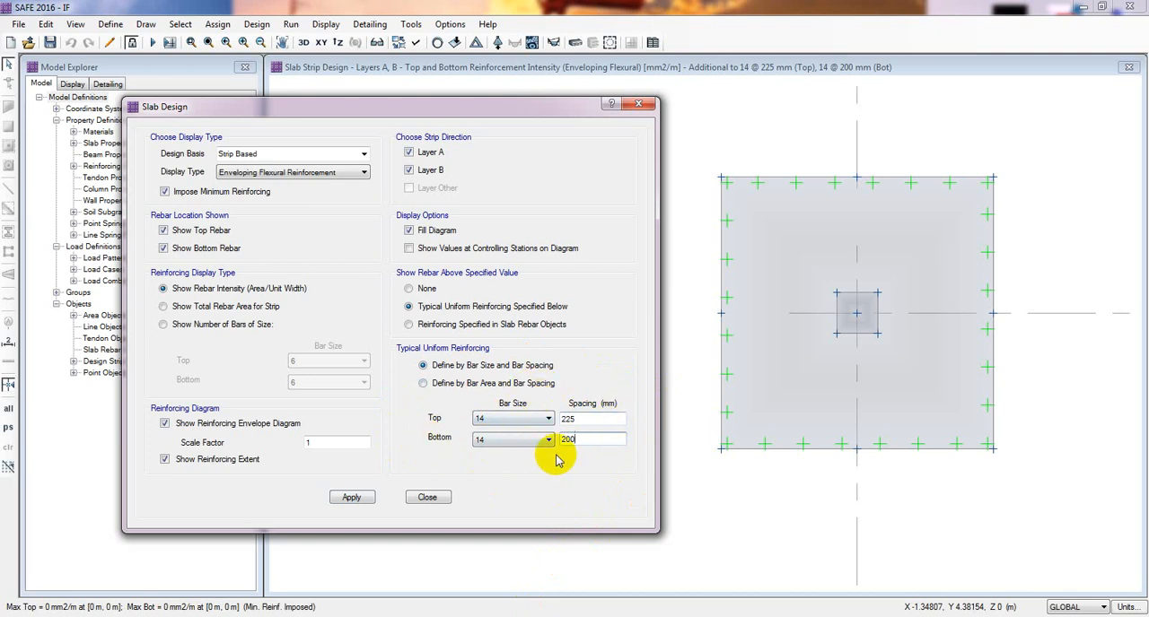
left_click(352, 498)
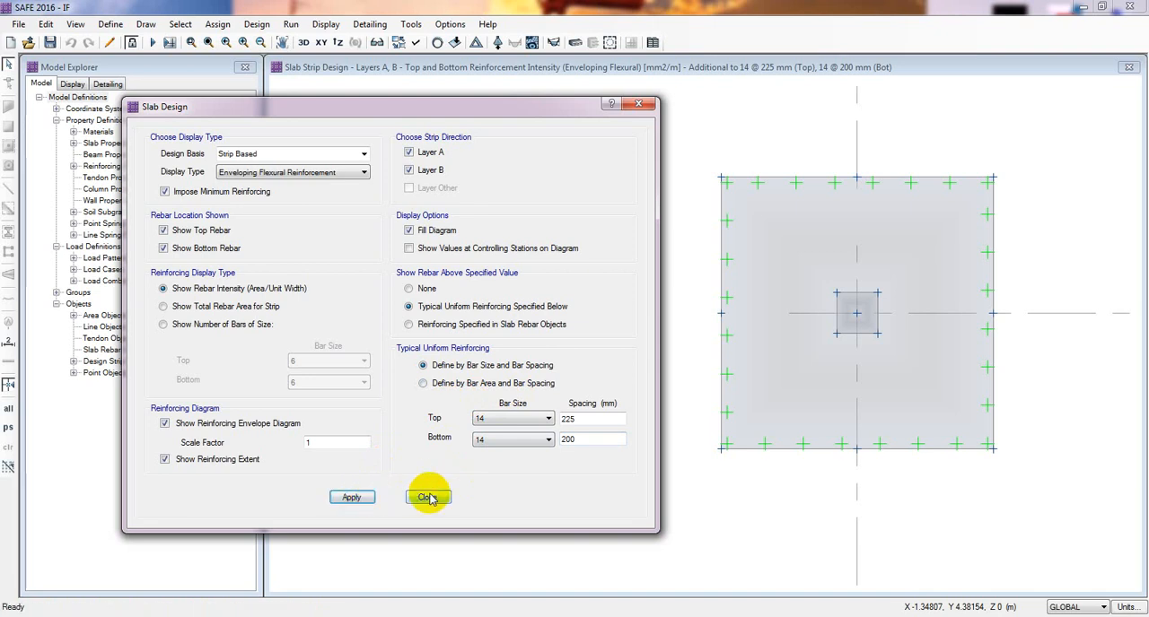
left_click(428, 498)
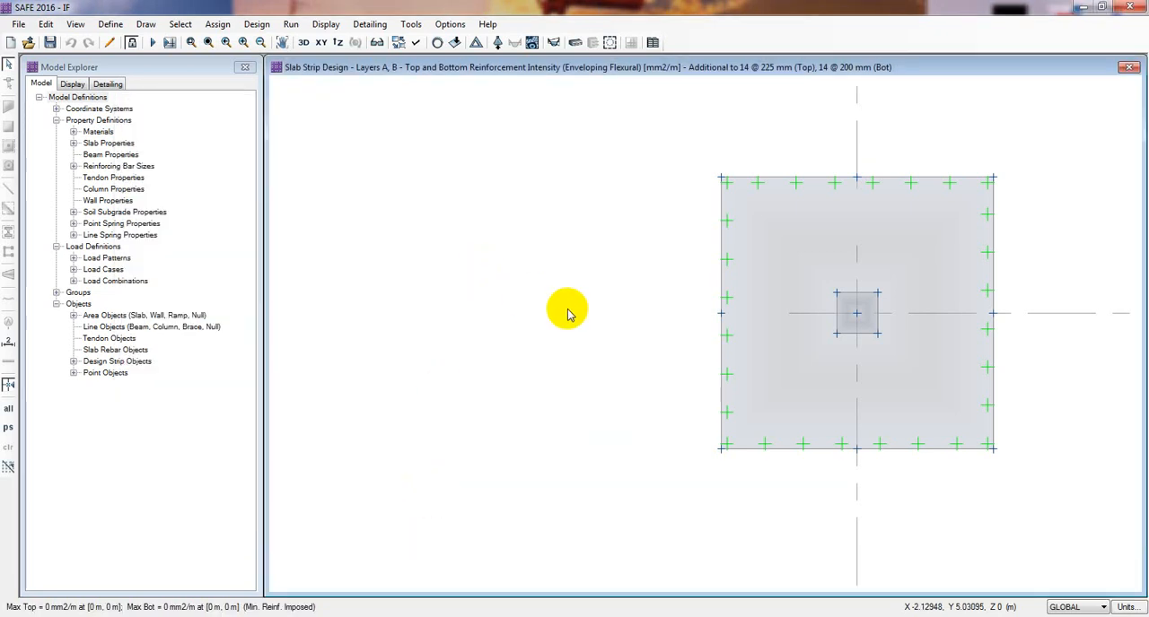
- Review the units, bar mark and material quantity settings in the detailing preferences and accept them
middle_click_drag(565, 311, 479, 315)
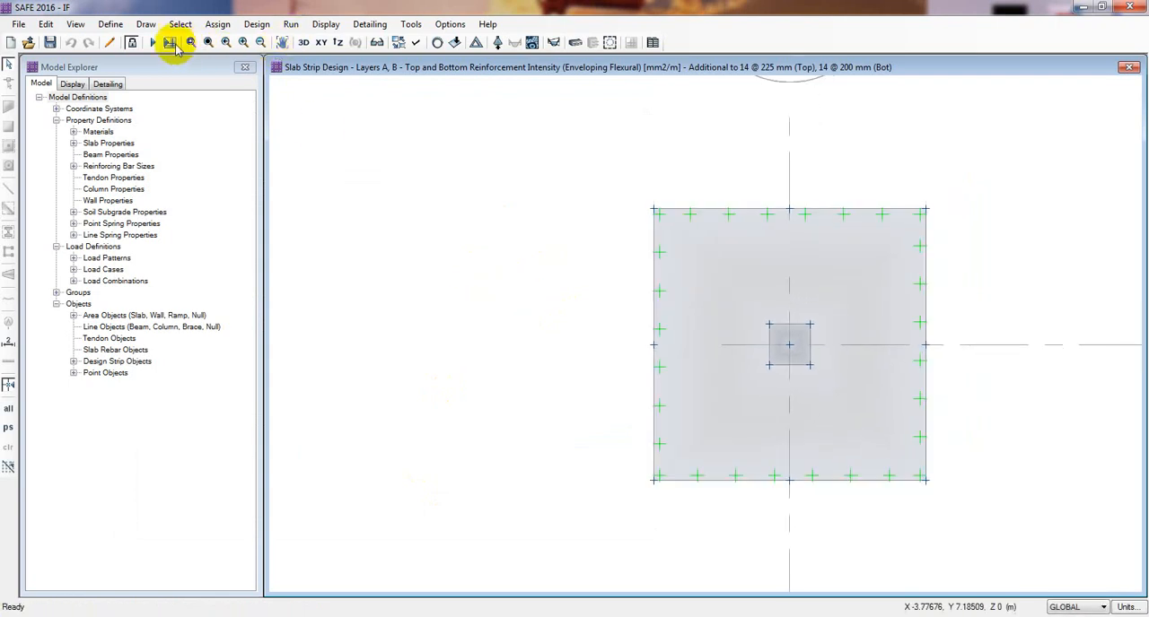
left_click(370, 24)
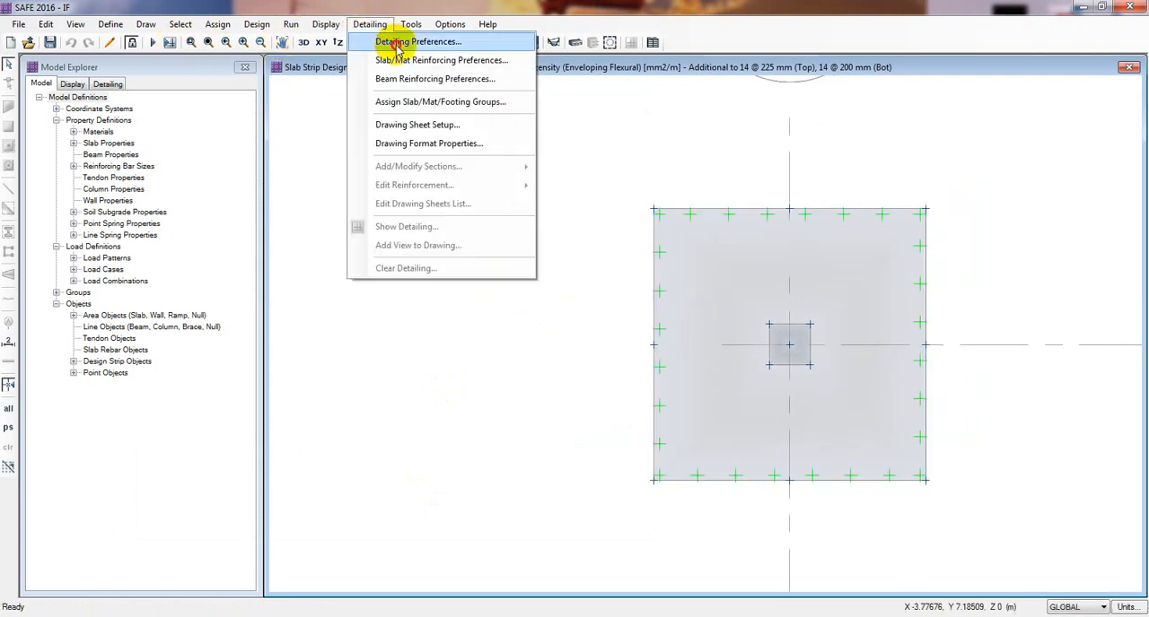
left_click(396, 43)
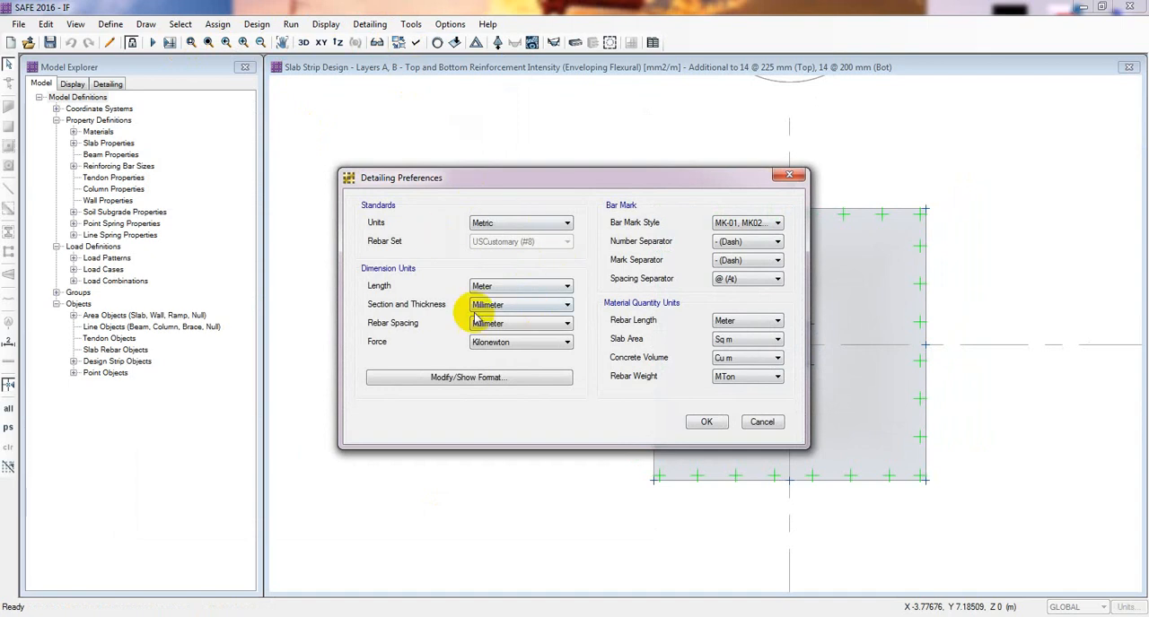
left_click(705, 423)
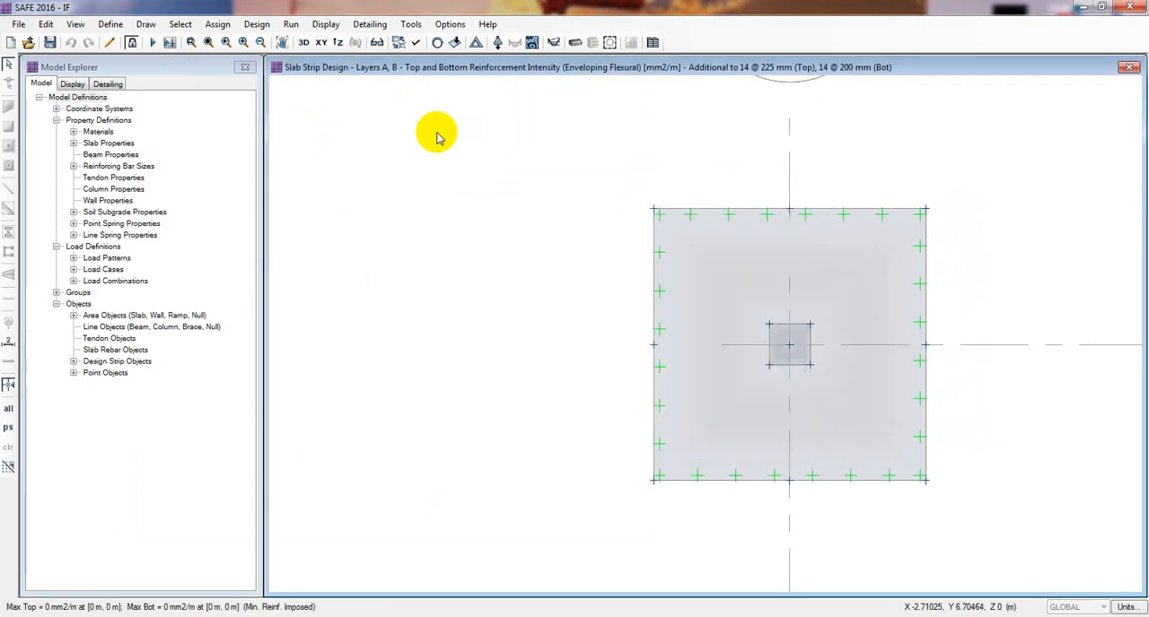
- Review the general display and rebar selection settings in the slab/mat reinforcing preferences and accept them
left_click(369, 25)
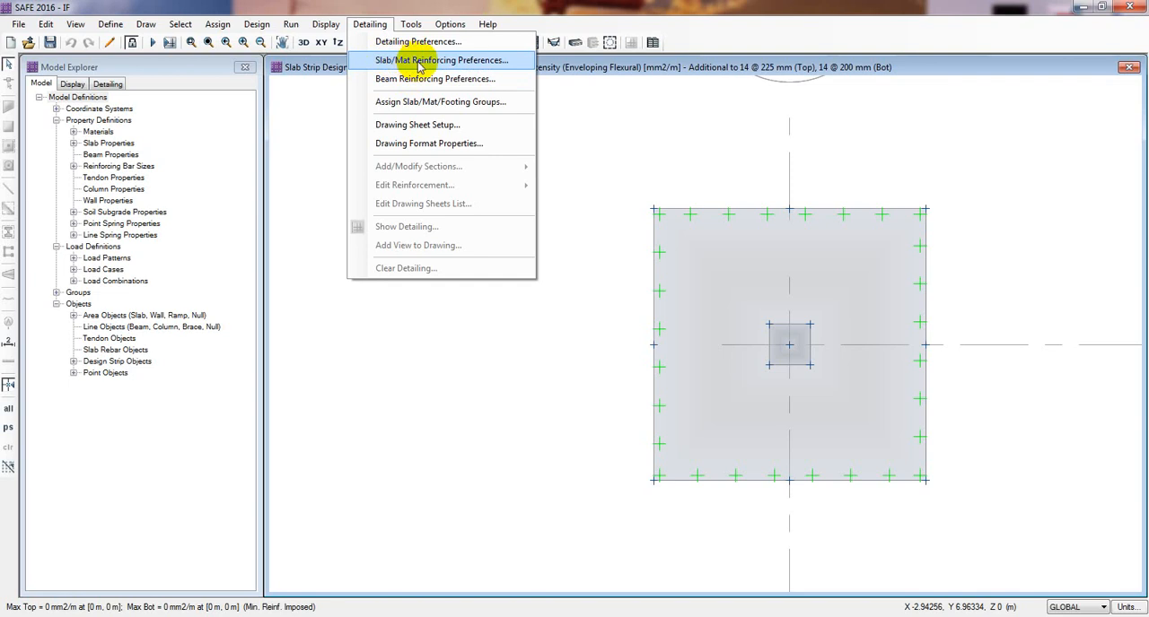
left_click(475, 62)
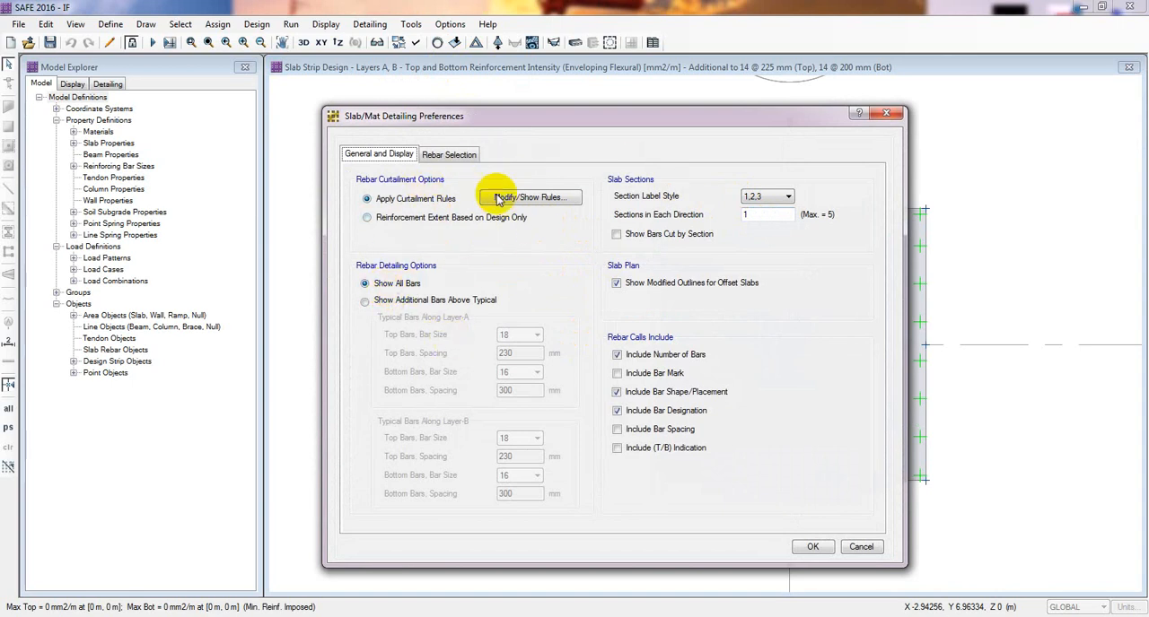
left_click(452, 157)
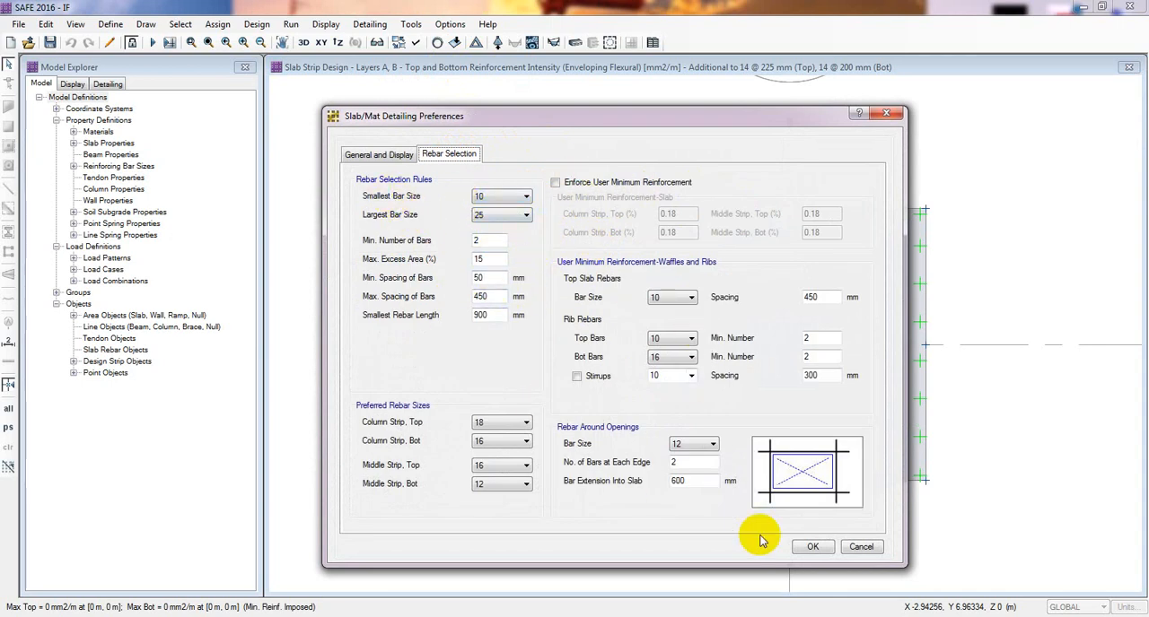
left_click(811, 547)
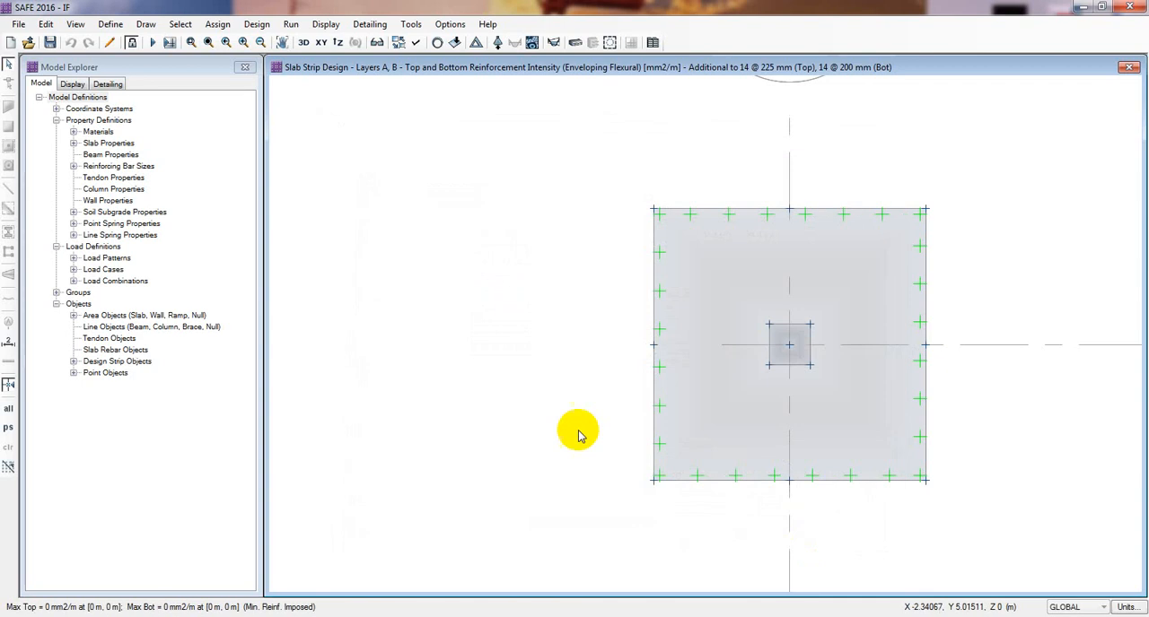
- Run the detailing for the footing and inspect the generated footing layout plan
left_click(168, 44)
left_click(539, 388)
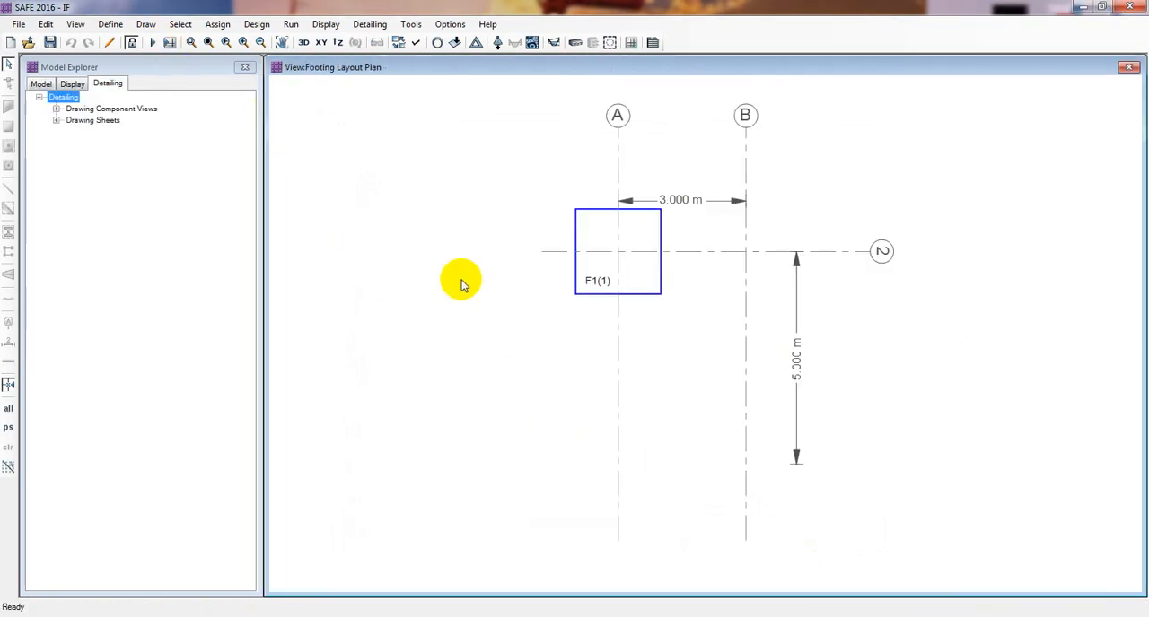
middle_click_drag(463, 284, 482, 306)
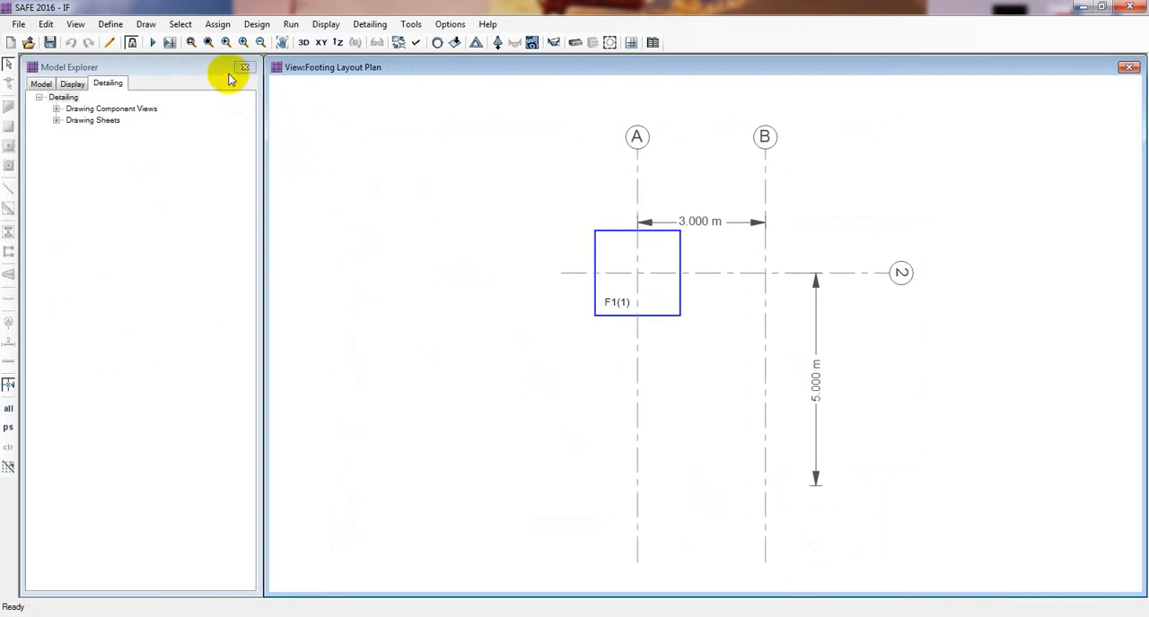
scroll(616, 236, "up", 1)
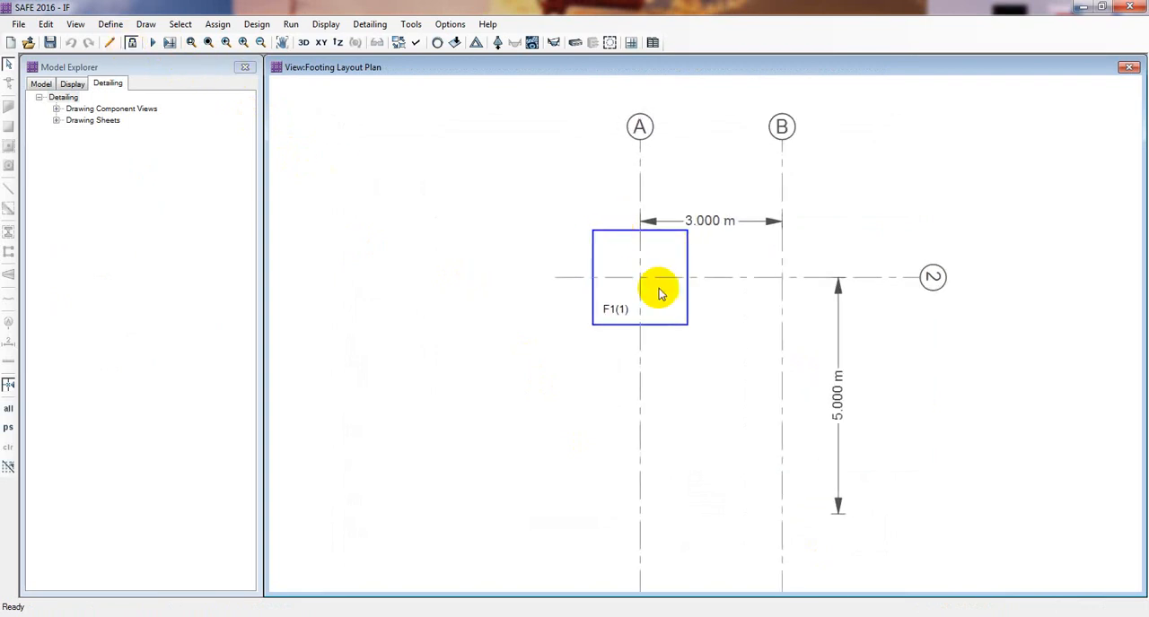
- Review the rebar shape codes and the slab/mat curtailment views for the column strip and middle strip
left_click(55, 109)
left_click(104, 120)
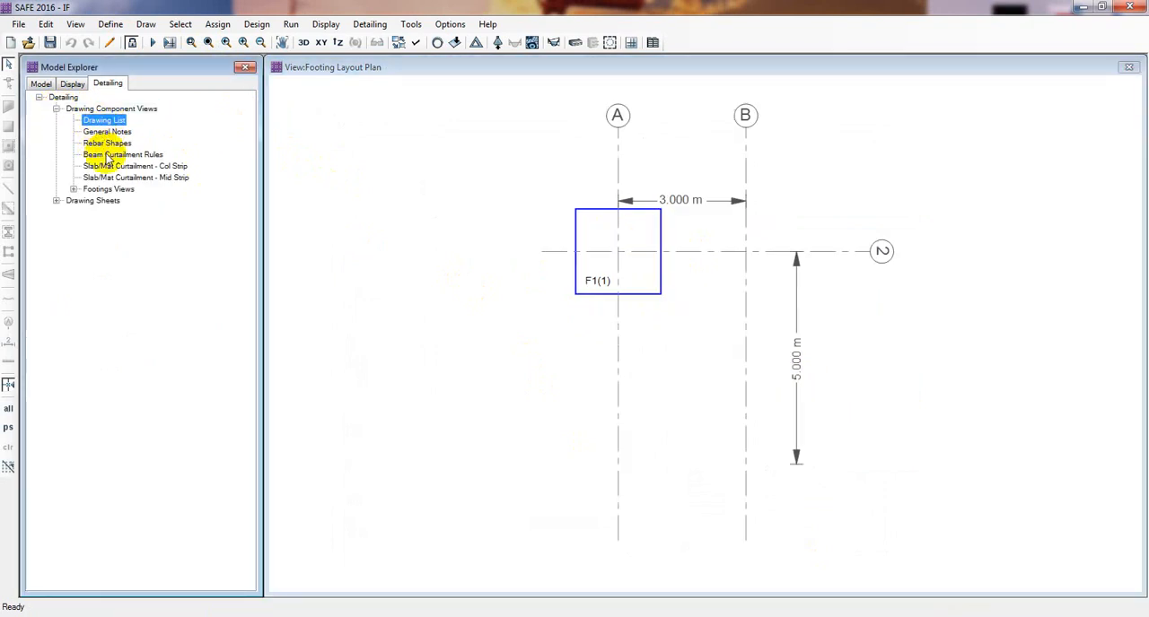
left_click(108, 143)
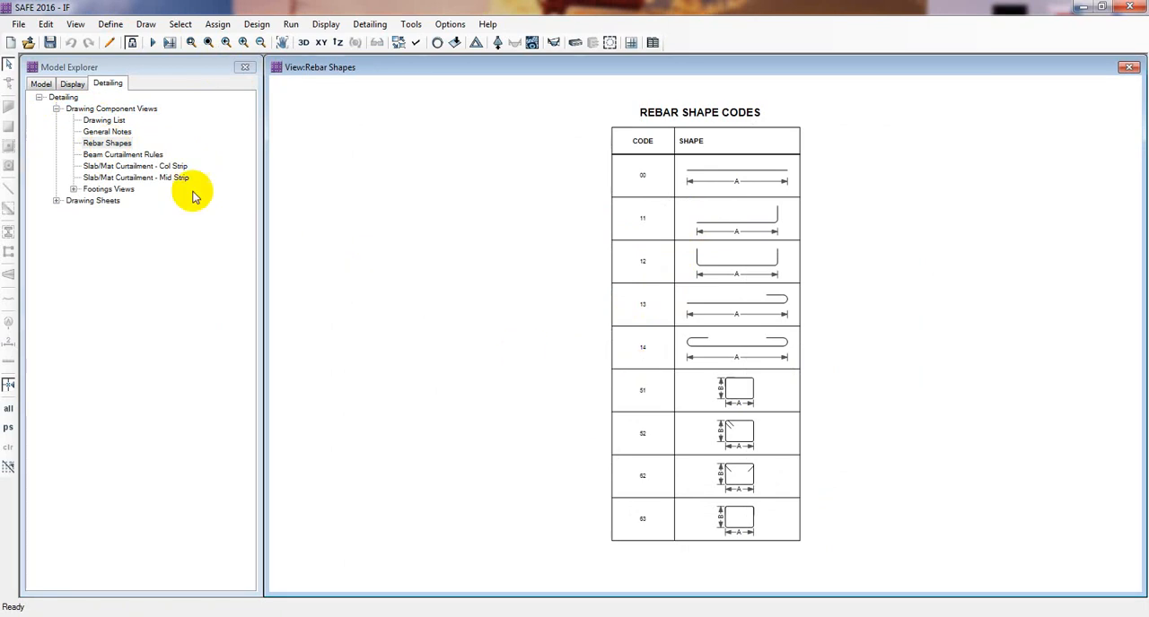
left_click(139, 166)
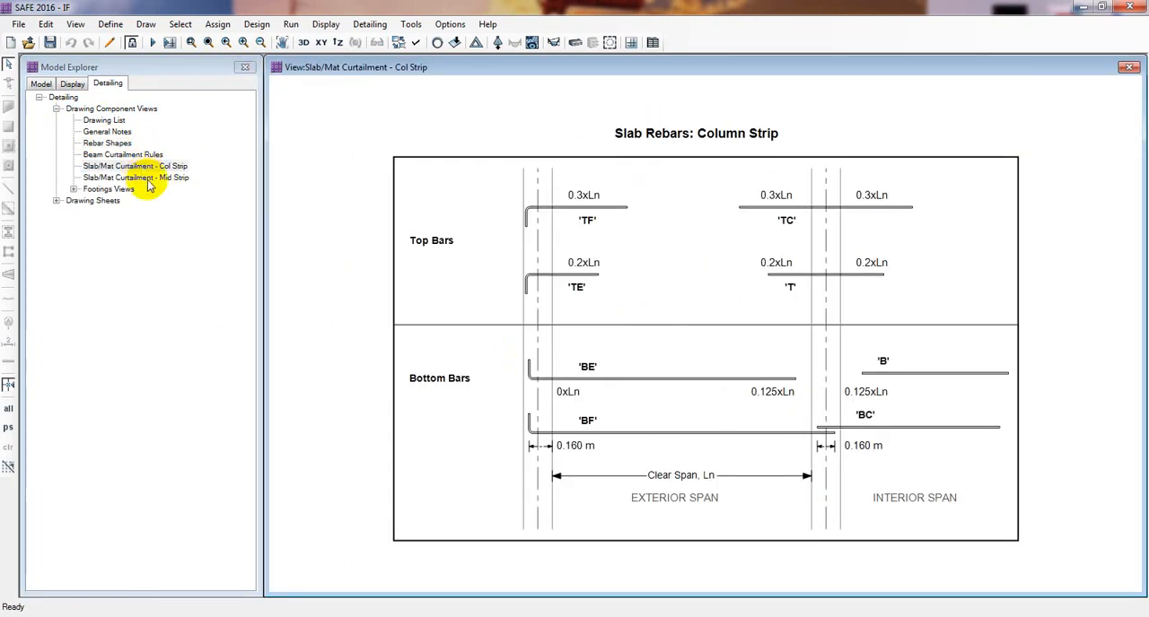
left_click(149, 178)
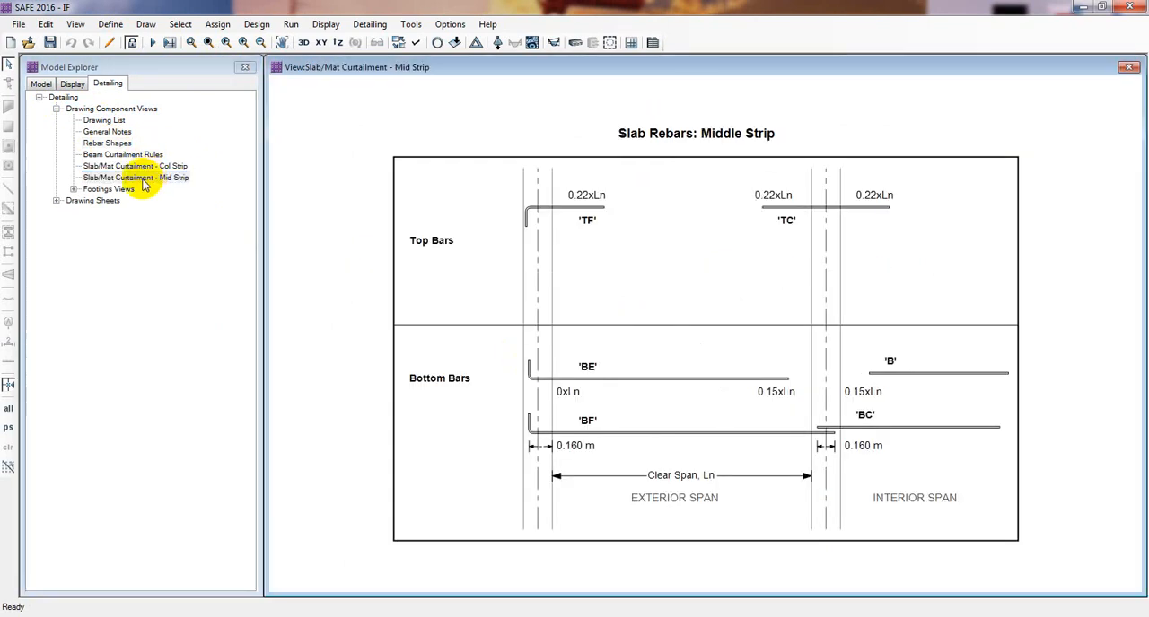
- View the footing layout plan component, then examine the dimensions, thickness and bar directions in the footings table view
left_click(74, 190)
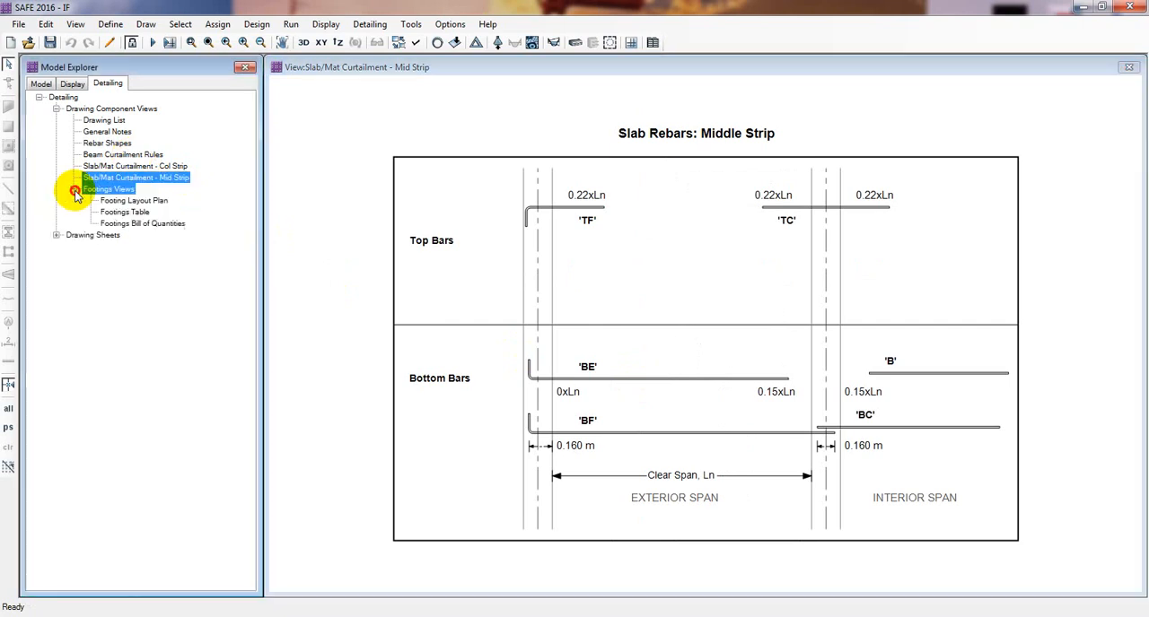
left_click(122, 202)
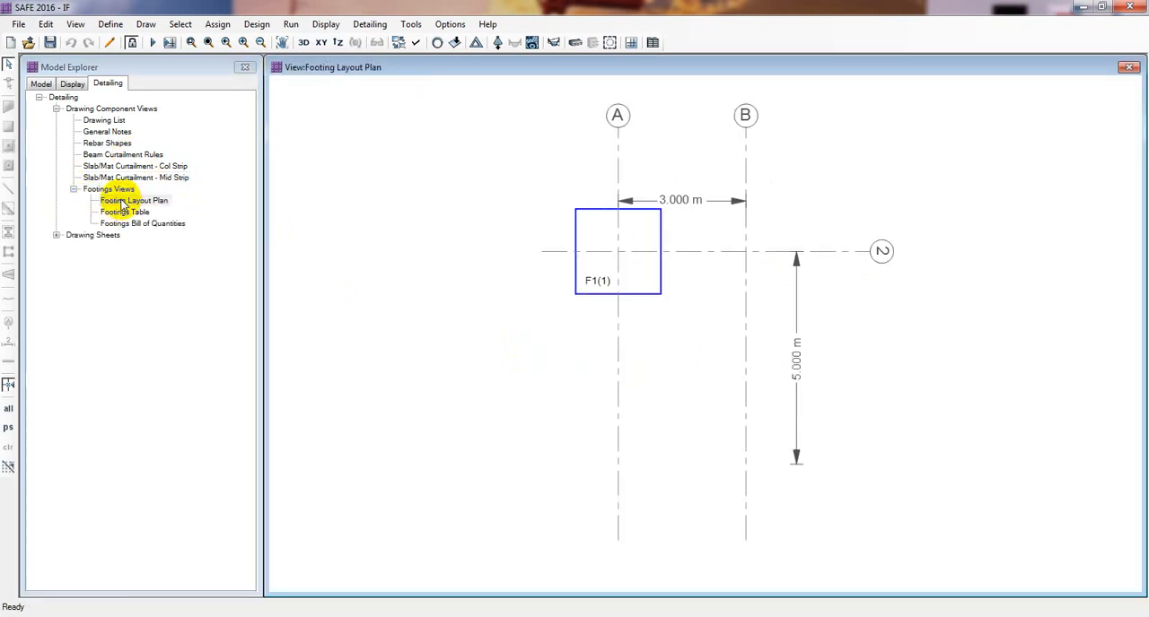
left_click(126, 212)
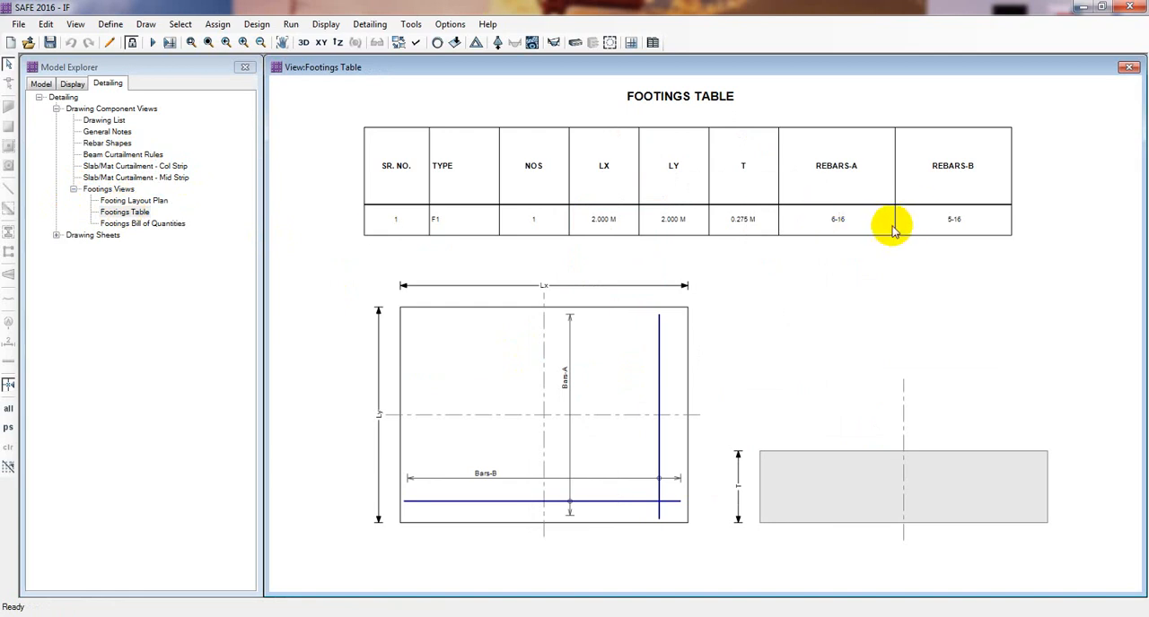
scroll(516, 454, "up", 3)
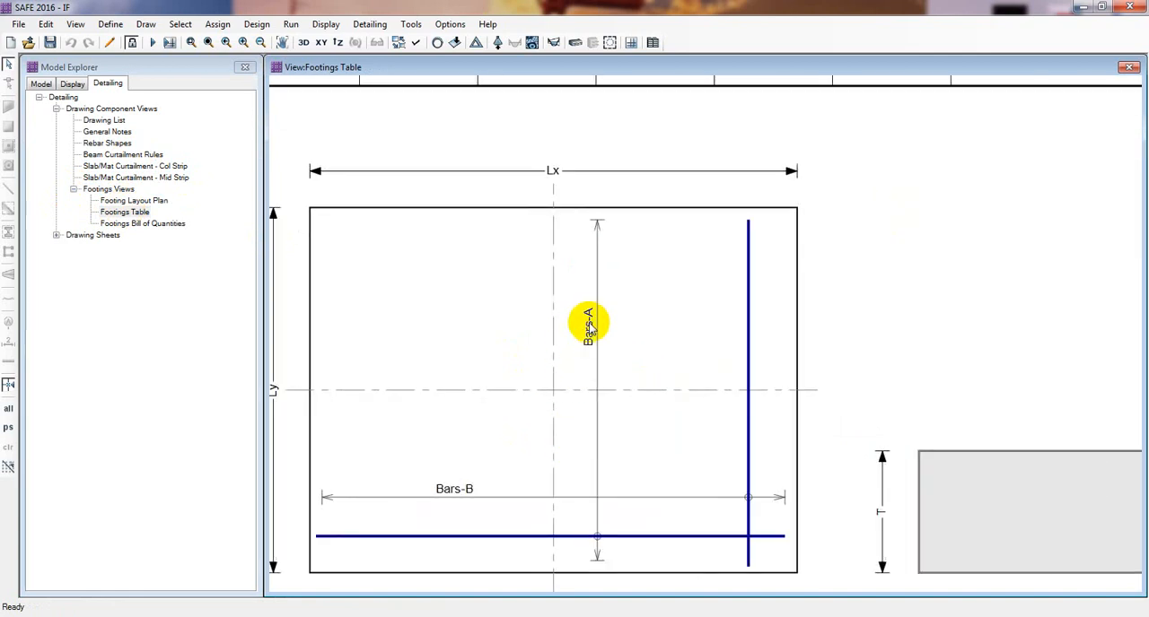
scroll(668, 492, "down", 4)
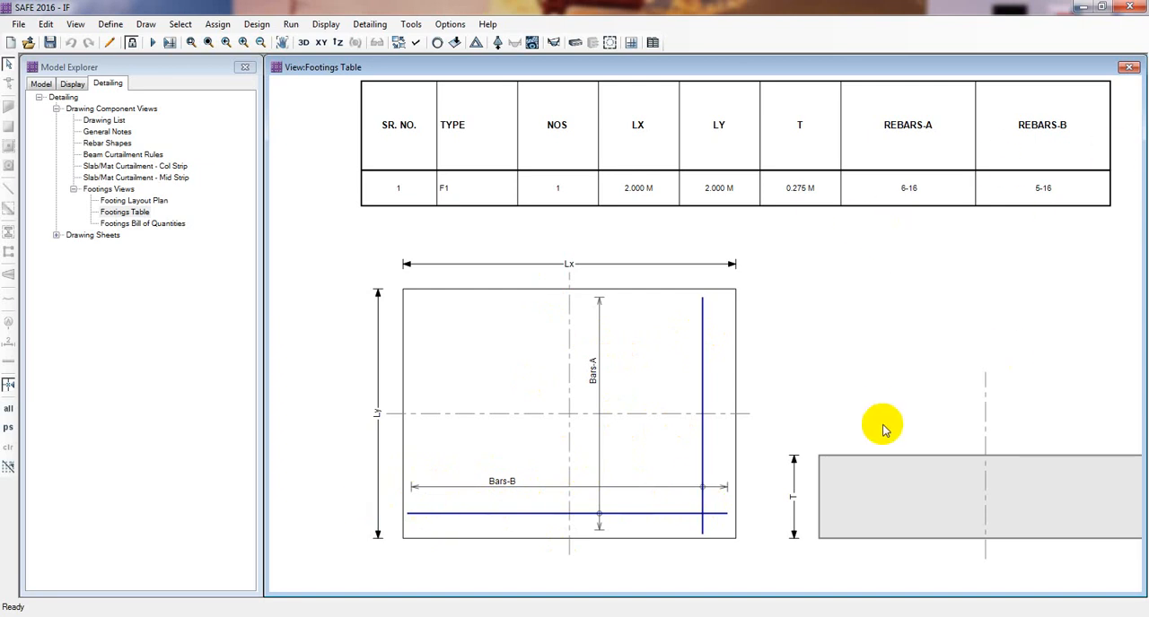
scroll(889, 449, "down", 1)
middle_click_drag(897, 474, 696, 409)
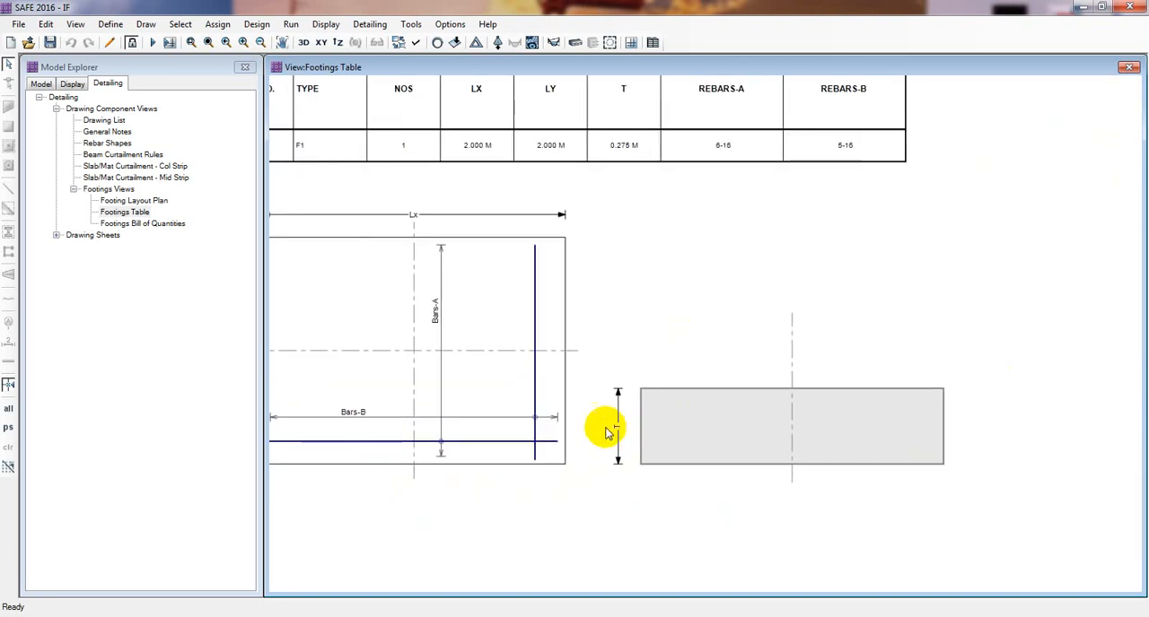
middle_click_drag(608, 428, 759, 487)
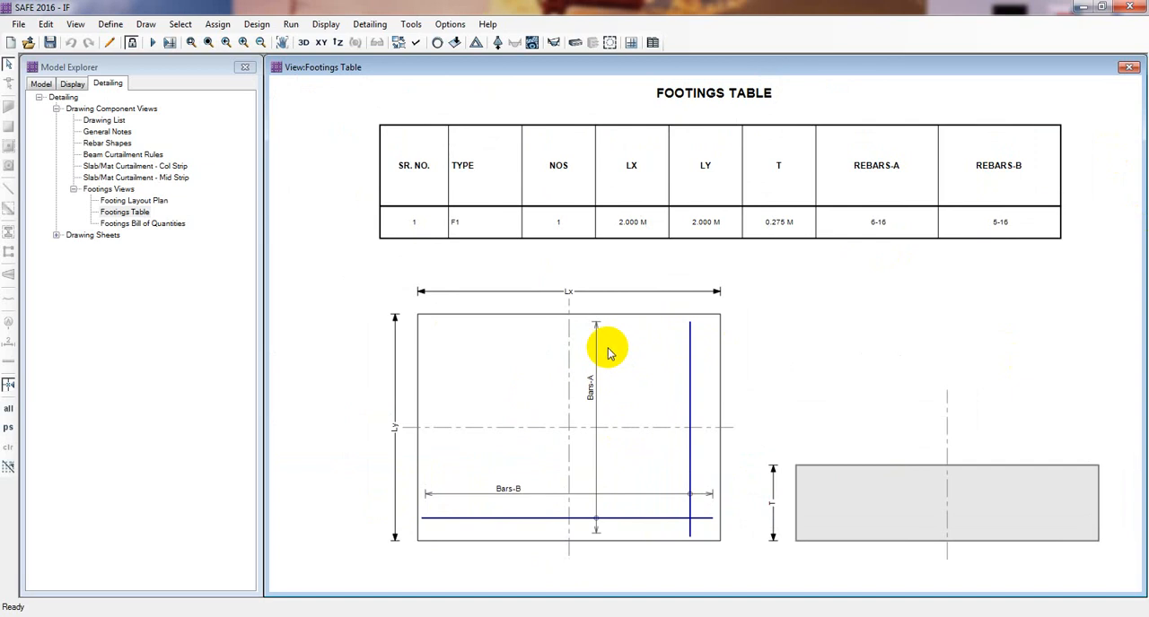
scroll(768, 226, "up", 3)
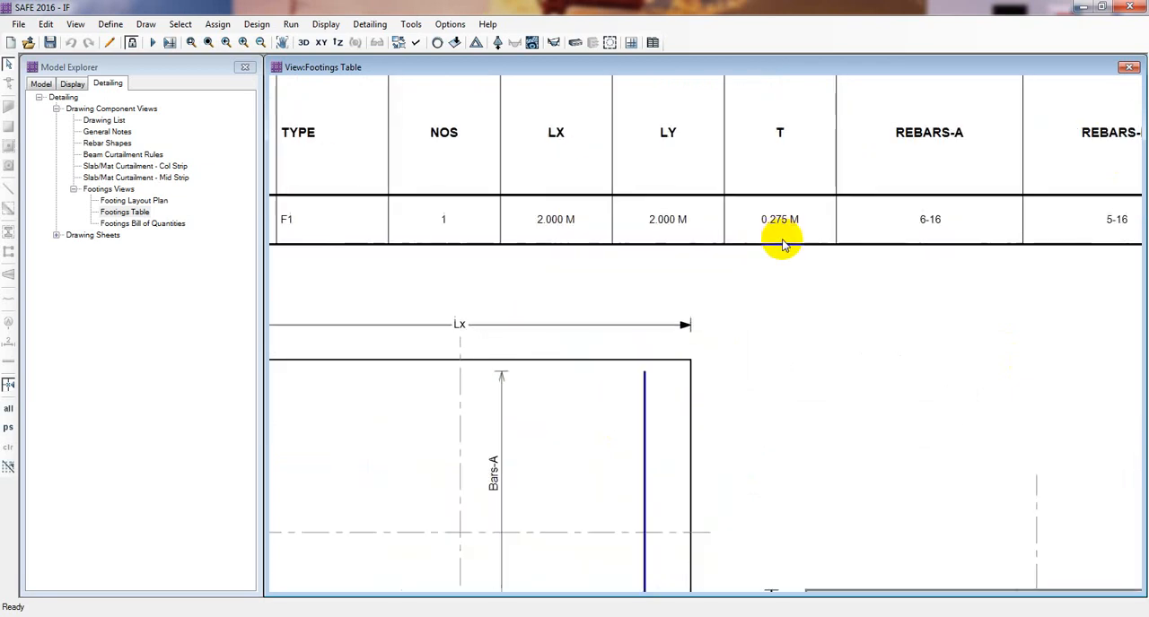
scroll(801, 227, "down", 2)
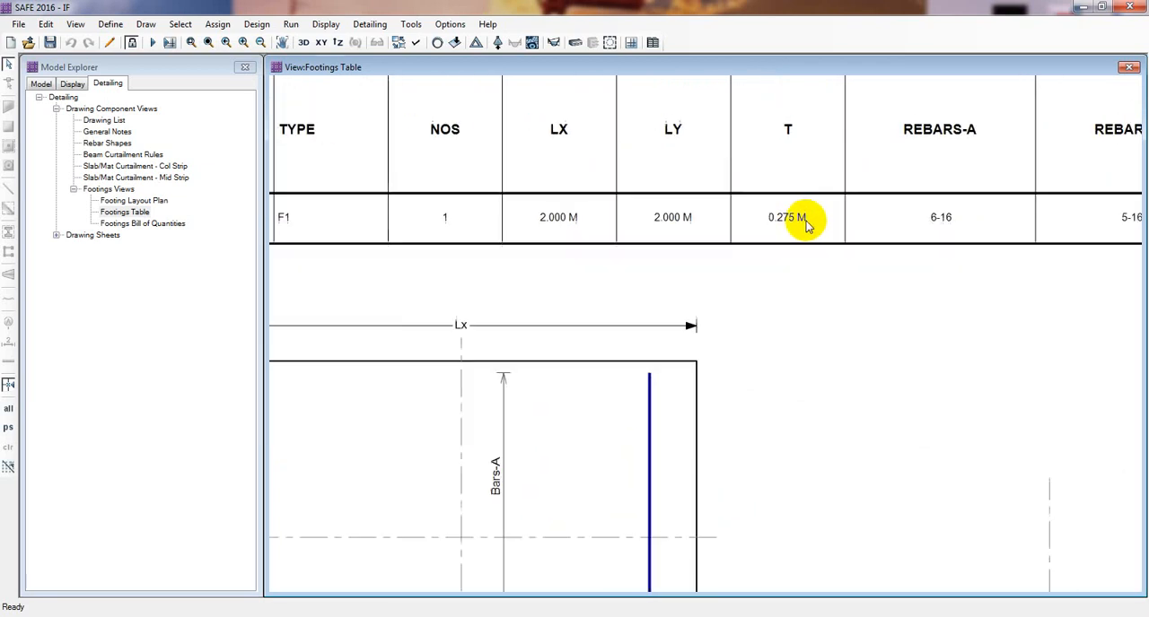
scroll(764, 273, "down", 1)
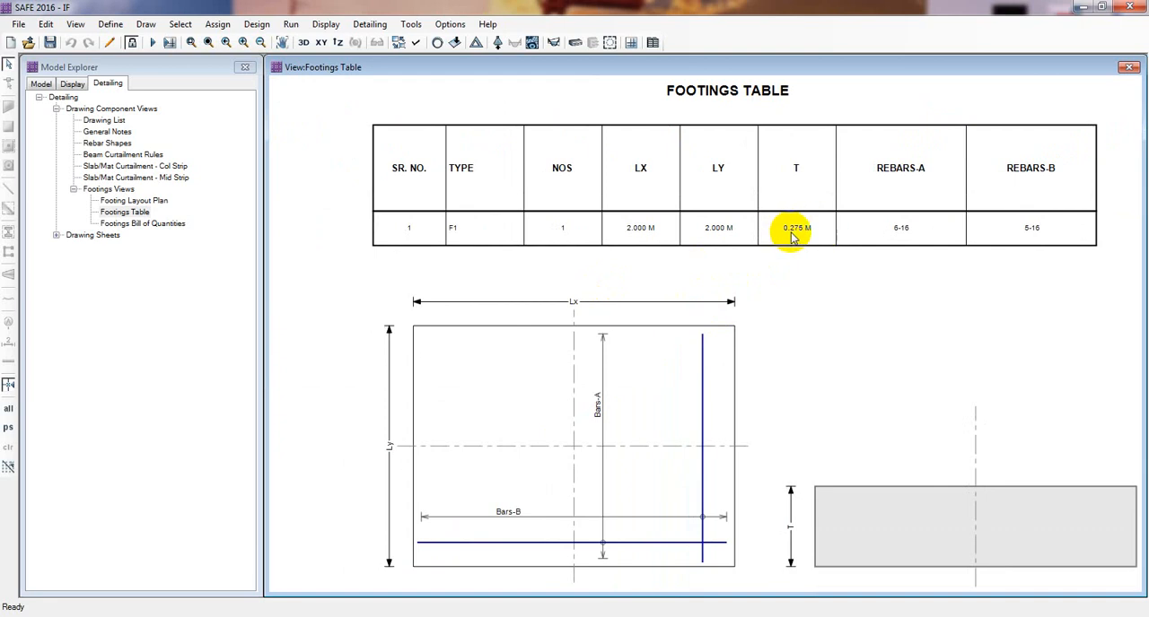
- Open the footings bill of quantities view to check the bar size, length and weight
left_click(139, 226)
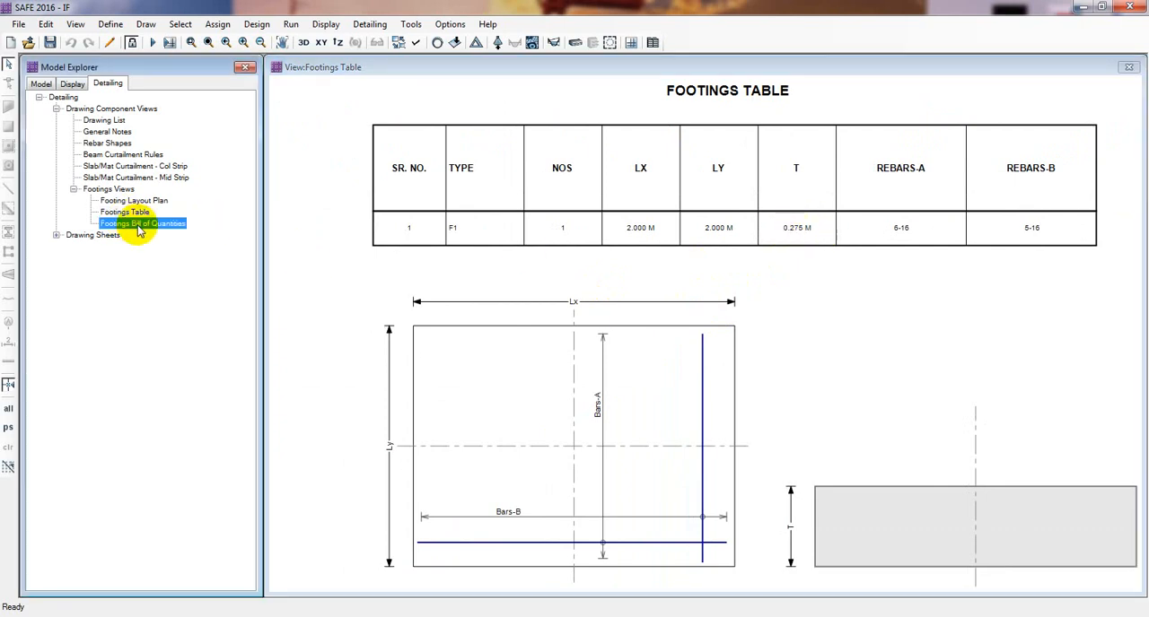
double_click(139, 225)
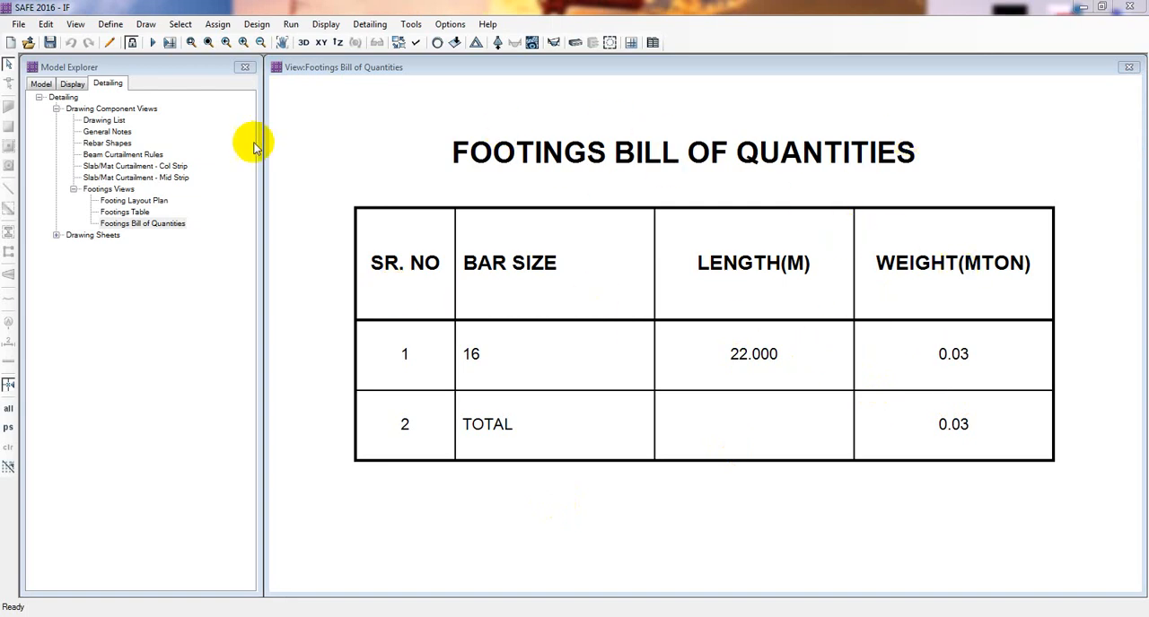
- Open the Footing Layout Plan drawing sheet and examine the plan placed on it
left_click(52, 235)
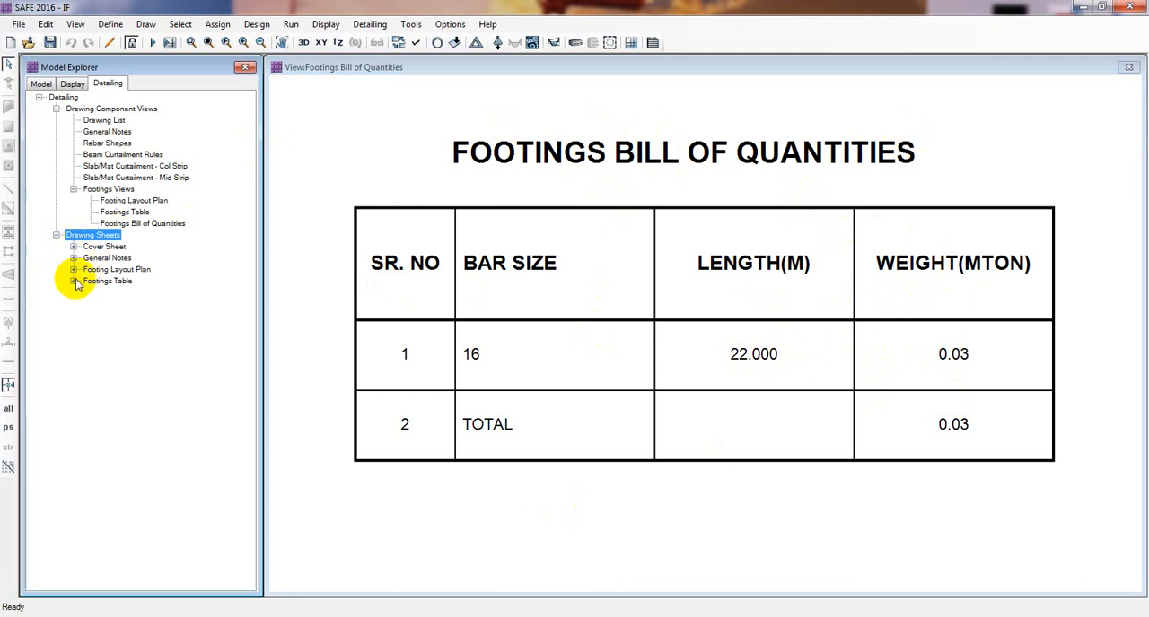
left_click(76, 270)
left_click(118, 283)
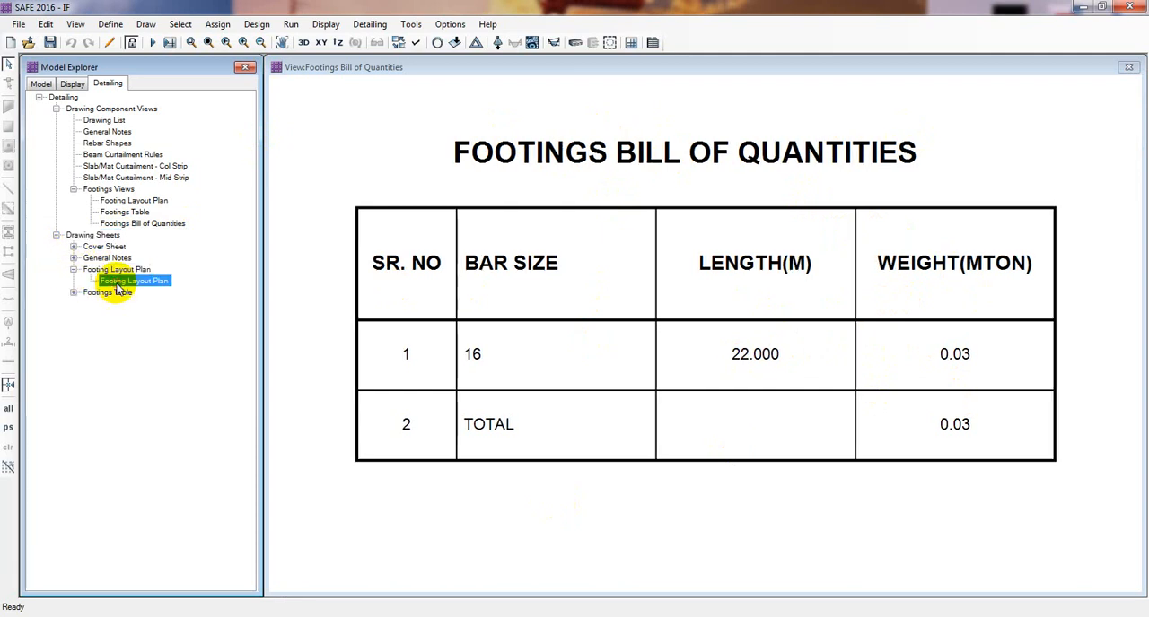
double_click(130, 282)
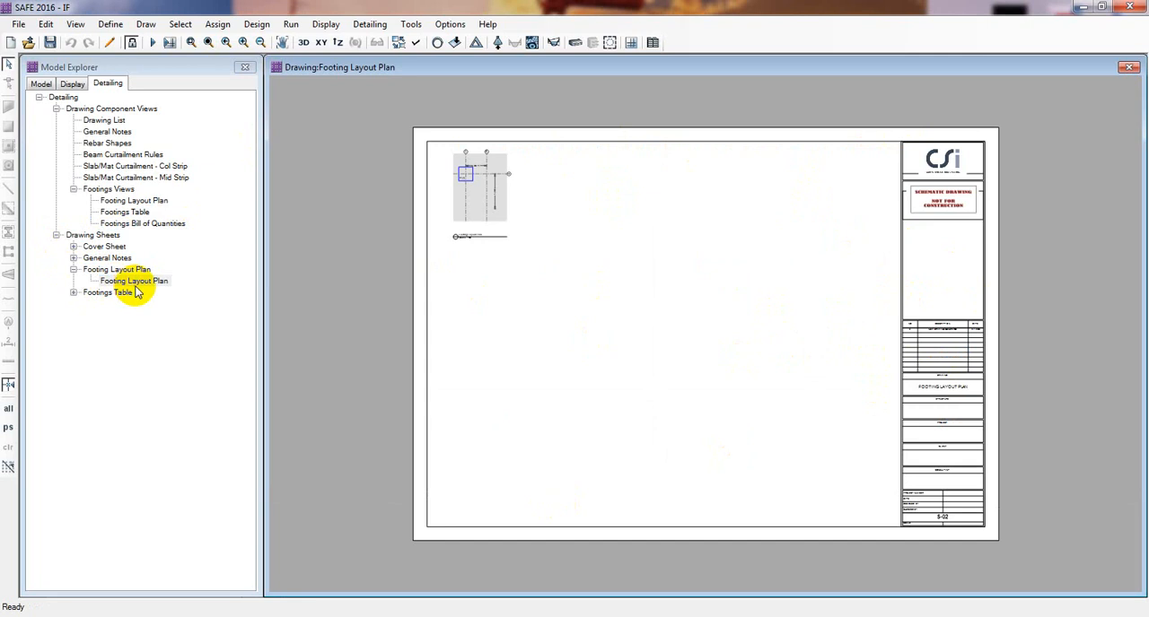
scroll(480, 164, "up", 6)
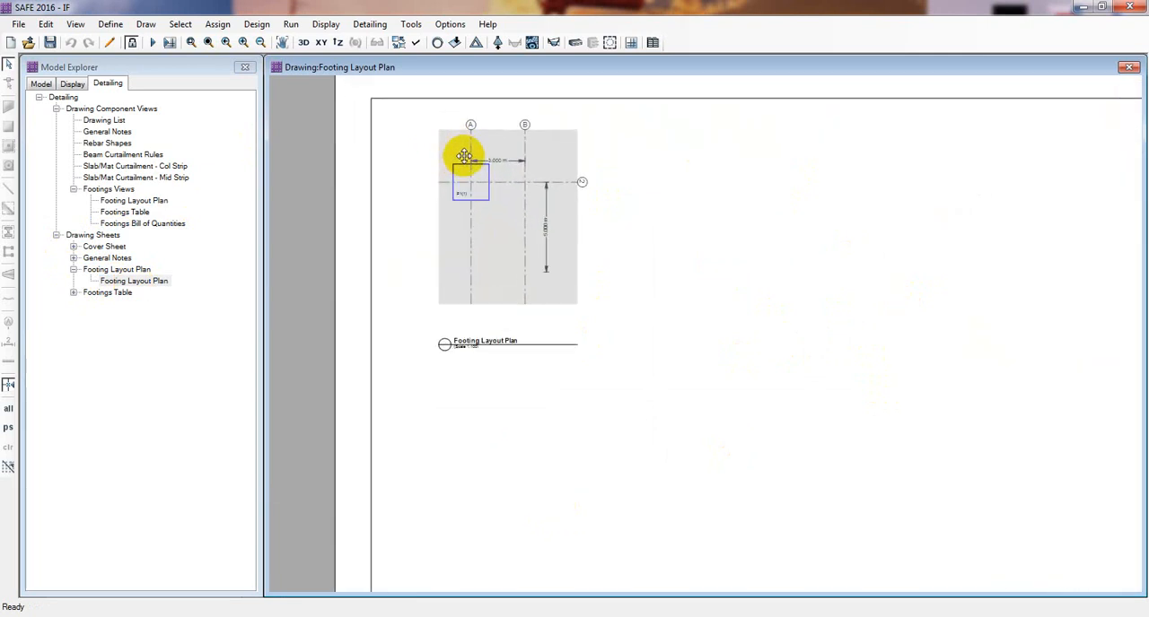
scroll(457, 193, "down", 3)
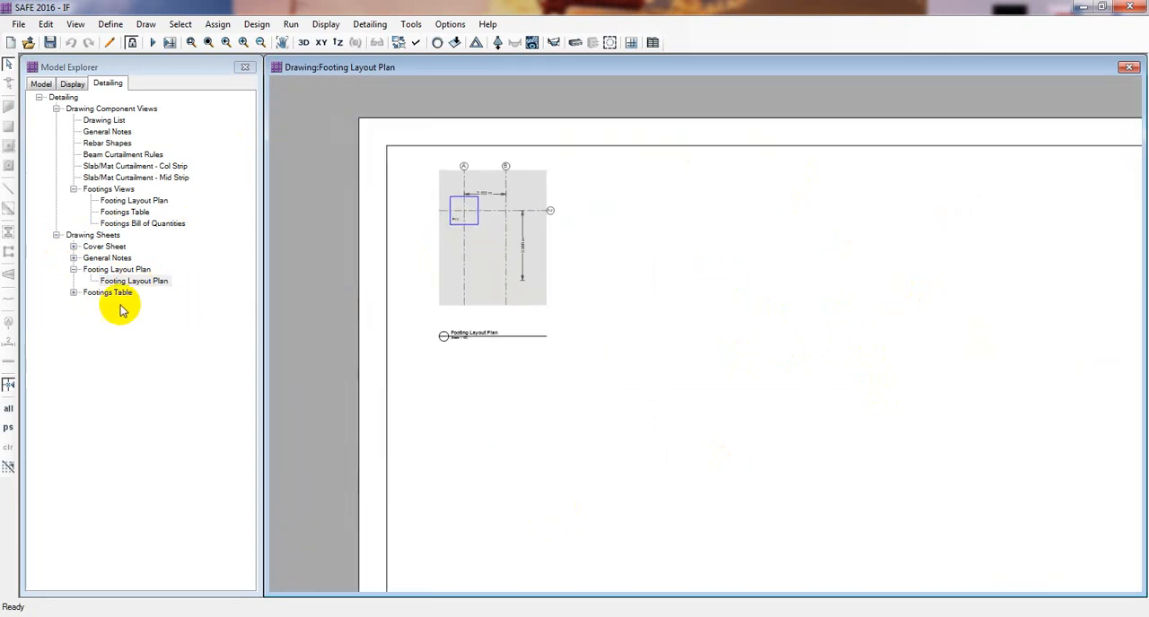
- Open the Footings Table drawing sheet and examine its table, reinforcement plan and footing section
left_click(73, 293)
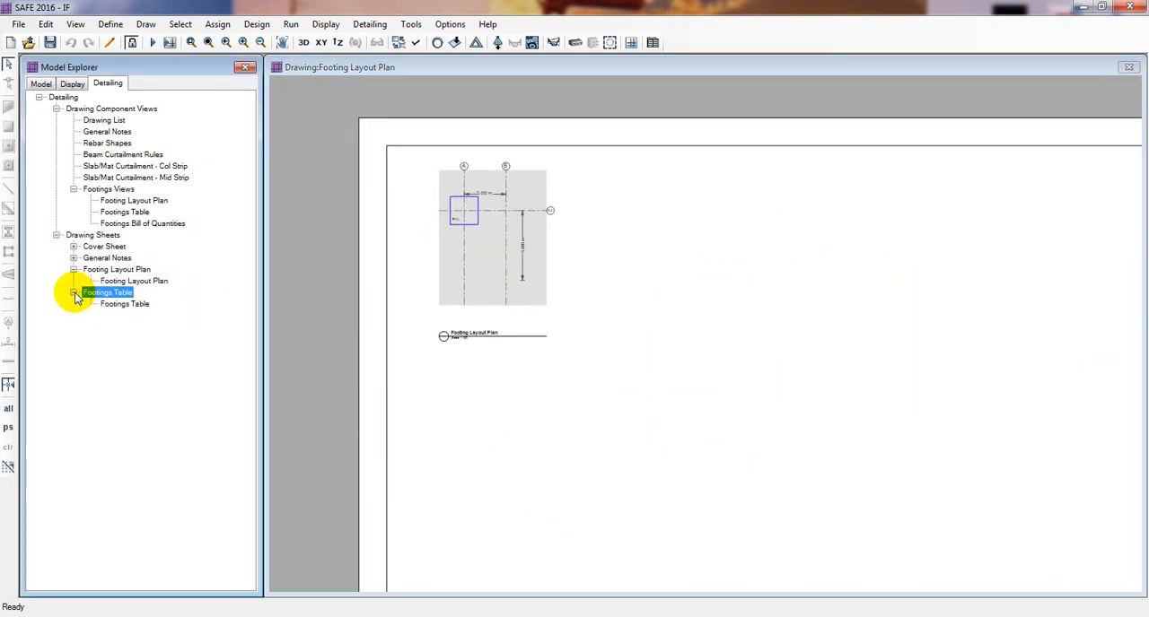
double_click(124, 304)
scroll(493, 179, "up", 4)
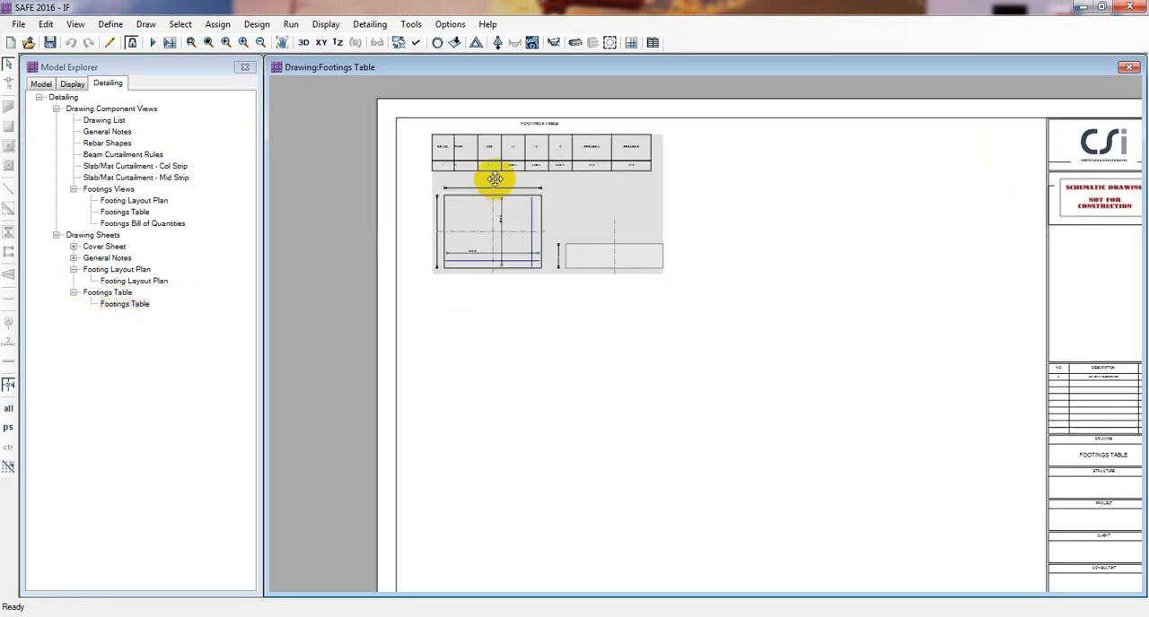
scroll(482, 172, "up", 2)
left_click_drag(498, 203, 517, 283)
scroll(490, 282, "up", 1)
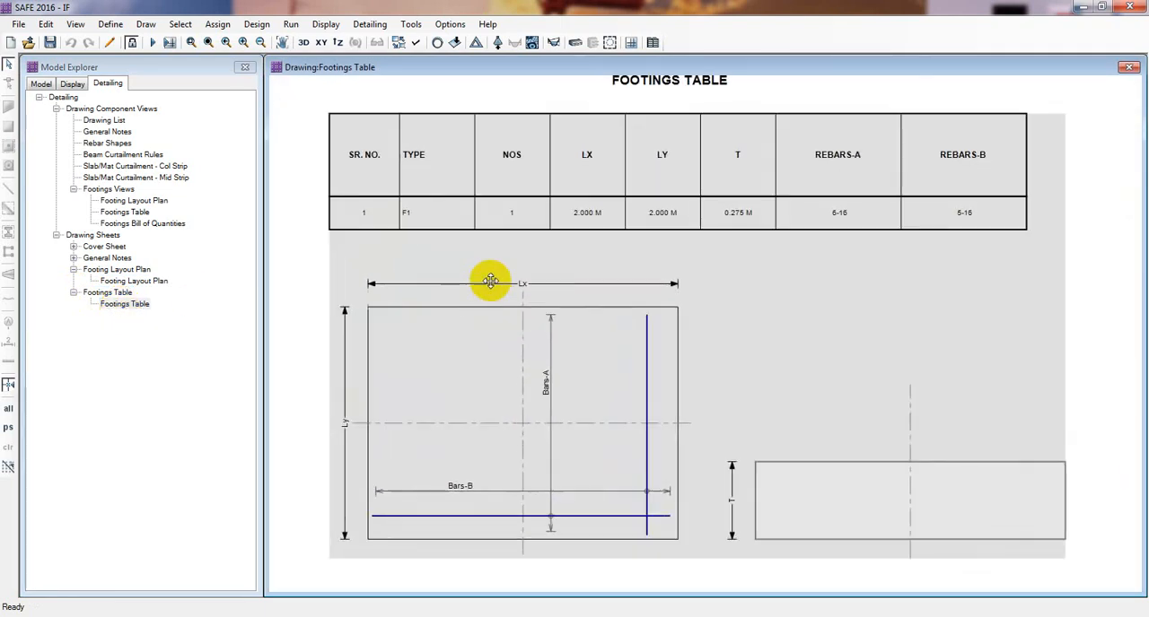
scroll(496, 271, "down", 1)
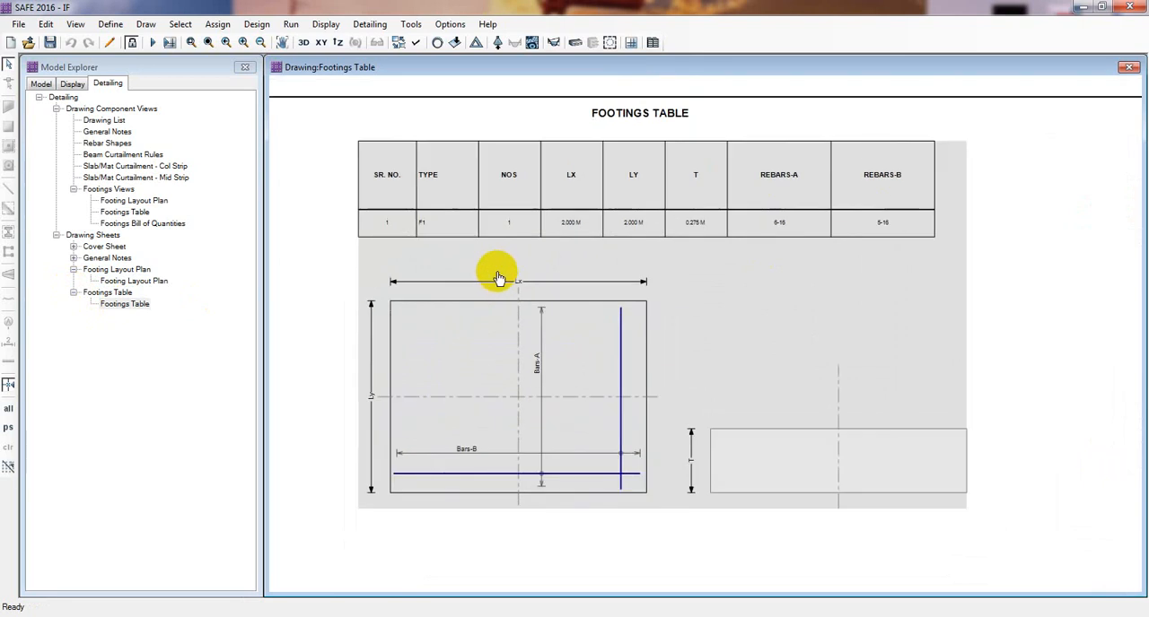
left_click_drag(499, 278, 502, 297)
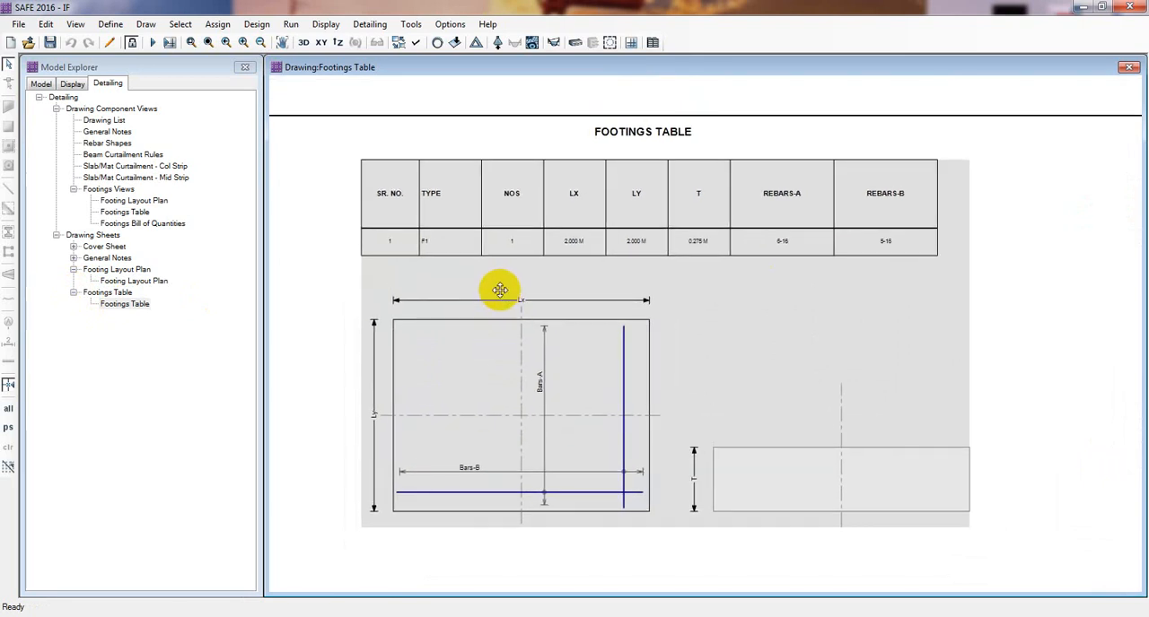
left_click_drag(558, 417, 567, 413)
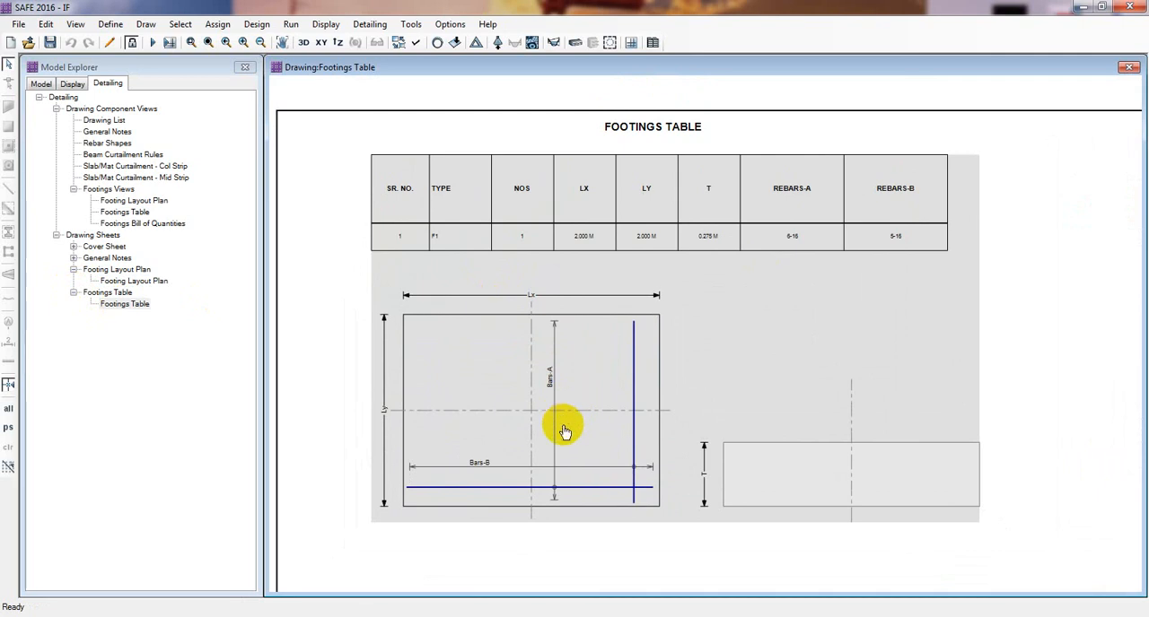
left_click_drag(563, 432, 557, 412)
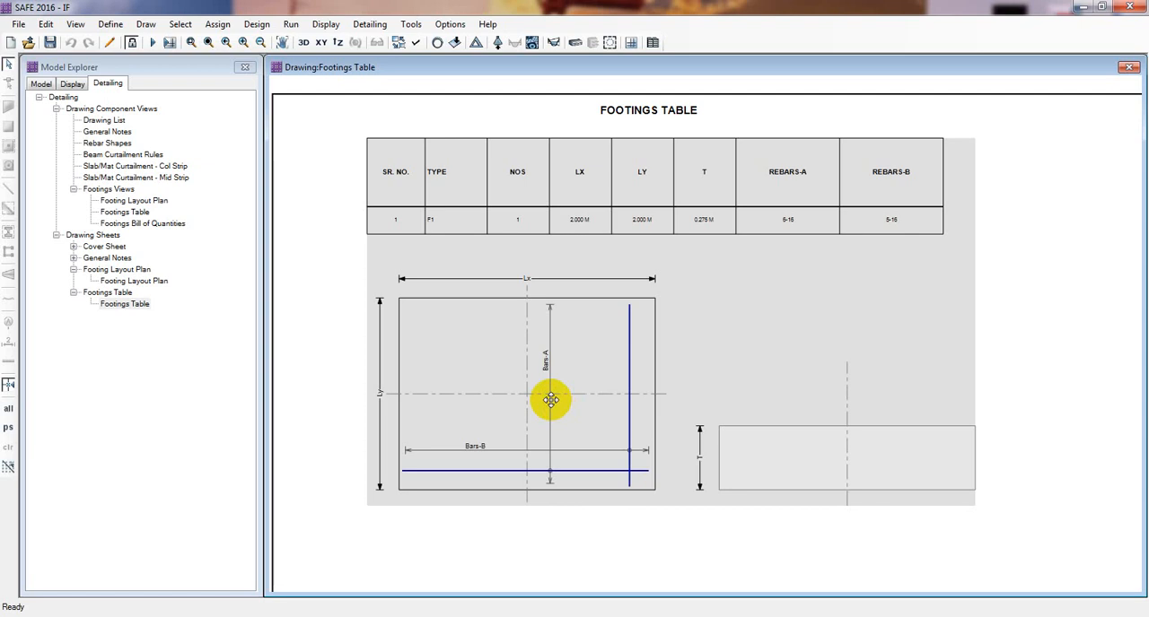
scroll(550, 399, "down", 3)
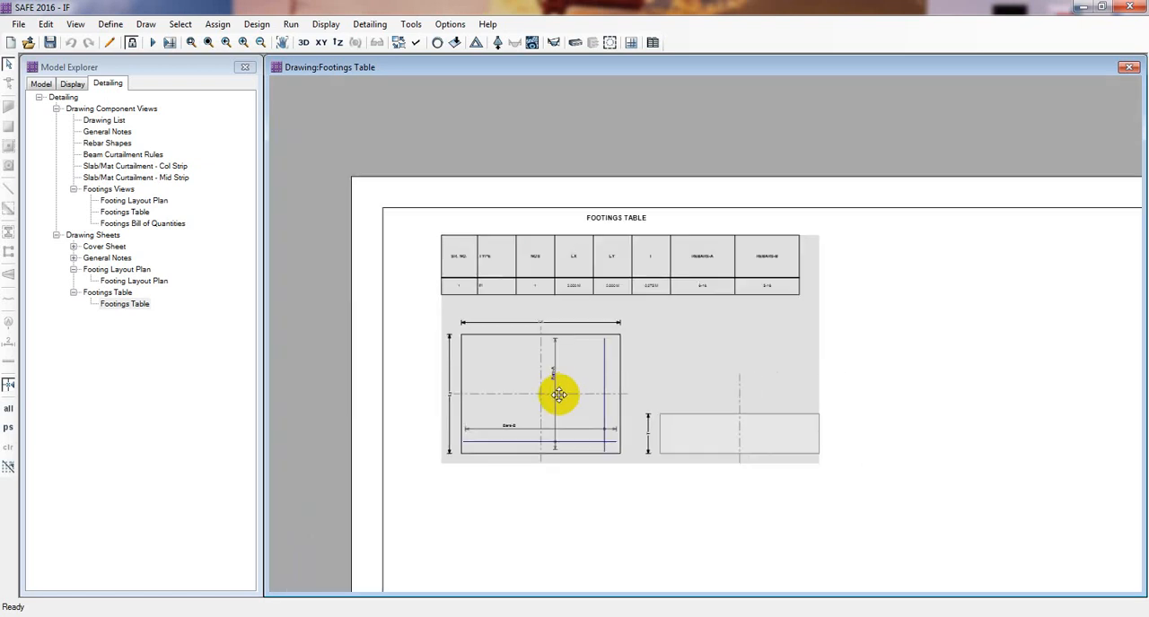
scroll(559, 394, "down", 1)
middle_click_drag(578, 402, 448, 257)
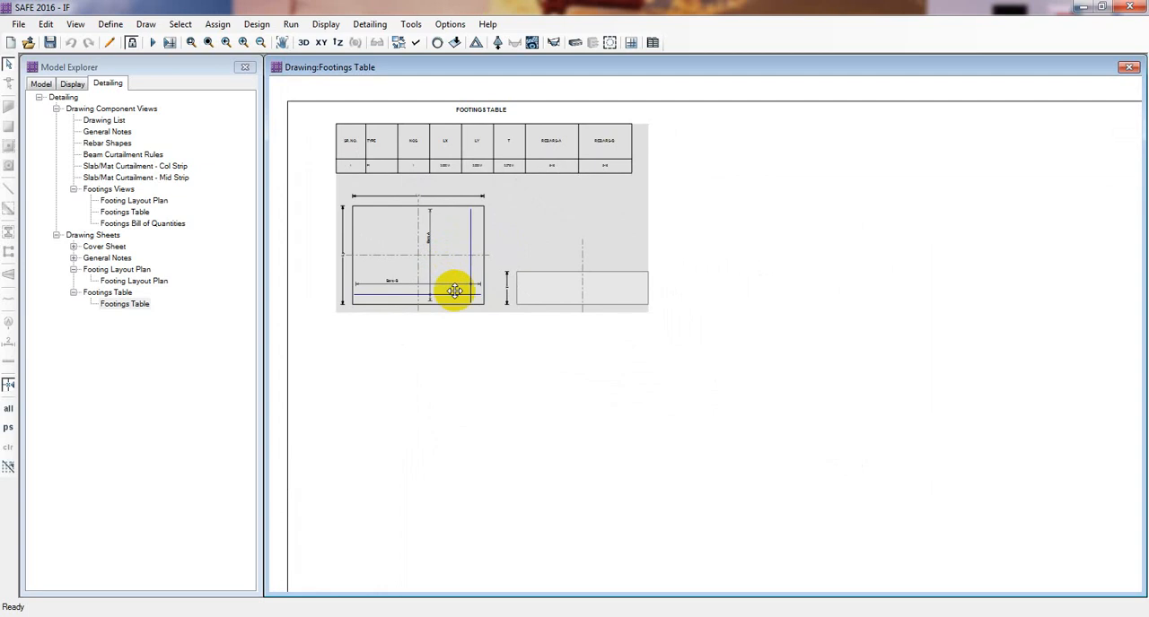
middle_click_drag(467, 335, 461, 323)
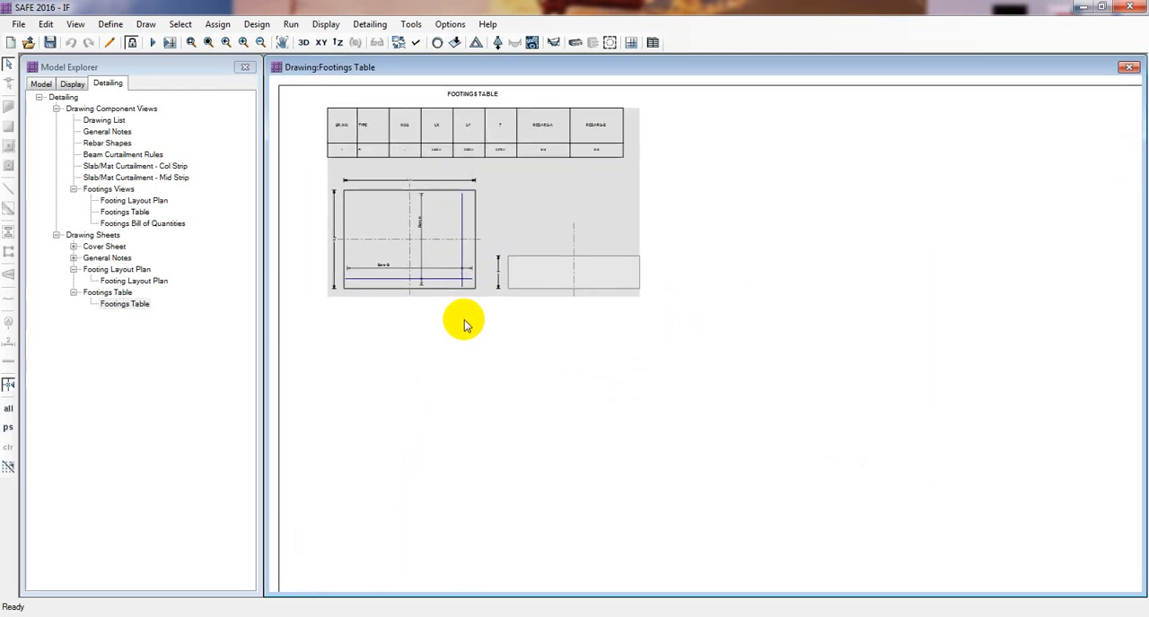